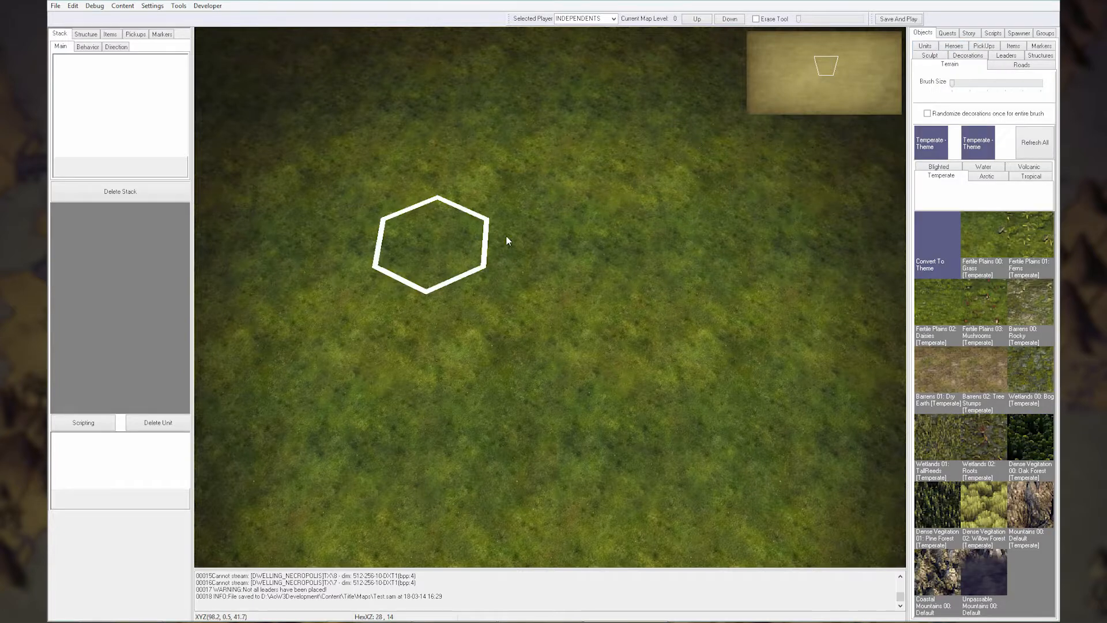
Paint the start of a mountain range across the northern grassland using the temperate Mountains 00: Default terrain
left_click(770, 356)
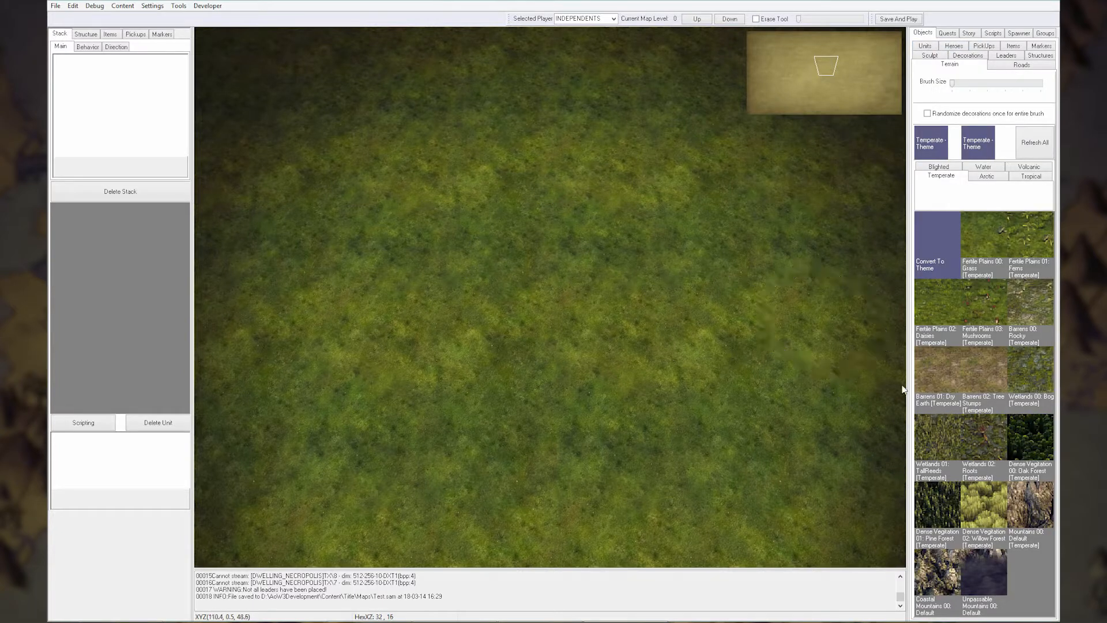
left_click(1023, 506)
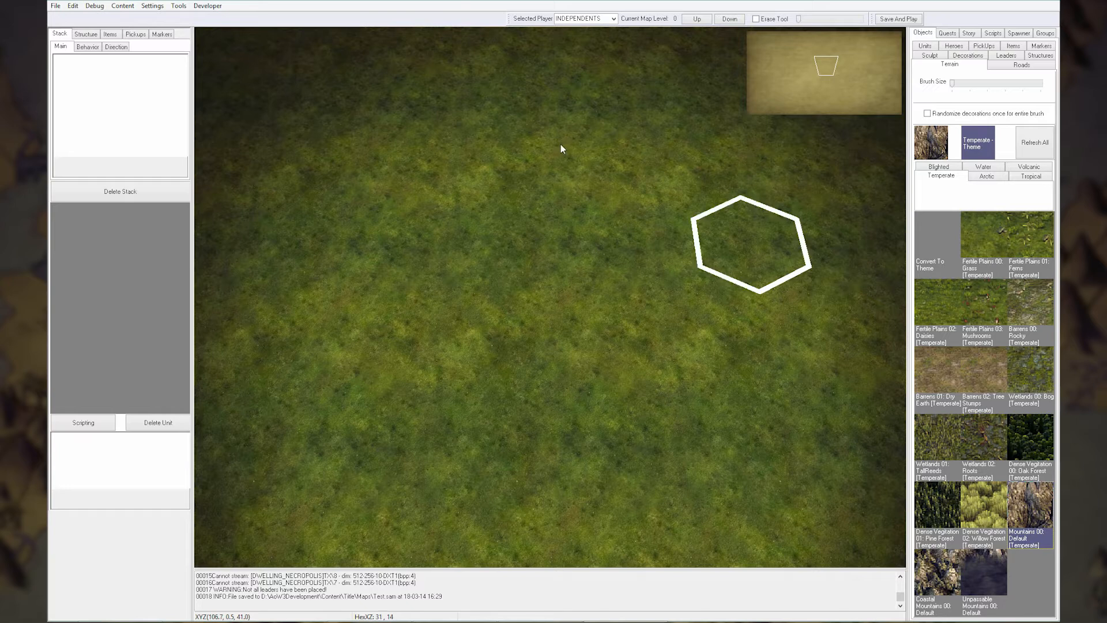
mouse_move(615, 138)
left_mouse_down()
mouse_move(500, 148)
mouse_move(451, 134)
left_mouse_up()
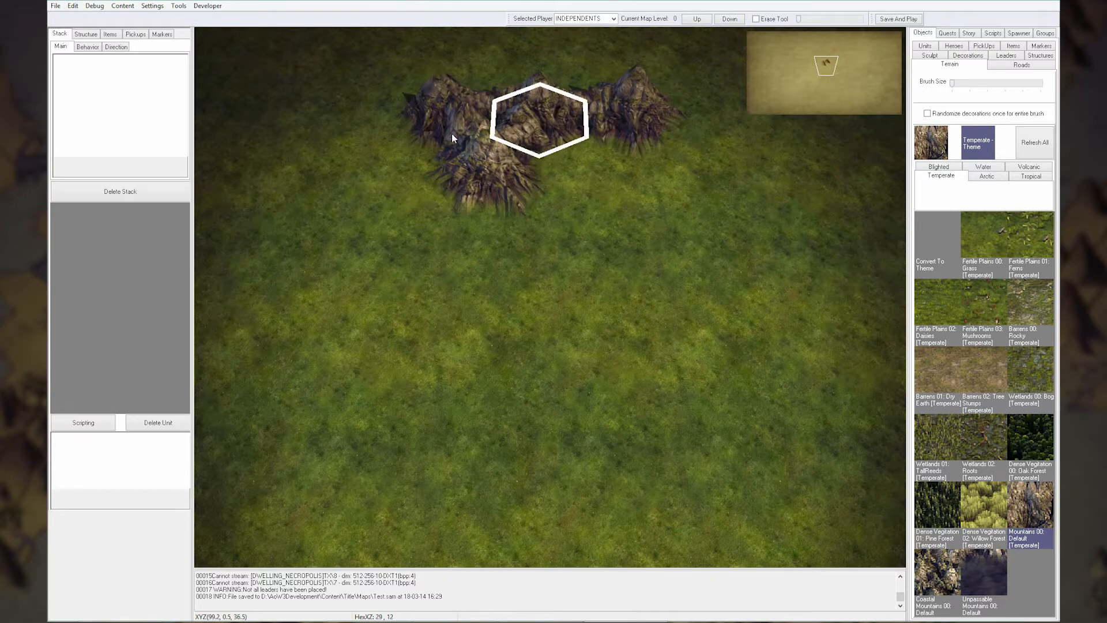
scroll(430, 189, "up", 3)
scroll(440, 193, "down", 3)
mouse_move(444, 237)
left_mouse_down()
mouse_move(329, 288)
mouse_move(490, 193)
mouse_move(414, 196)
left_mouse_up()
mouse_move(515, 202)
left_mouse_down()
mouse_move(486, 126)
mouse_move(556, 218)
left_mouse_up()
Extend the mountain range with more mountain hexes, running it down toward the southwest
scroll(662, 190, "up", 1)
mouse_move(663, 190)
right_mouse_down()
mouse_move(573, 128)
mouse_move(572, 158)
right_mouse_up()
mouse_move(468, 153)
left_mouse_down()
mouse_move(491, 151)
mouse_move(621, 239)
mouse_move(424, 130)
mouse_move(426, 147)
left_mouse_up()
key("Left")
mouse_move(510, 190)
left_mouse_down()
mouse_move(325, 369)
mouse_move(418, 245)
mouse_move(495, 245)
mouse_move(375, 294)
left_mouse_up()
Repaint the same hex in the middle of the mountain range repeatedly to vary its mountain shape
mouse_move(485, 230)
right_mouse_down()
mouse_move(505, 143)
mouse_move(466, 224)
right_mouse_up()
left_click(463, 225)
left_click(463, 225)
left_click(463, 225)
left_click(463, 225)
left_click(463, 225)
left_click(463, 224)
left_click(463, 225)
left_click(463, 224)
left_click(463, 225)
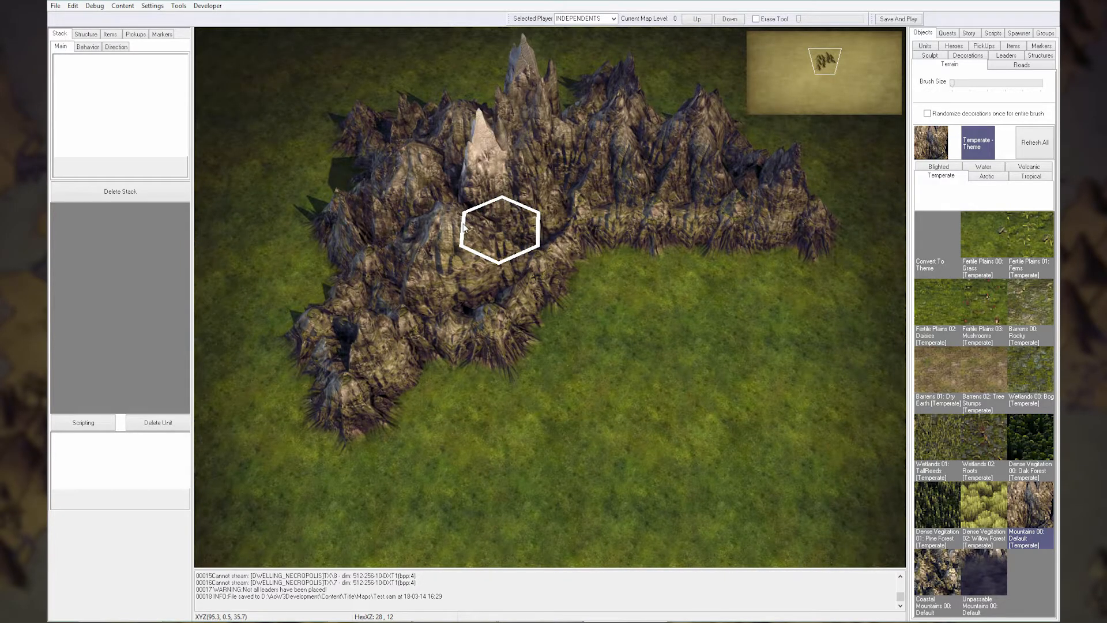
Thicken the southwestern end of the range with additional mountain hexes
key("Down")
key("Left")
key("Right")
mouse_move(330, 302)
left_mouse_down()
mouse_move(251, 341)
mouse_move(449, 294)
left_mouse_up()
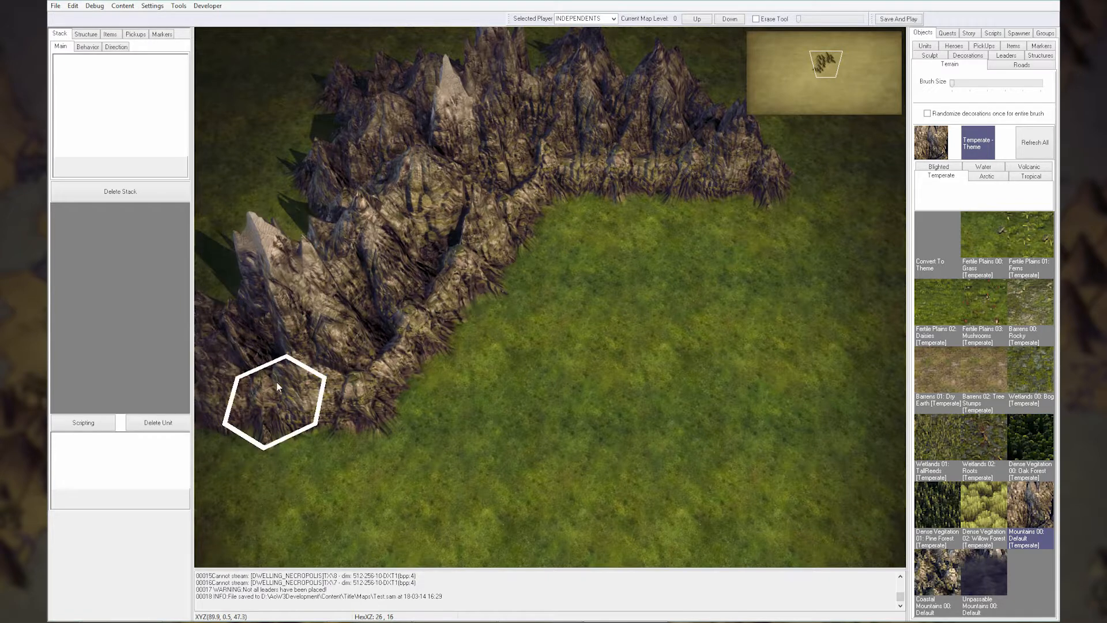
left_click(338, 360)
left_click(353, 355)
Fill in the range's inner southern edge with mountains and extend its eastern end
key("Right")
key("Up")
left_click(461, 346)
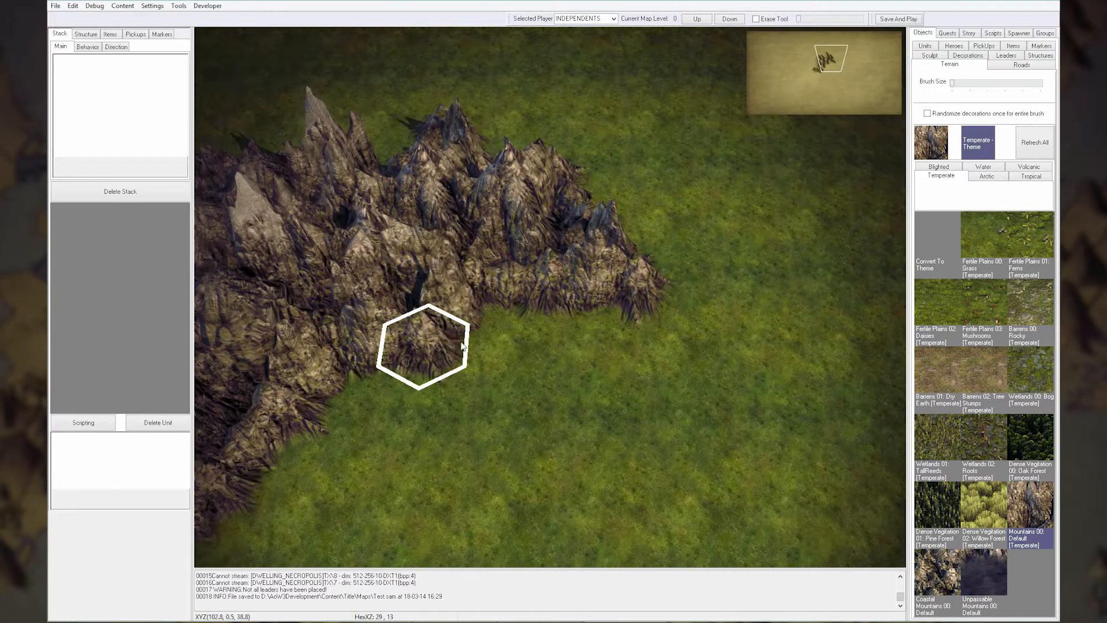
left_click_drag(463, 346, 513, 343)
key("Right")
key("Down")
key("Up")
mouse_move(548, 259)
left_mouse_down()
mouse_move(675, 395)
mouse_move(644, 378)
mouse_move(687, 301)
mouse_move(387, 167)
mouse_move(340, 165)
left_mouse_up()
key("Left")
key("Down")
scroll(491, 236, "down", 3)
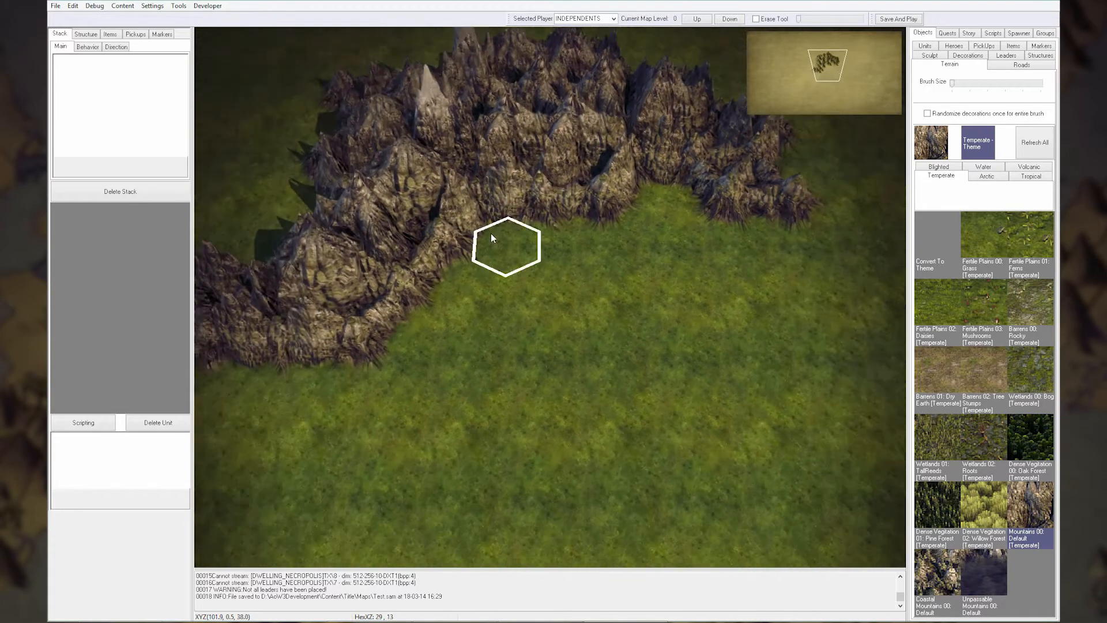
key("Up")
key("Down")
key("Right")
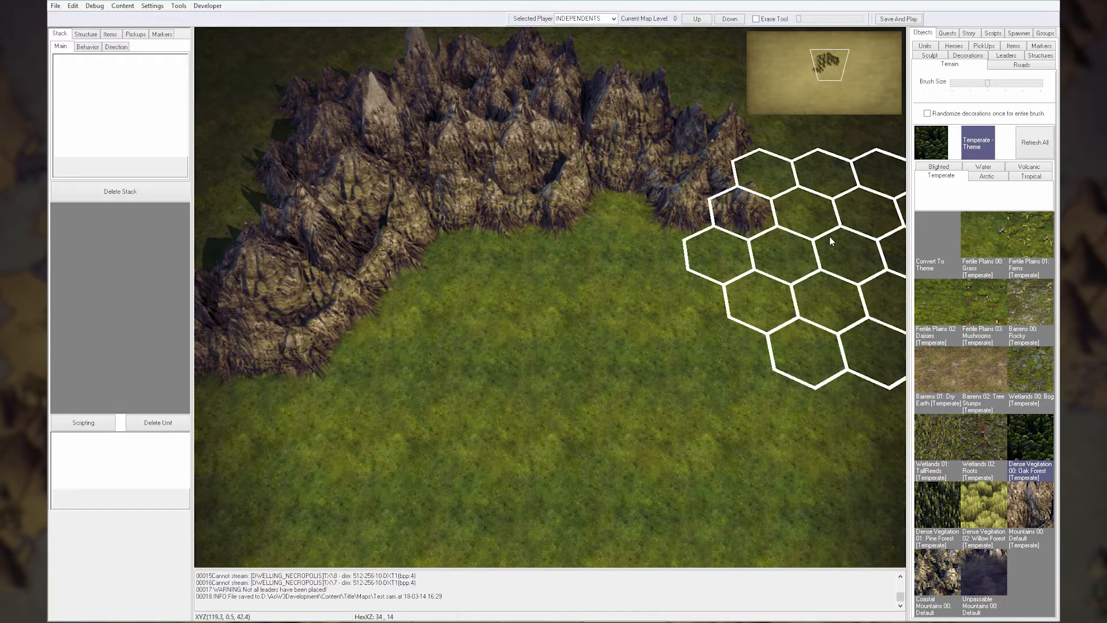
Paint a large Dense Vegetation 00: Oak Forest area directly south of the mountains with an enlarged brush
mouse_move(440, 458)
left_mouse_down()
mouse_move(413, 427)
mouse_move(247, 526)
left_mouse_up()
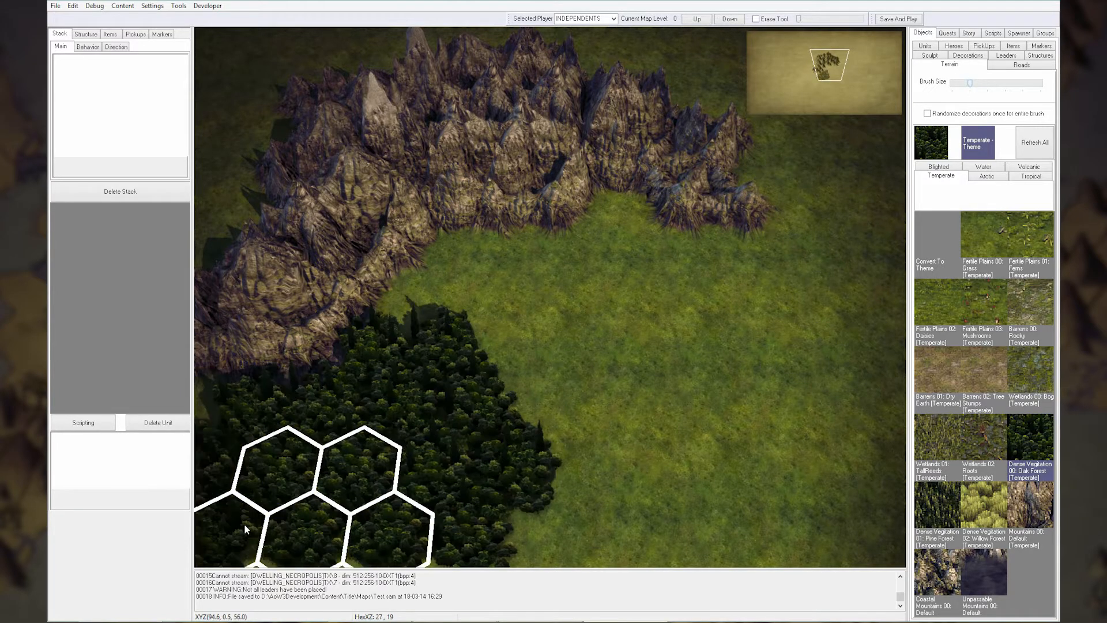
key("Left")
key("Down")
mouse_move(423, 406)
left_mouse_down()
mouse_move(388, 433)
mouse_move(461, 421)
left_mouse_up()
key("Right")
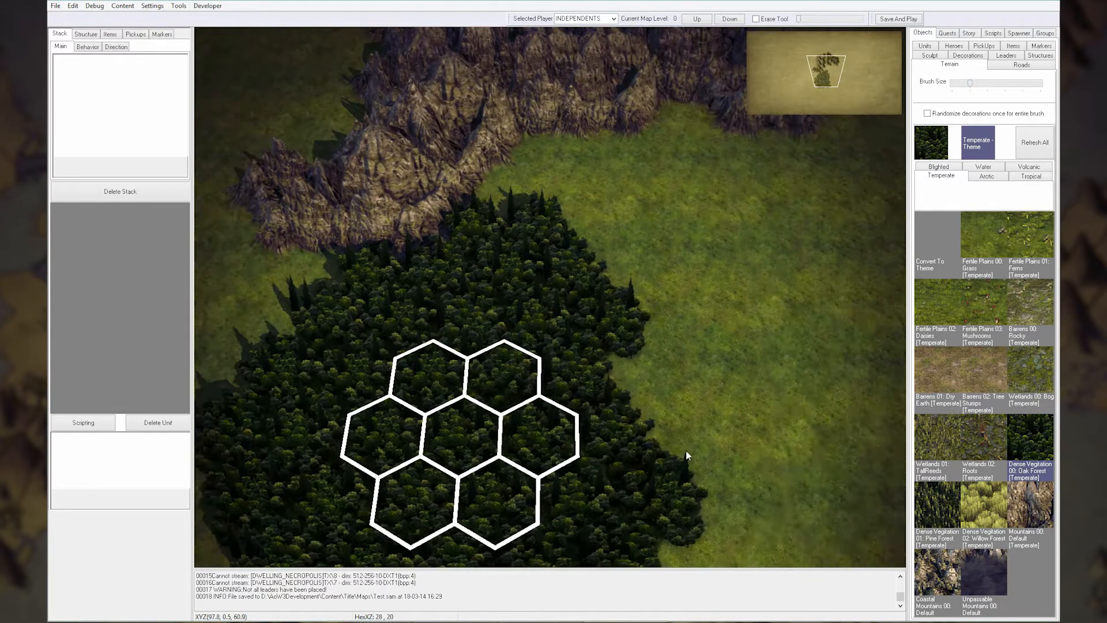
Paint Dense Vegetation 01: Pine Forest along the oak forest's eastern side with the smallest brush size
left_click(930, 499)
left_click_drag(969, 83, 947, 85)
mouse_move(577, 225)
left_mouse_down()
mouse_move(524, 327)
mouse_move(577, 453)
mouse_move(451, 383)
left_mouse_up()
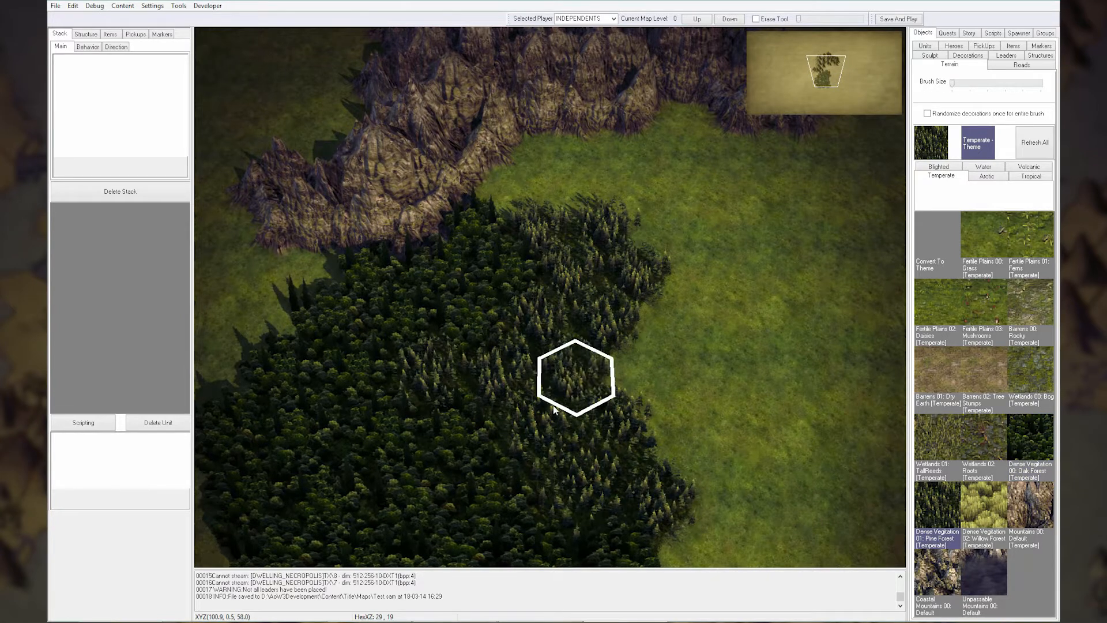
key("Down")
key("Right")
key("Up")
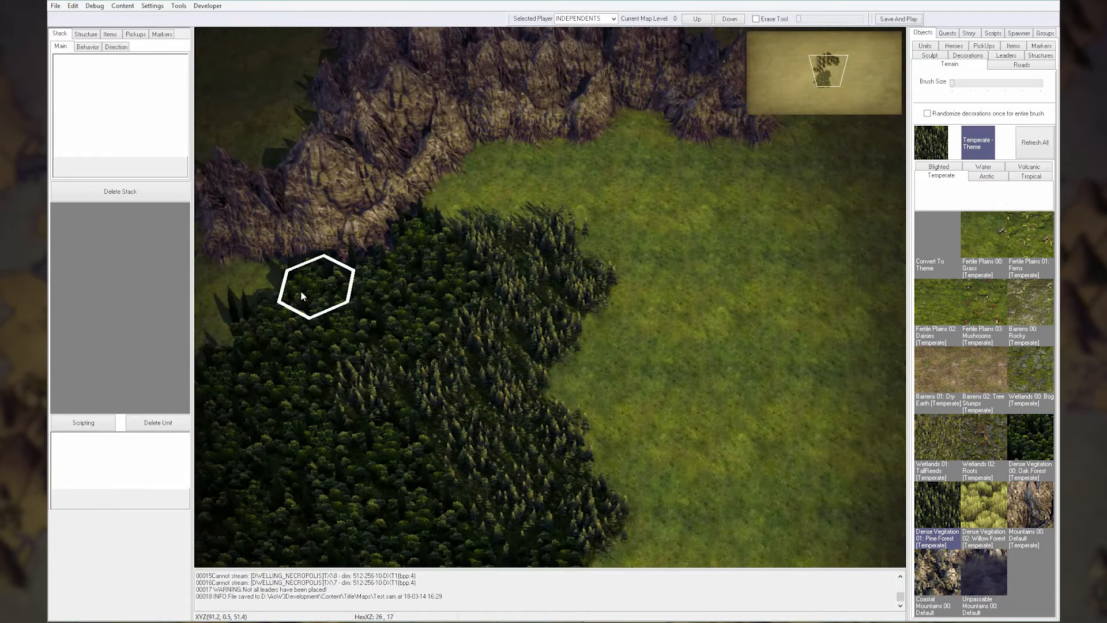
Add pine forest patches at the southwestern foot and along the western side of the mountain range
key("Up")
key("Left")
left_click(322, 362)
key("Left")
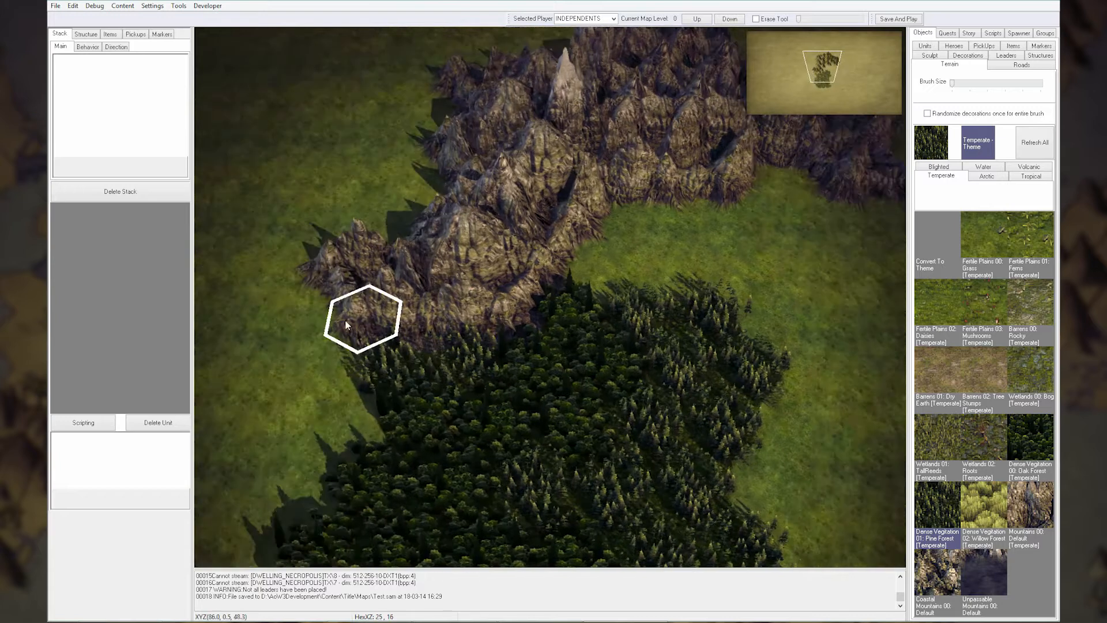
left_click(323, 327)
key("Up")
left_click_drag(419, 229, 392, 273)
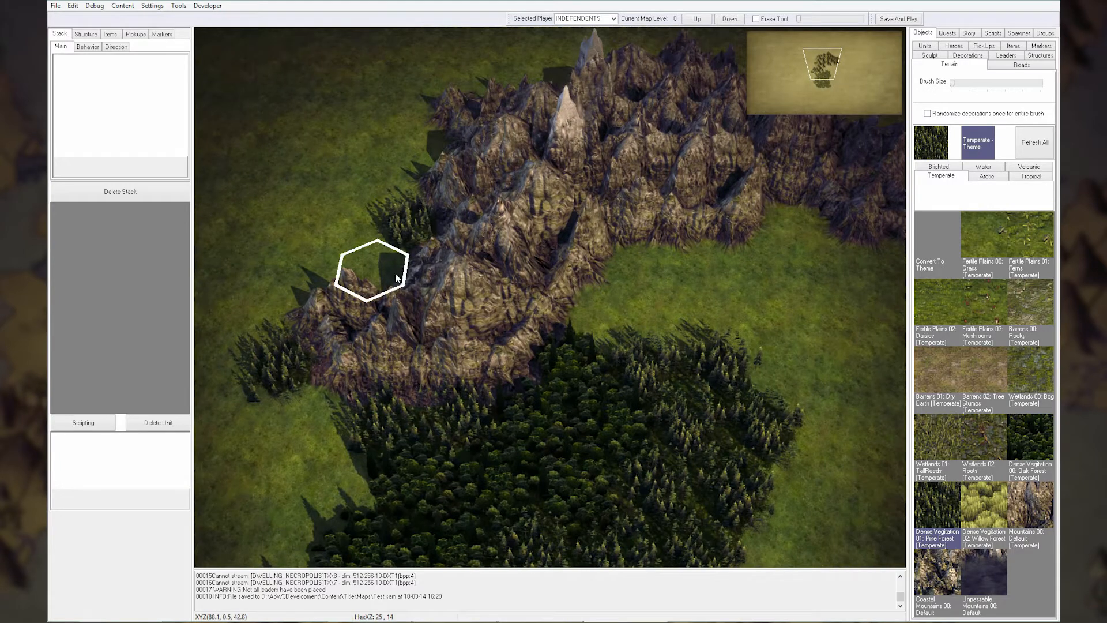
key("Right")
key("Down")
key("Down")
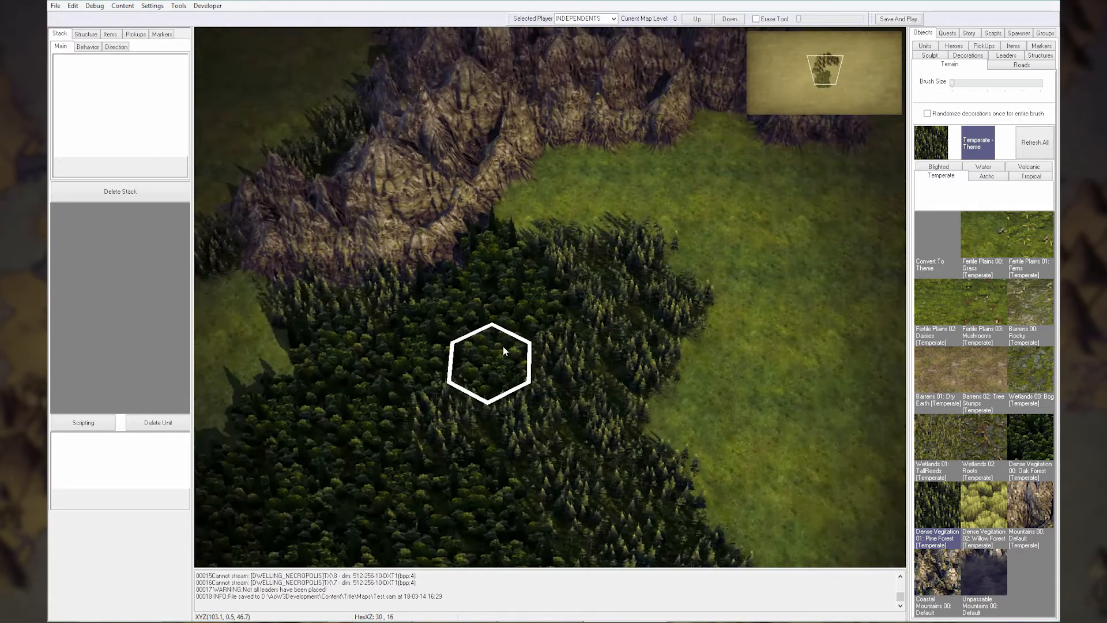
key("Left")
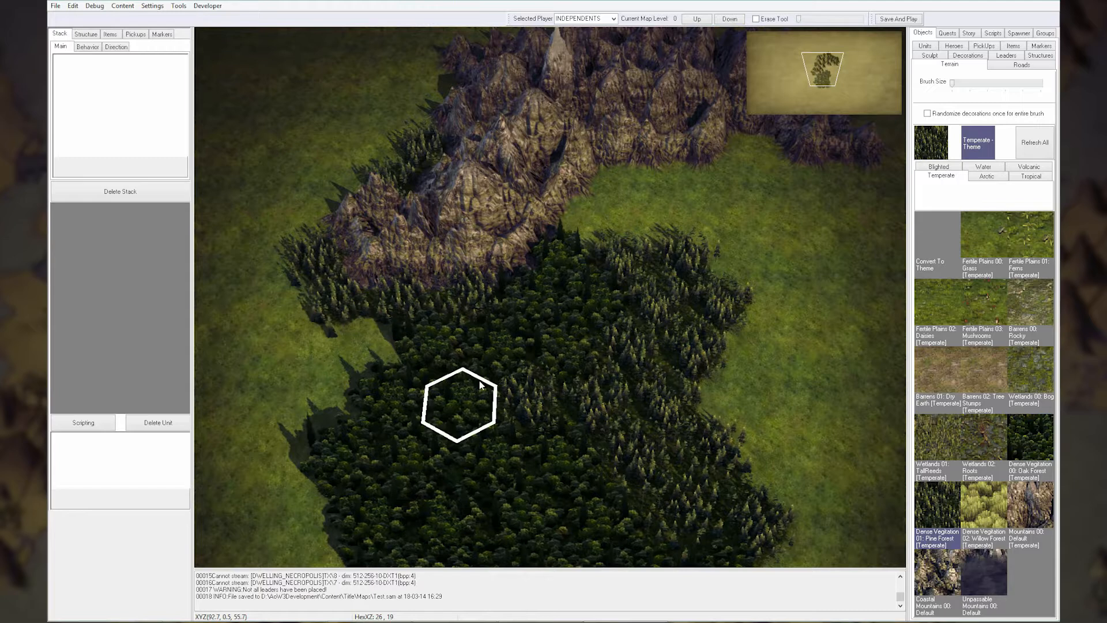
Paint Barrens 00: Rocky patches along the southern foot and at the eastern end of the mountains
key("Right")
key("Up")
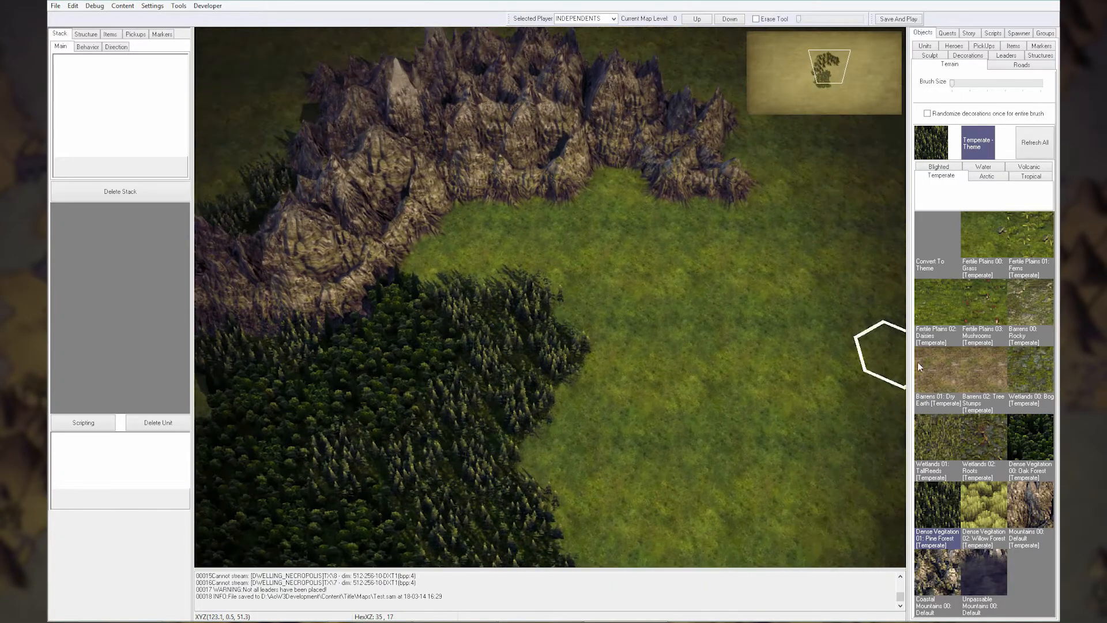
left_click(1025, 303)
left_click(607, 183)
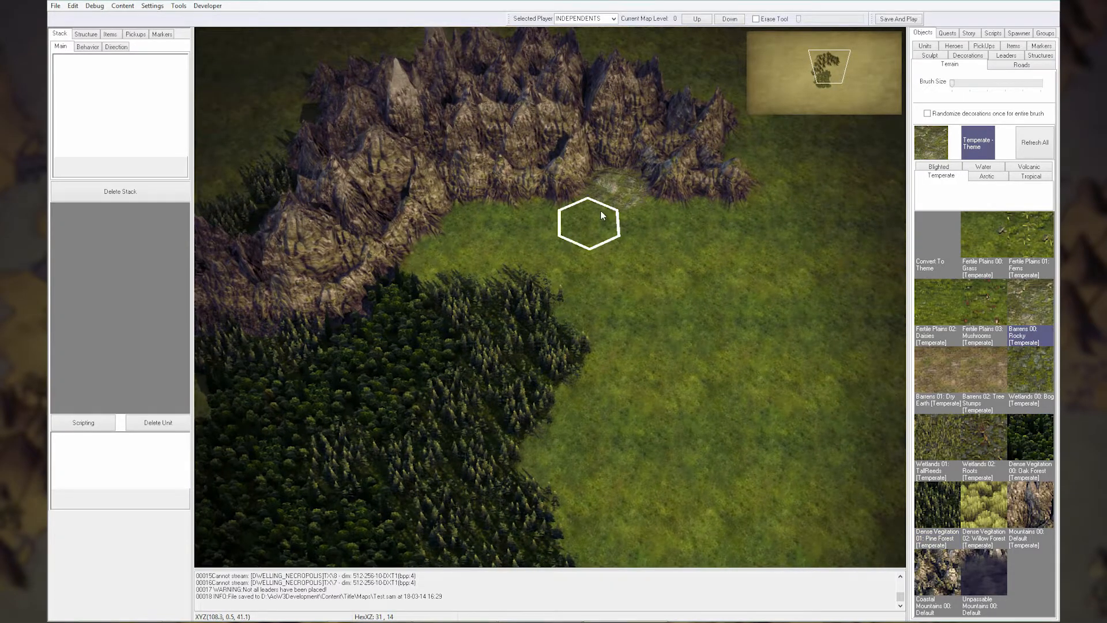
mouse_move(527, 214)
left_mouse_down()
mouse_move(485, 227)
mouse_move(452, 257)
left_mouse_up()
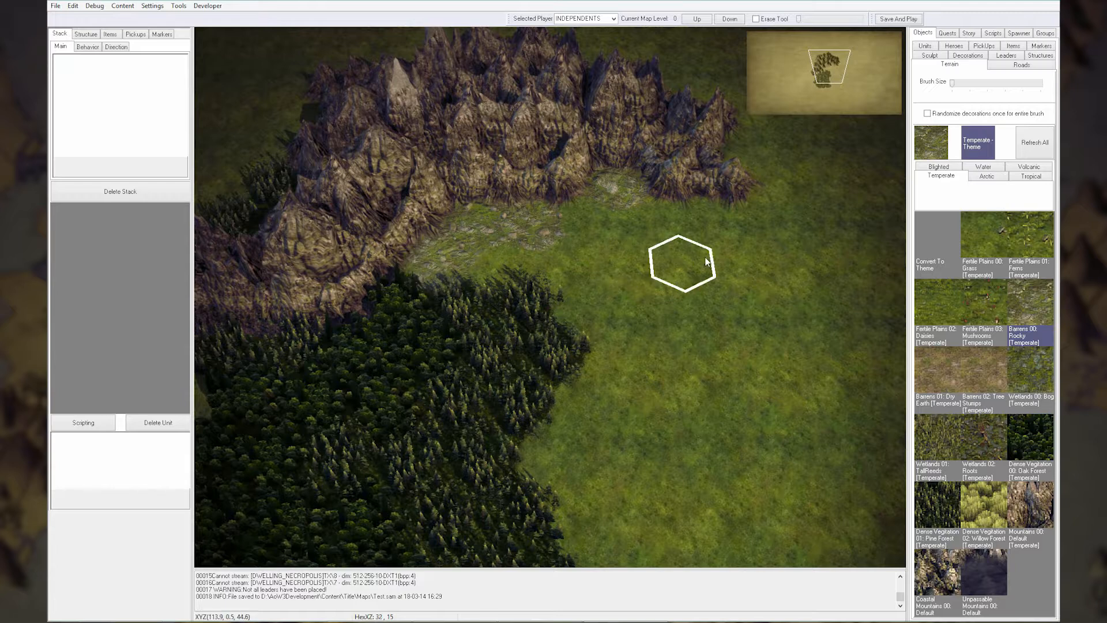
key("Right")
left_click(694, 152)
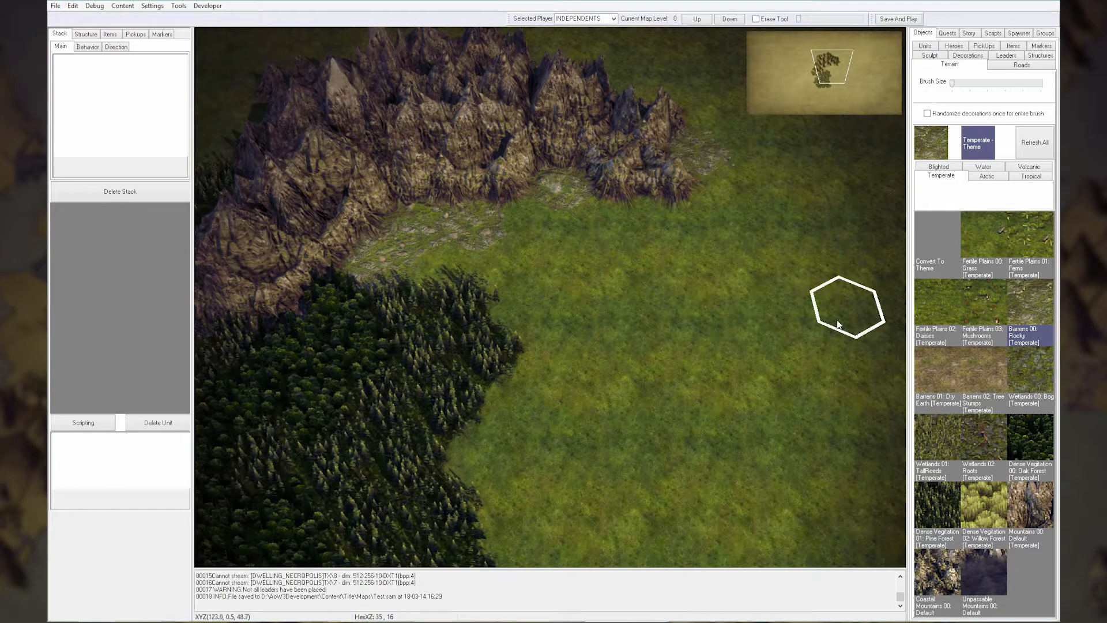
Paint a river of Water 03: Sea from behind the mountains southward past their eastern end
key("Up")
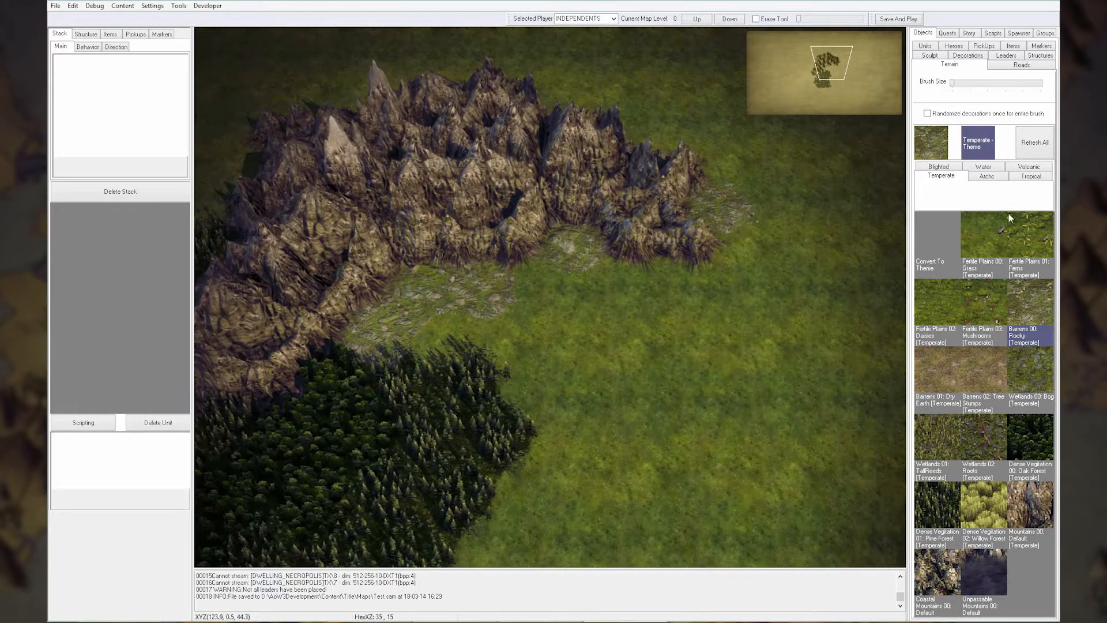
left_click(983, 168)
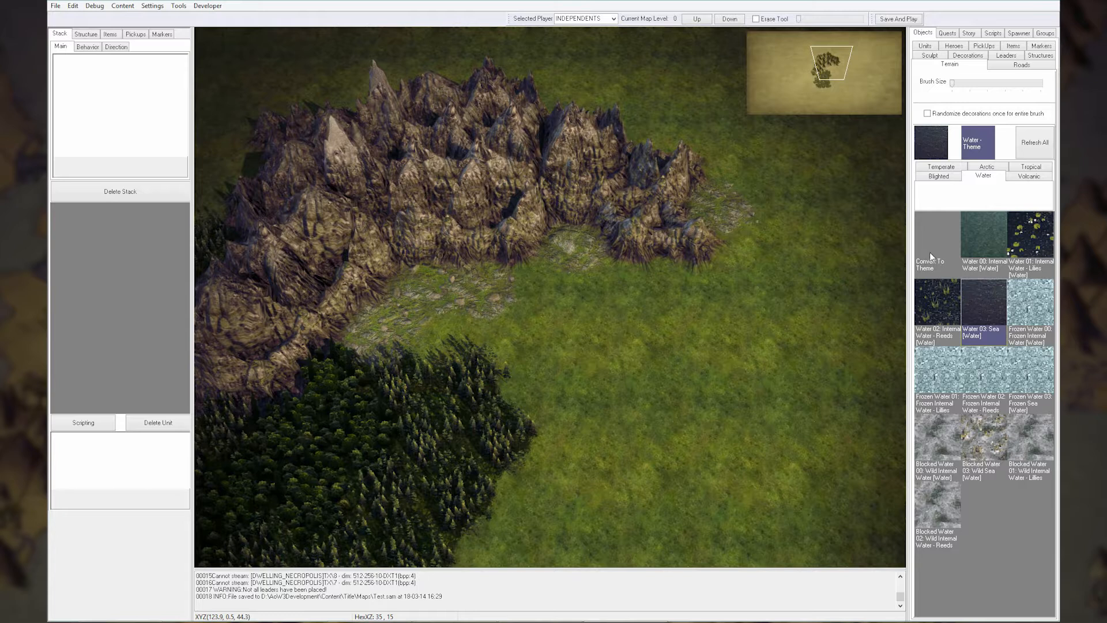
mouse_move(613, 116)
left_mouse_down()
mouse_move(647, 158)
mouse_move(766, 227)
mouse_move(785, 257)
mouse_move(785, 364)
left_mouse_up()
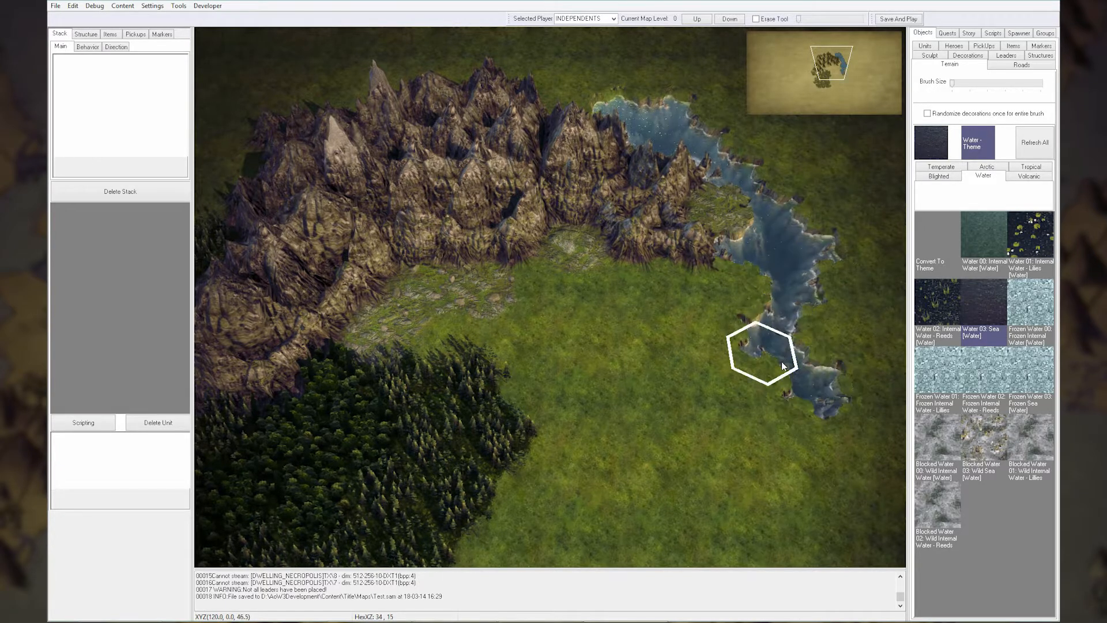
Widen the river's southern end into a large lake using the same sea water terrain
key("Right")
left_click_drag(704, 348, 780, 427)
key("Down")
key("Right")
mouse_move(767, 357)
left_mouse_down()
mouse_move(743, 317)
mouse_move(673, 333)
mouse_move(683, 423)
mouse_move(804, 354)
mouse_move(738, 254)
mouse_move(789, 285)
mouse_move(745, 344)
left_mouse_up()
key("Up")
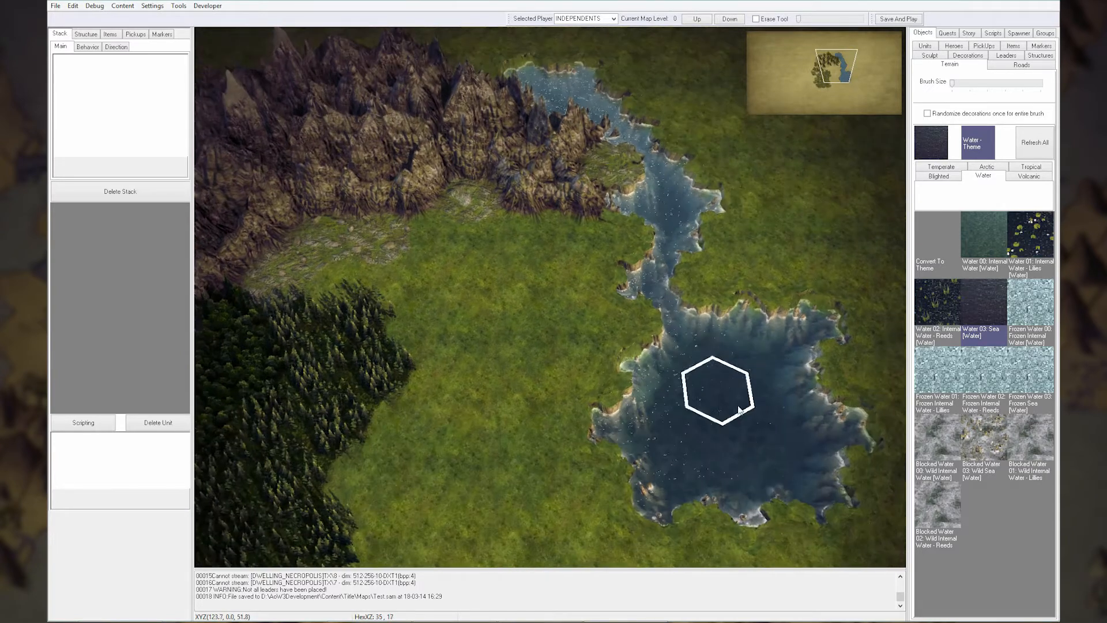
key("Down")
mouse_move(696, 427)
left_mouse_down()
mouse_move(795, 378)
mouse_move(655, 404)
left_mouse_up()
key("Up")
key("Left")
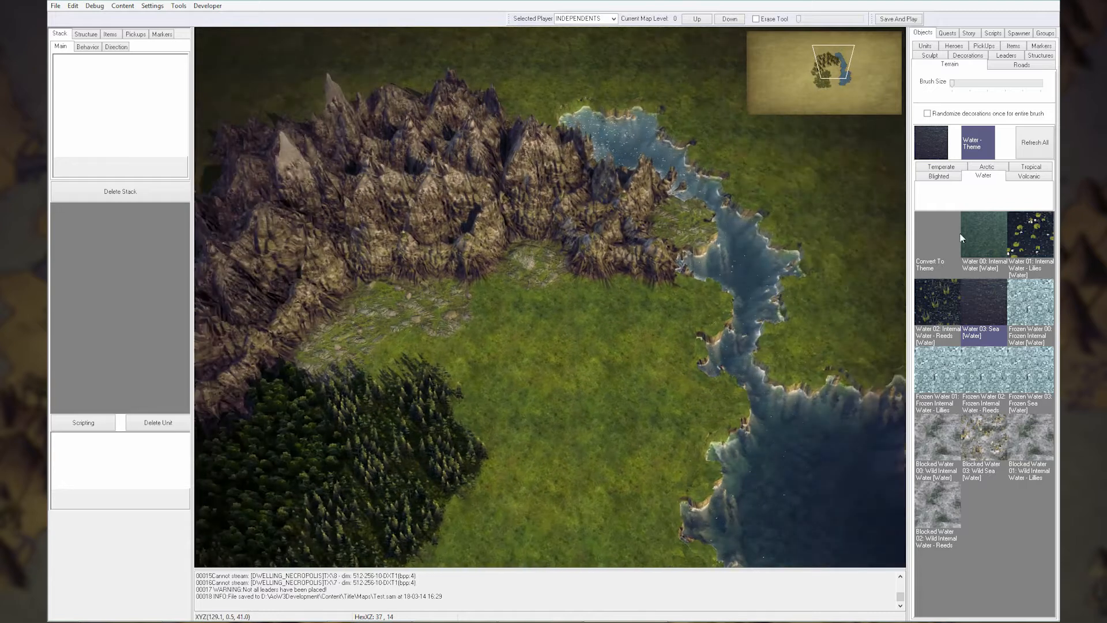
Narrow the river by painting temperate Fertile Plains 02: Daisies over its eastern bank
left_click(943, 168)
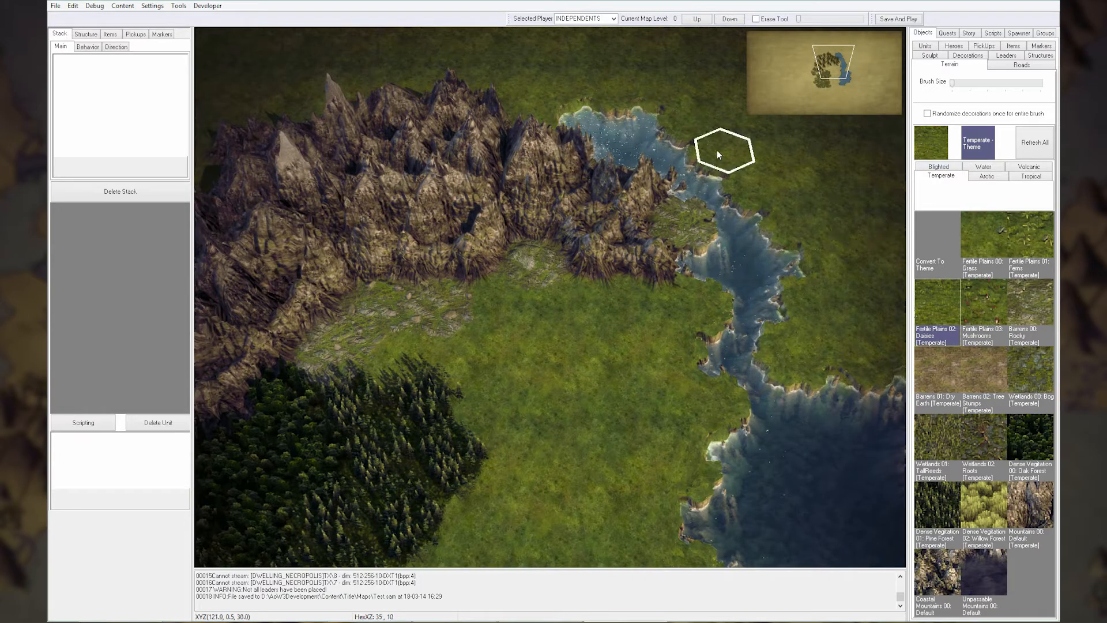
left_click_drag(647, 140, 747, 222)
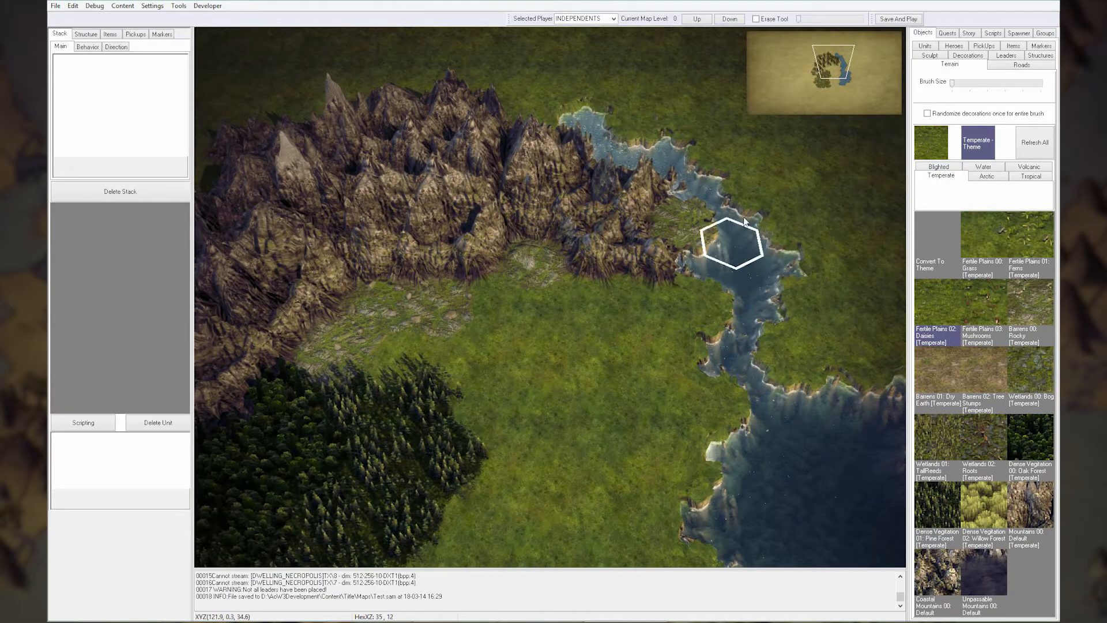
left_click_drag(746, 272, 750, 248)
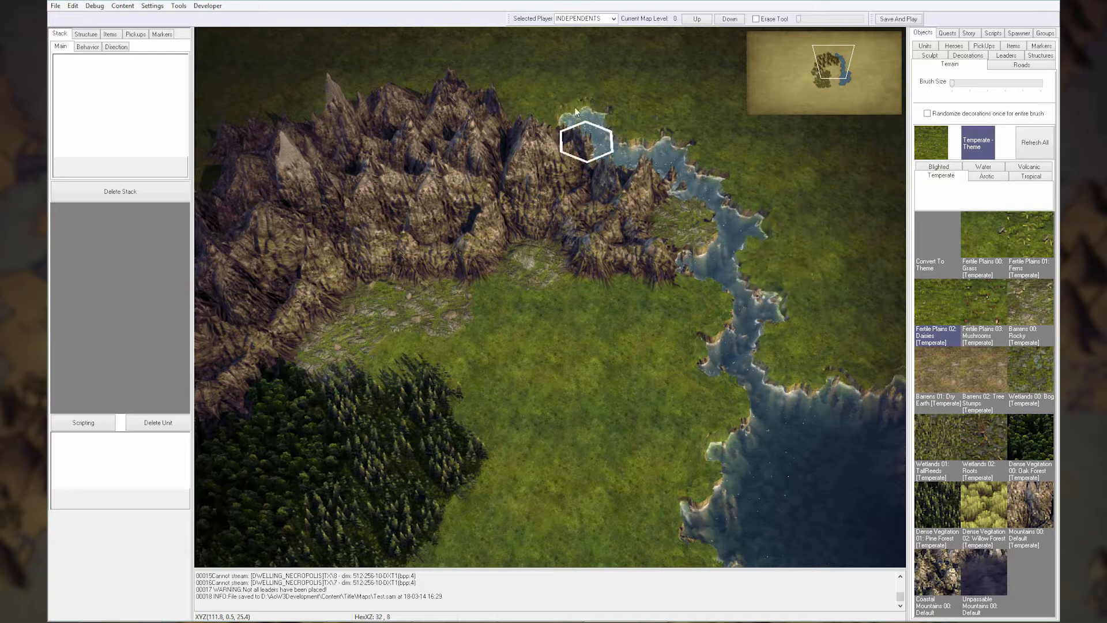
right_click_drag(794, 276, 698, 197)
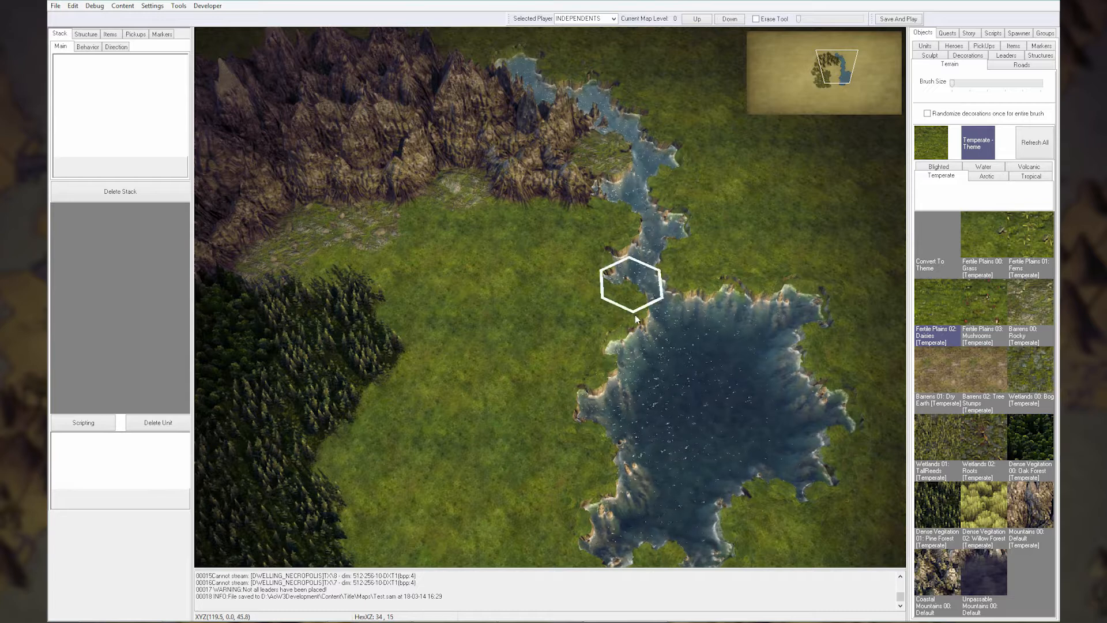
key("Left")
key("Up")
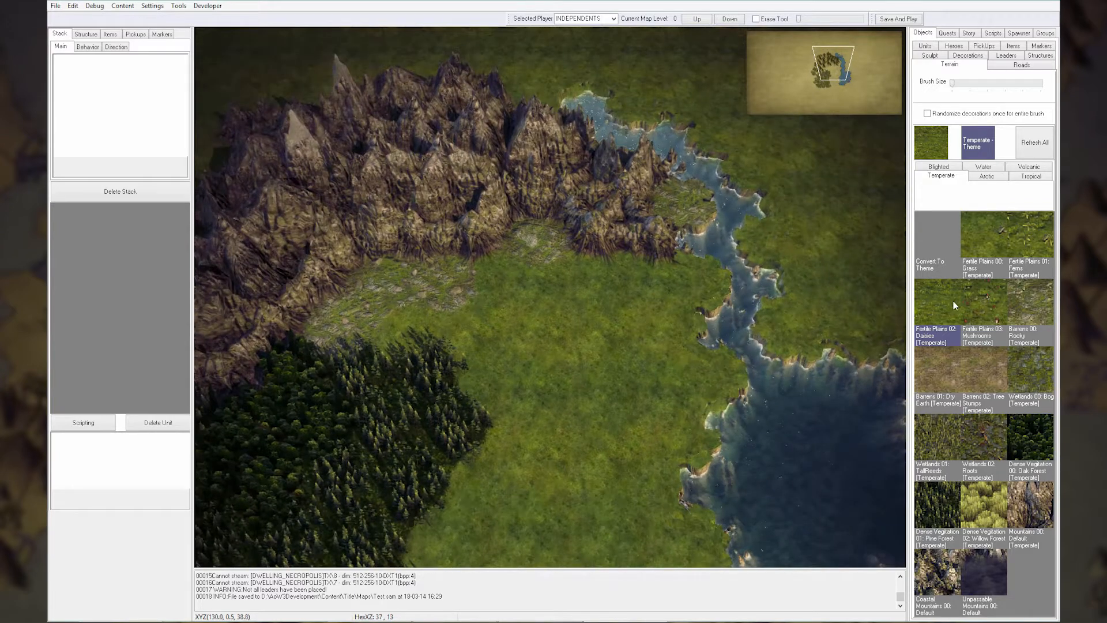
left_click(984, 168)
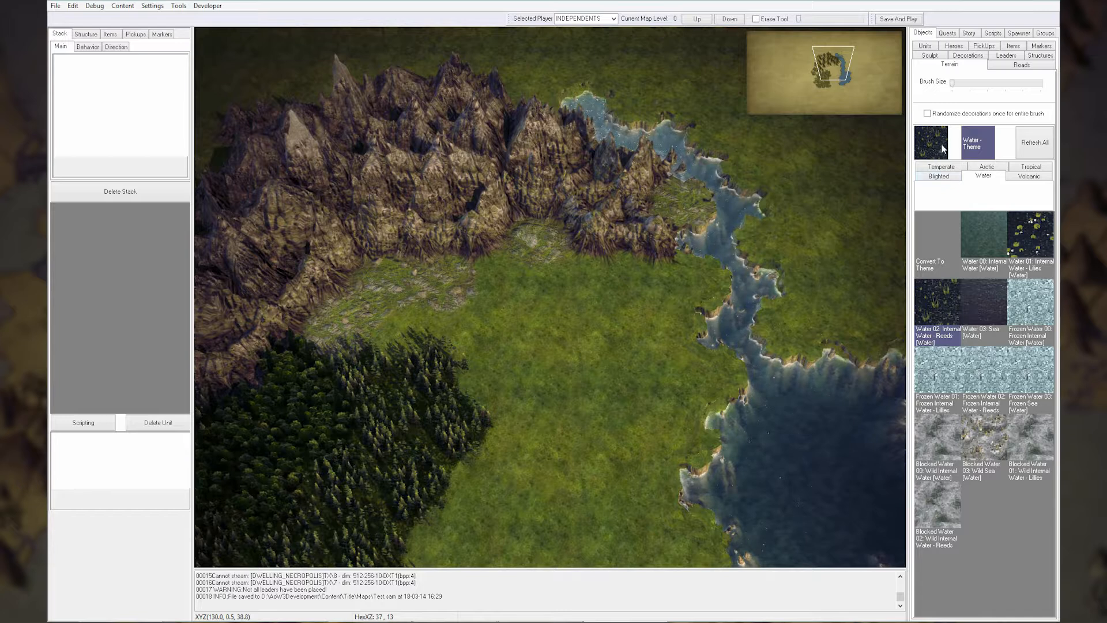
left_click(940, 168)
key("Down")
key("Right")
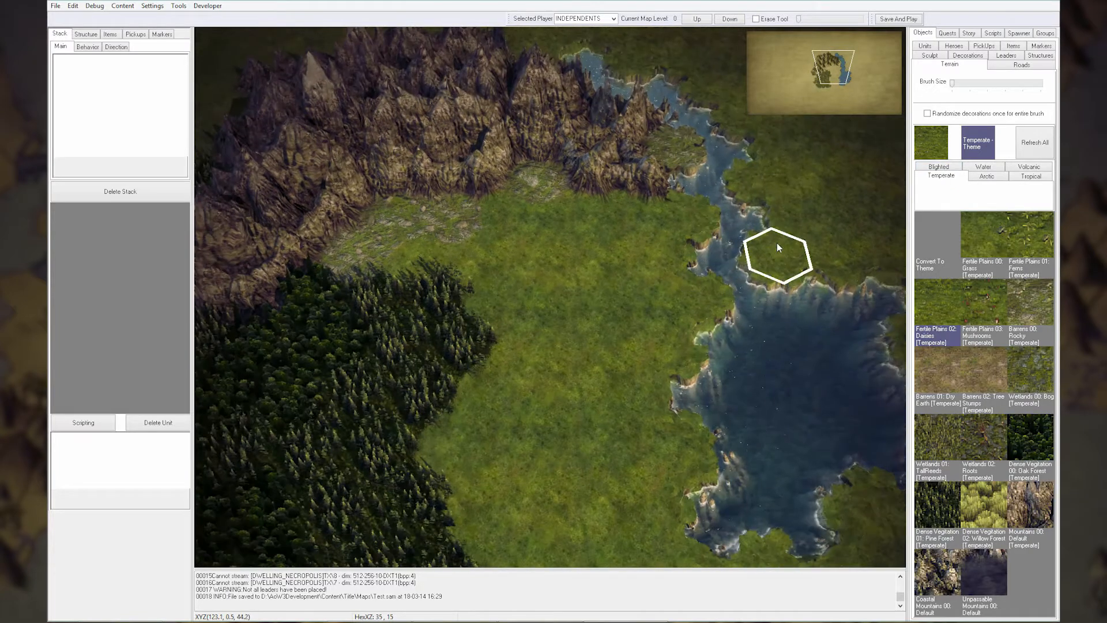
key("Left")
key("Up")
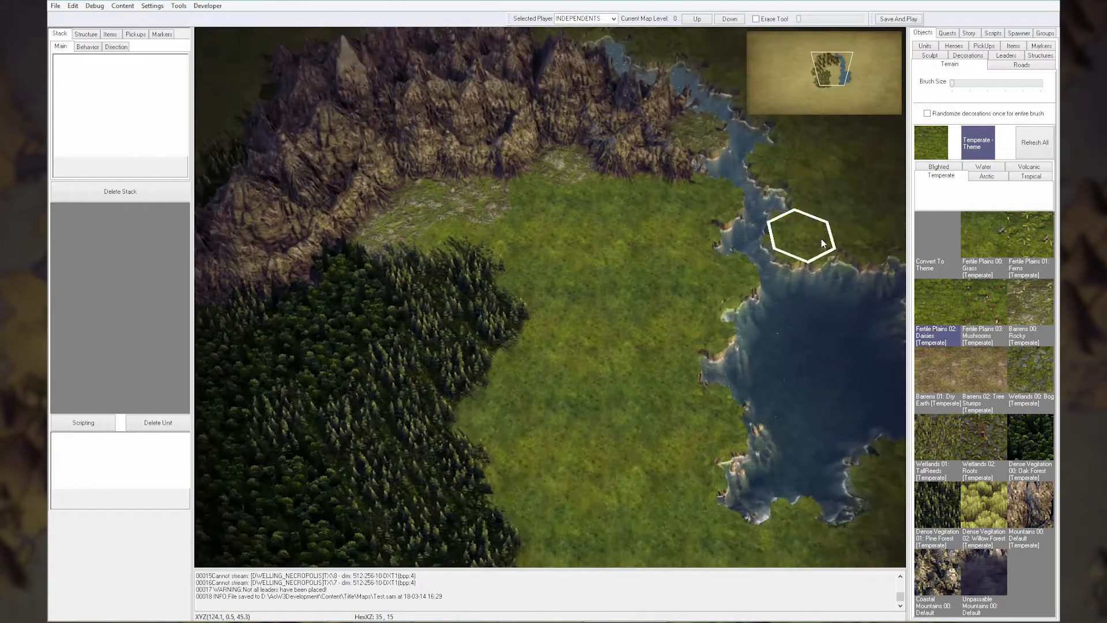
Place a City Core structure on the grassland between the forest and the river, just south of the mountains
left_click(1041, 56)
left_click(923, 132)
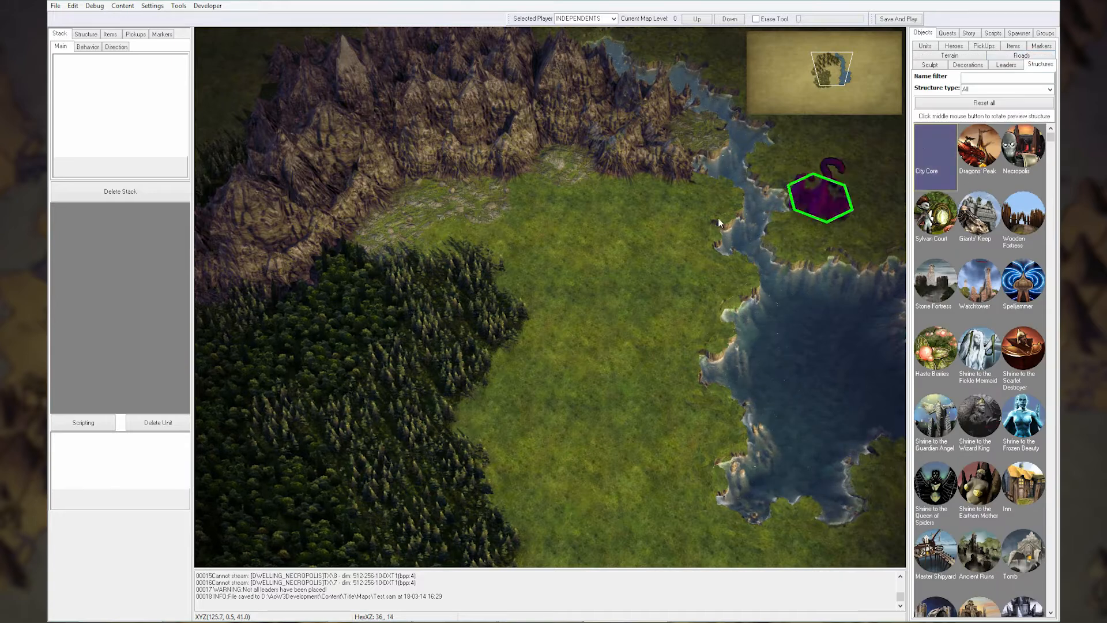
left_click(585, 254)
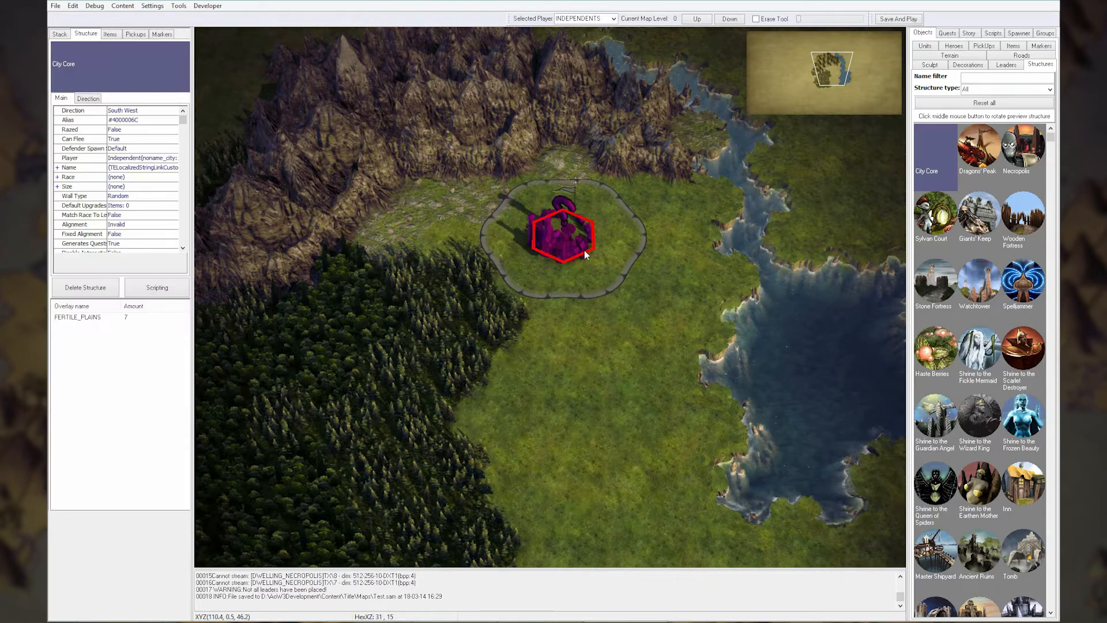
Set the placed City Core's race to High Elf and its size to City
right_click(617, 254)
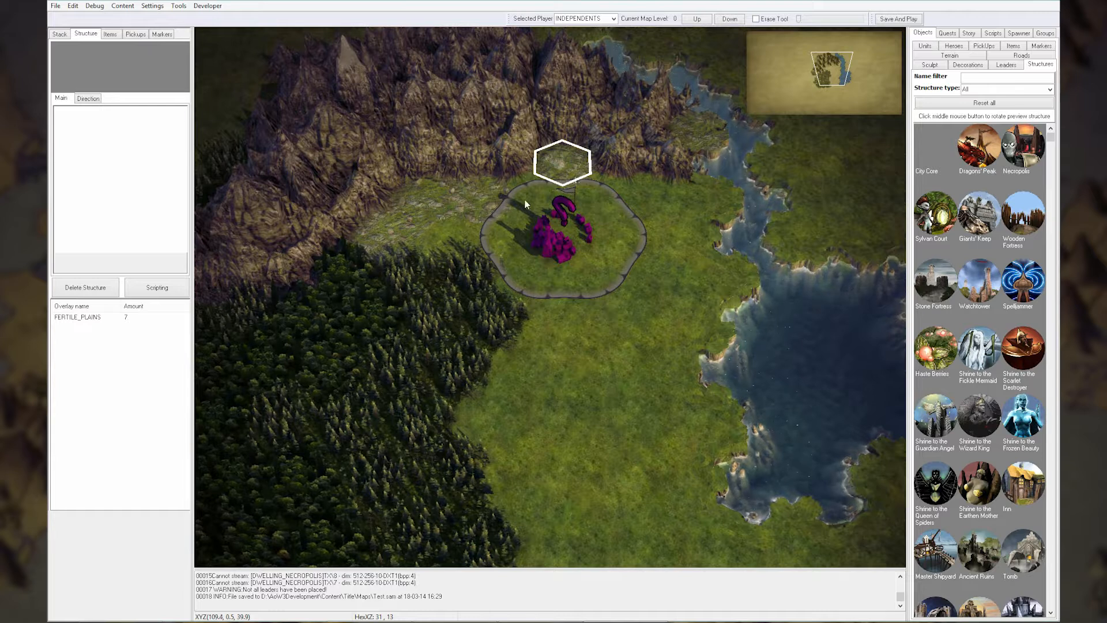
left_click(578, 251)
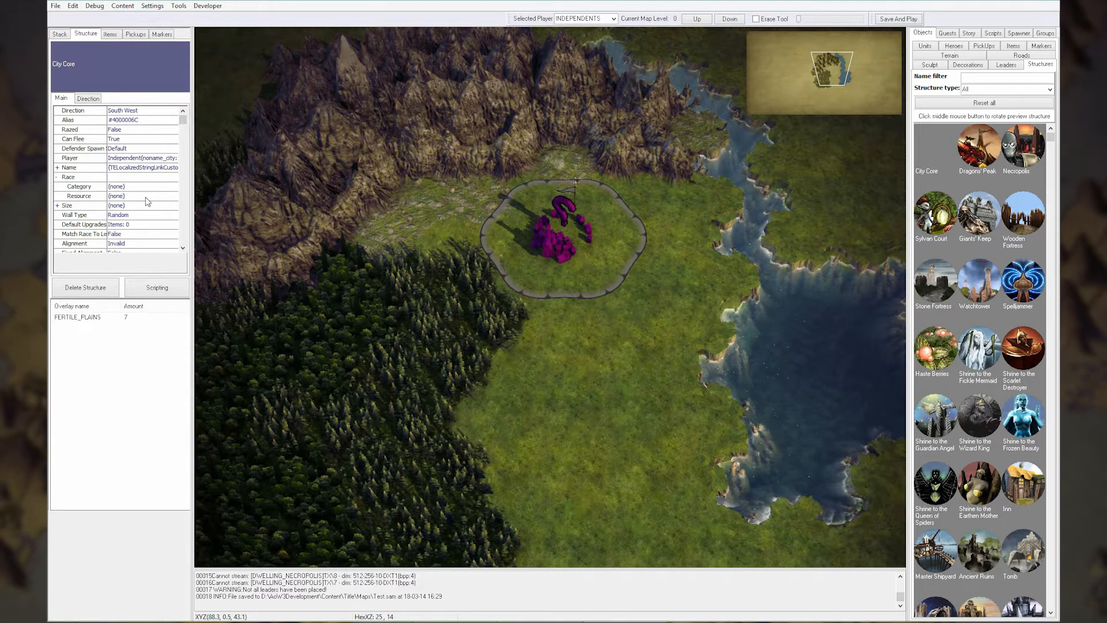
left_click(148, 198)
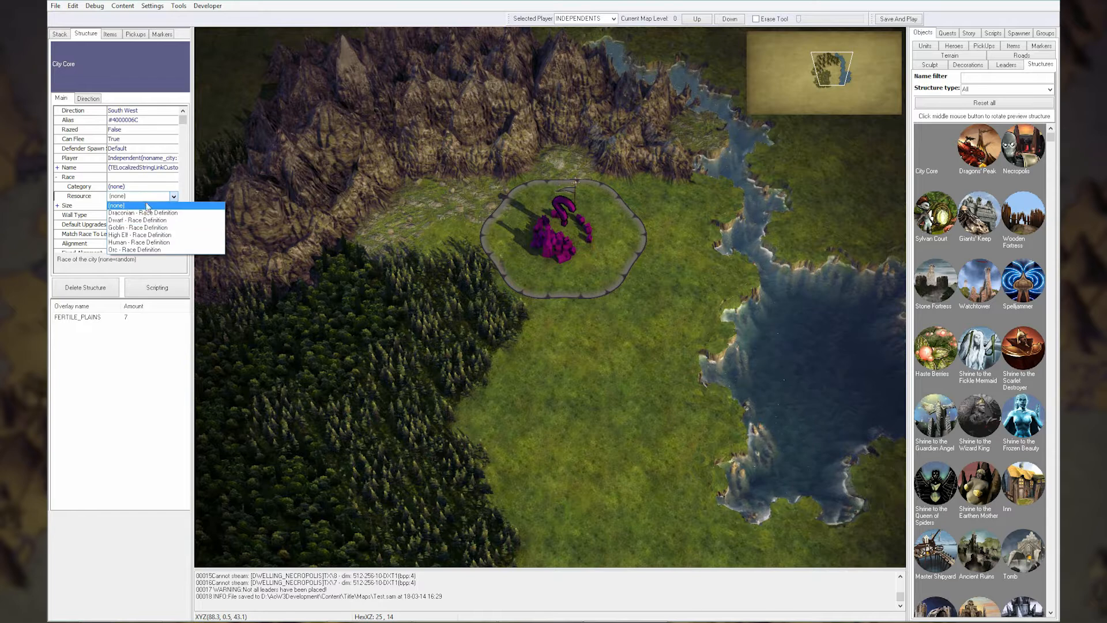
left_click(143, 235)
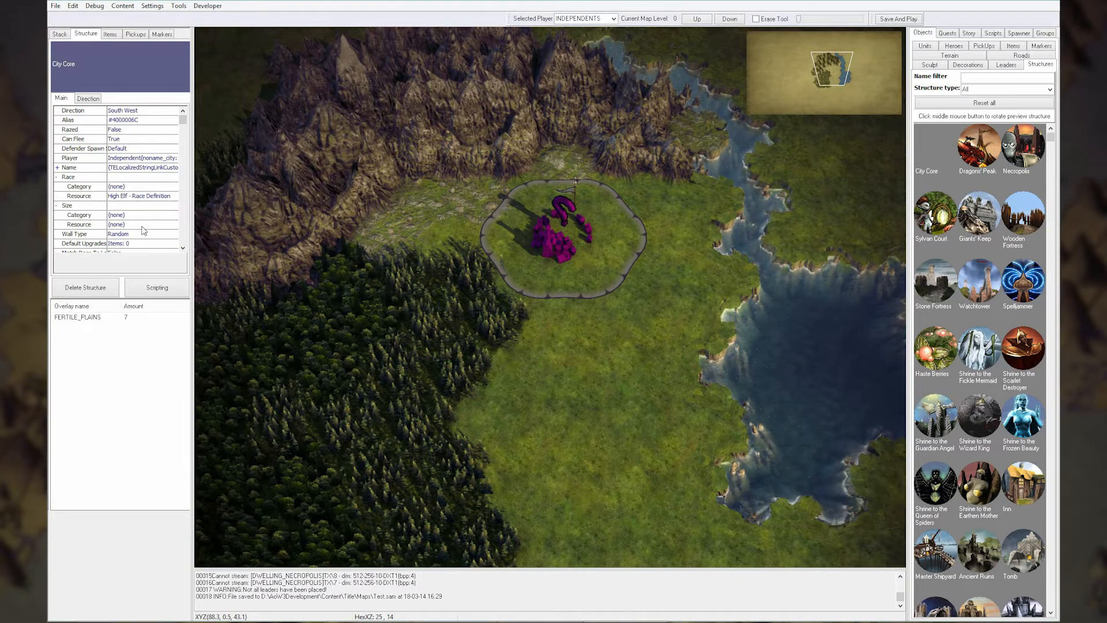
left_click(156, 245)
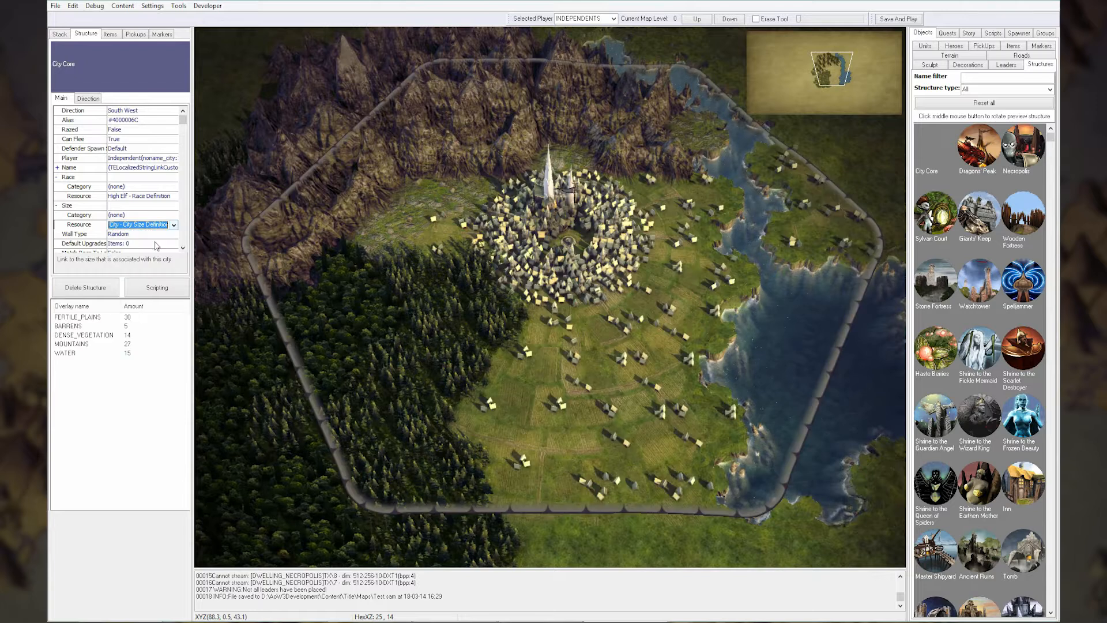
Examine the High Elf city and the extent of its domain over the surrounding mountains, forest, grassland, river and lake
left_click(610, 426)
scroll(600, 420, "up", 3)
key("Left")
scroll(600, 420, "down", 2)
scroll(600, 423, "down", 1)
key("Left")
key("Down")
key("Up")
key("Right")
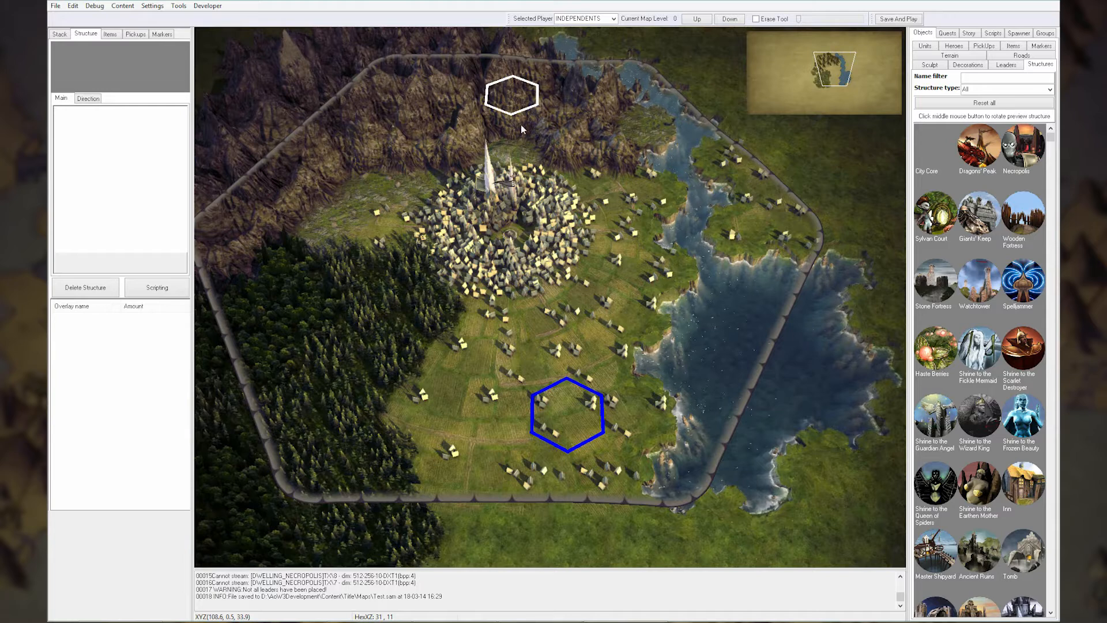
key("Down")
key("Right")
key("Up")
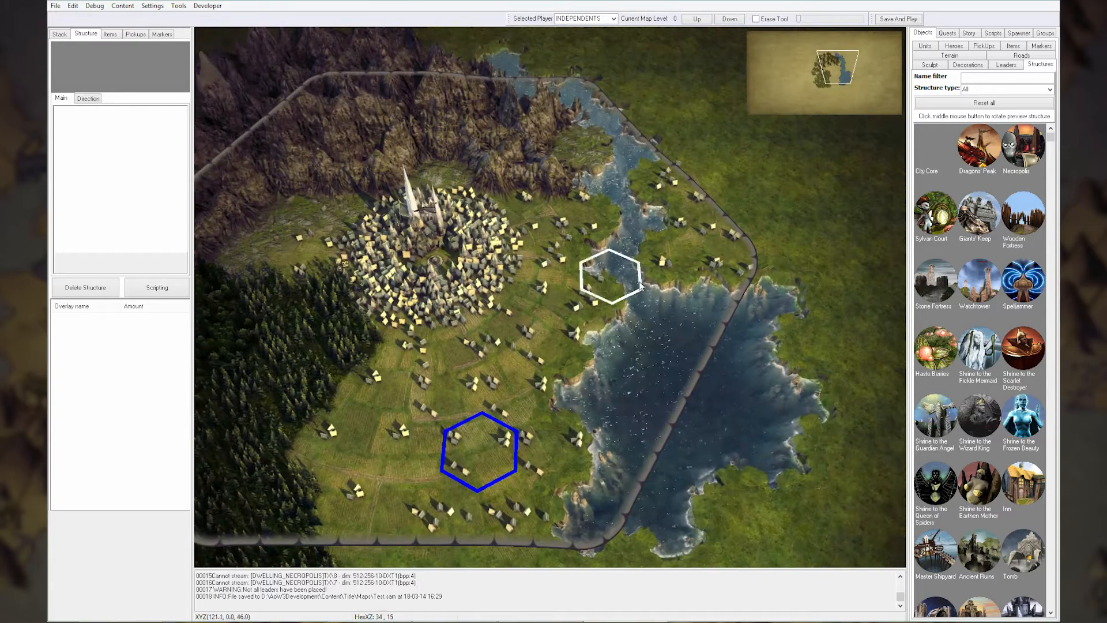
key("Down")
key("Left")
scroll(638, 293, "up", 2)
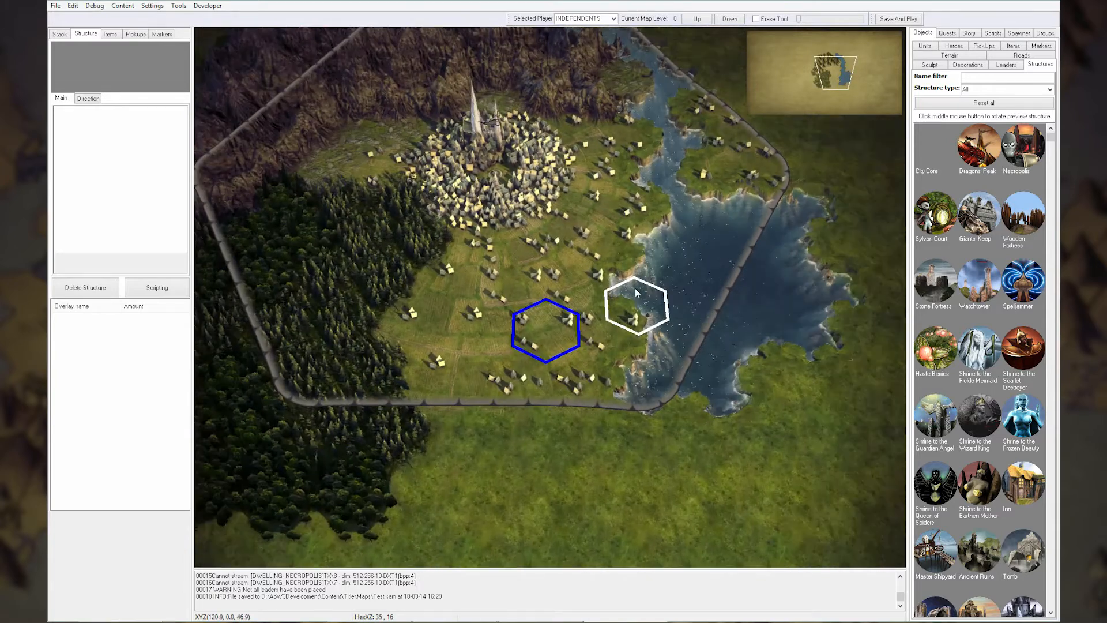
key("Left")
key("Up")
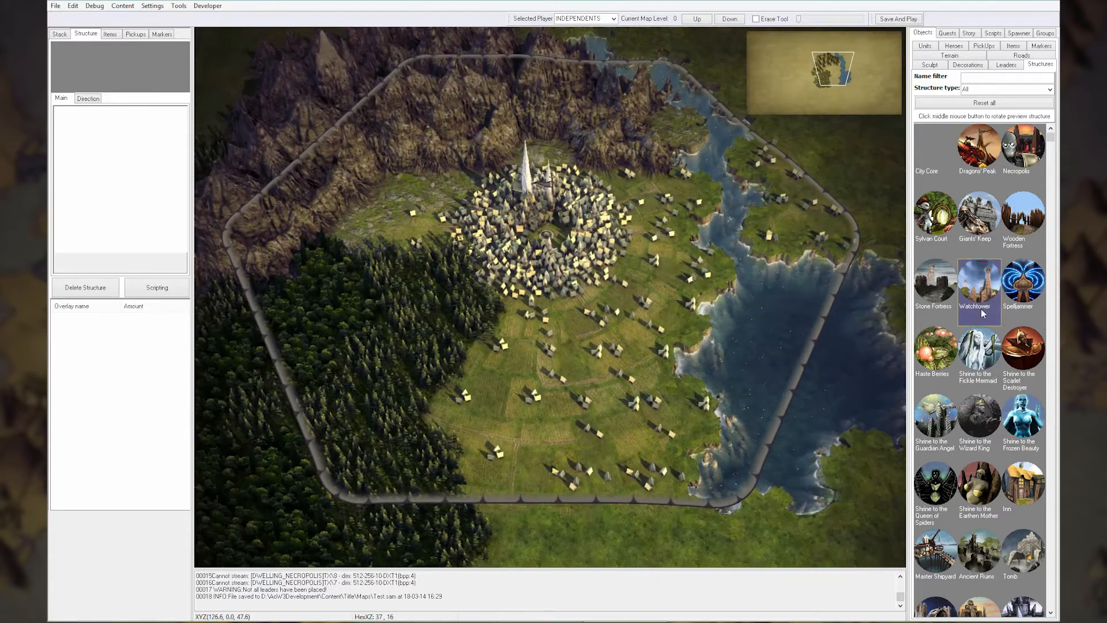
Place a Watchtower on the river's western bank, east of the city and just north of the lake
left_click(708, 270)
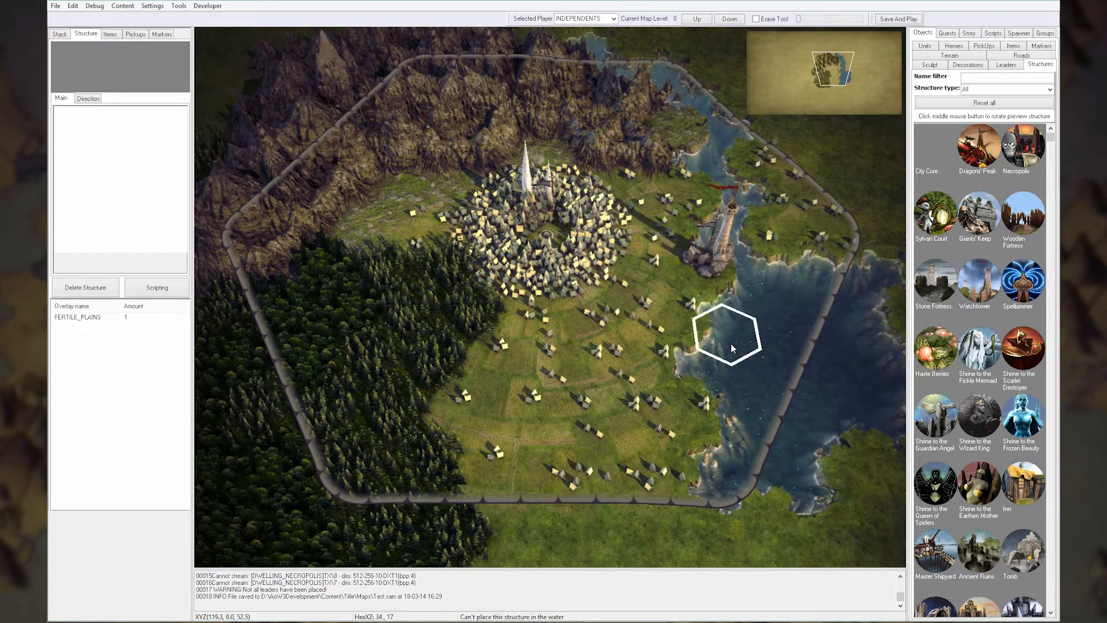
scroll(731, 341, "up", 2)
key("Up")
key("Left")
key("Right")
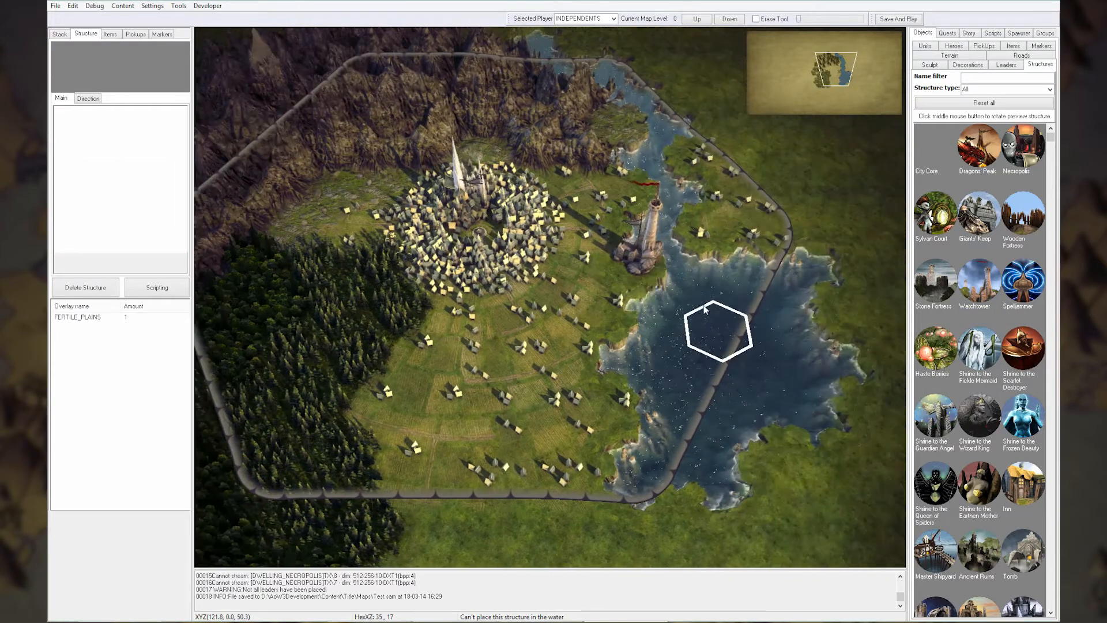
key("Left")
Place a Water Node on the lake's western shore, southeast of the city and inside its domain
left_click(976, 273)
key("Down")
key("Down")
key("Down")
key("Down")
key("Down")
key("Down")
key("Down")
key("Down")
key("Down")
key("Down")
key("Down")
key("Down")
key("Down")
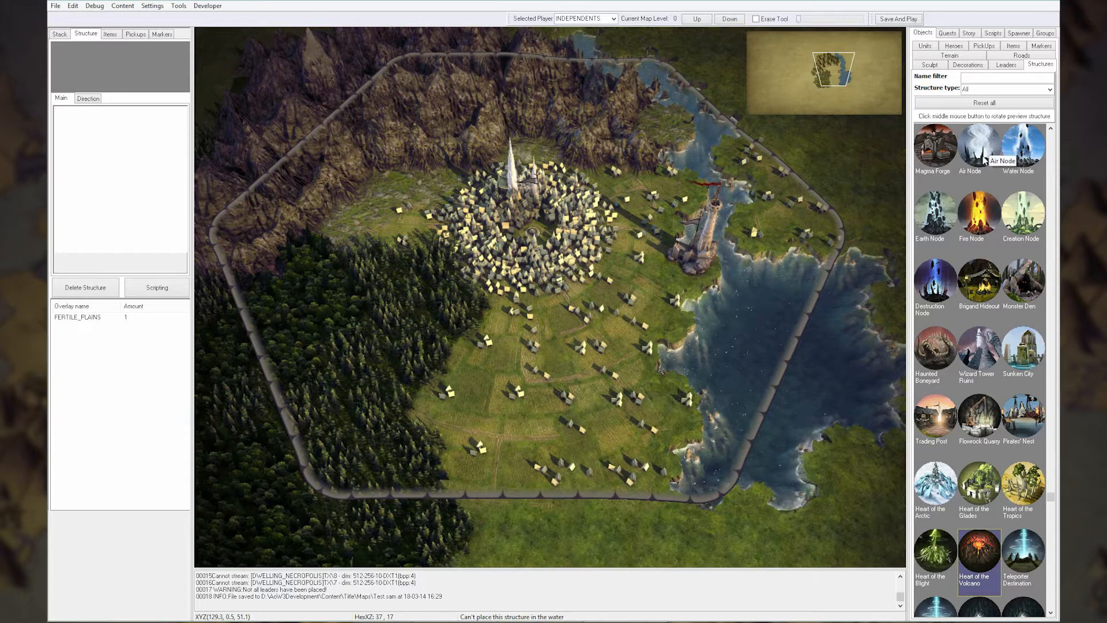
left_click(1014, 151)
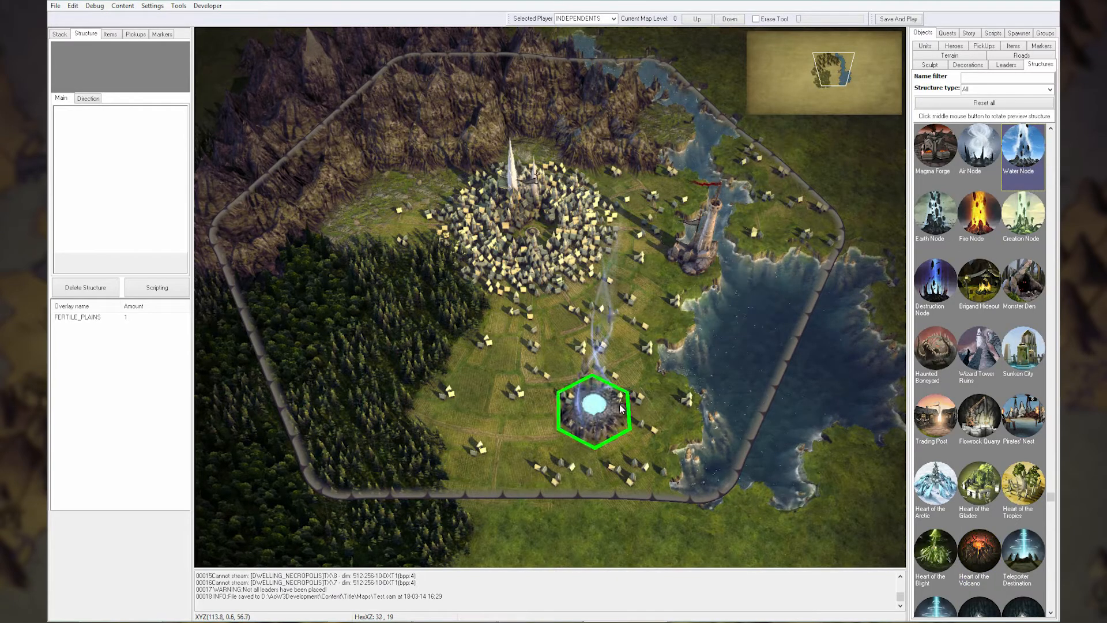
left_click(658, 399)
key("Right")
key("Down")
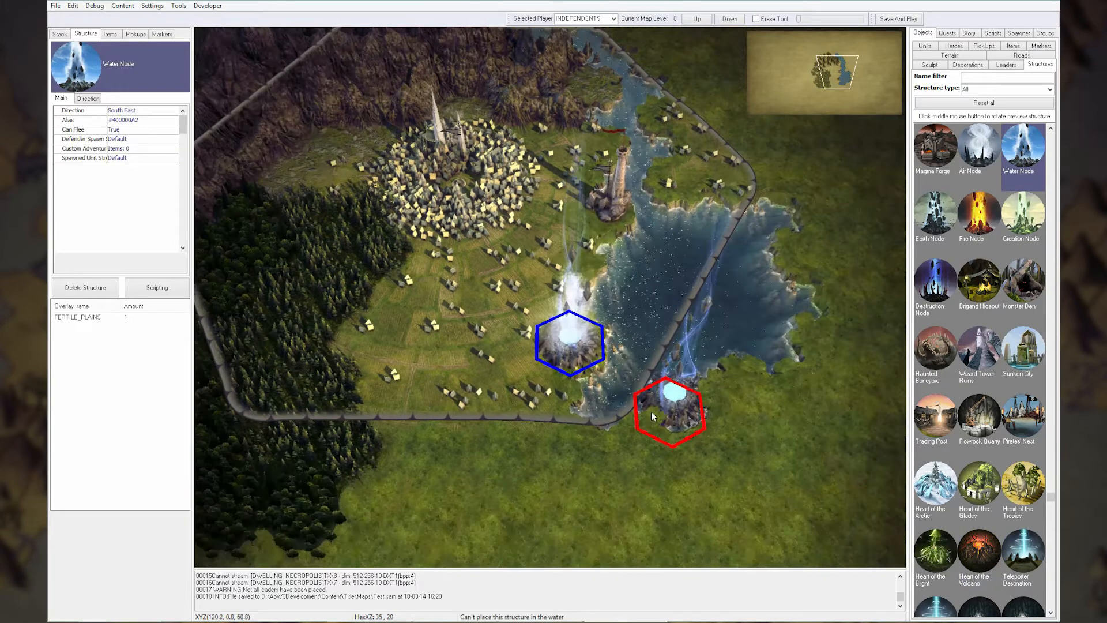
right_click(652, 403)
key("Left")
key("Up")
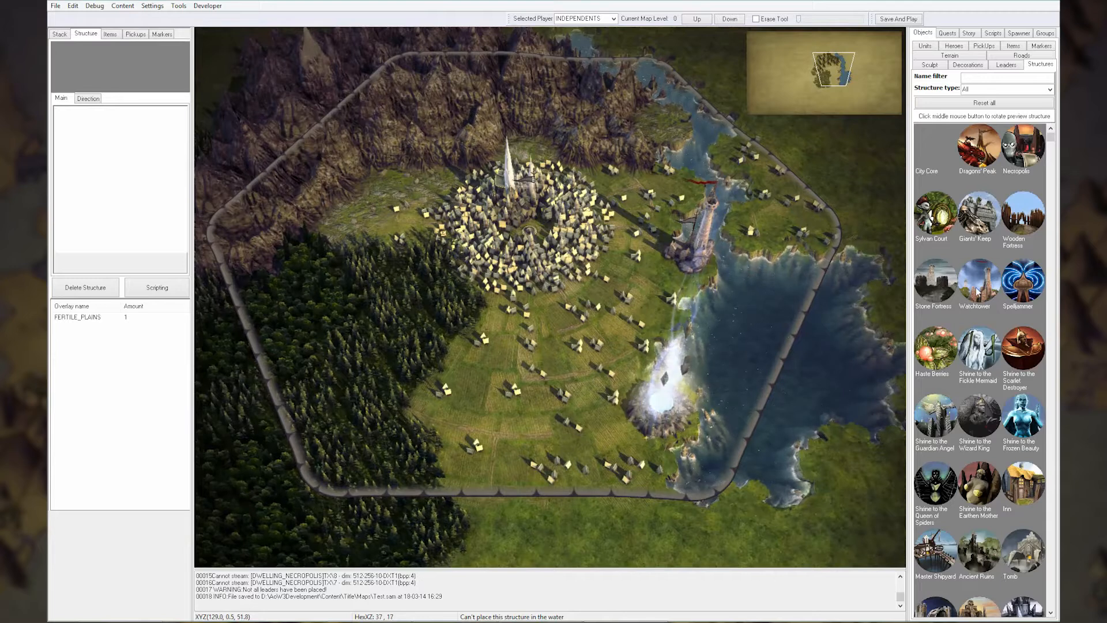
Browse the available structures for resource sites, shrines, dungeons and dwellings that could be placed around the city
scroll(978, 354, "down", 5)
scroll(980, 354, "down", 5)
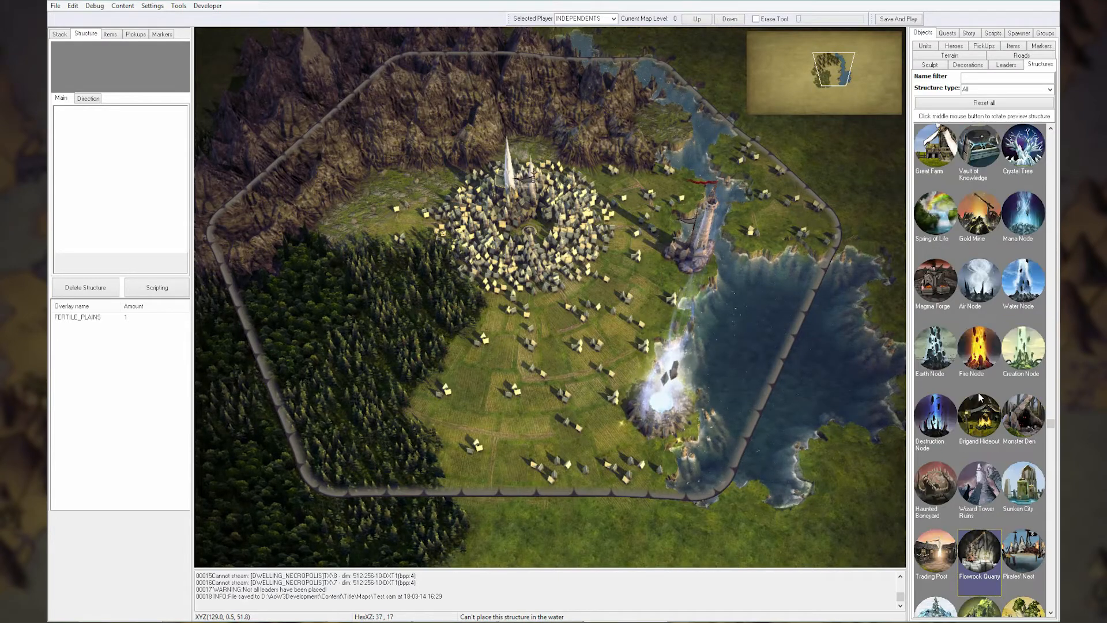
scroll(980, 403, "up", 6)
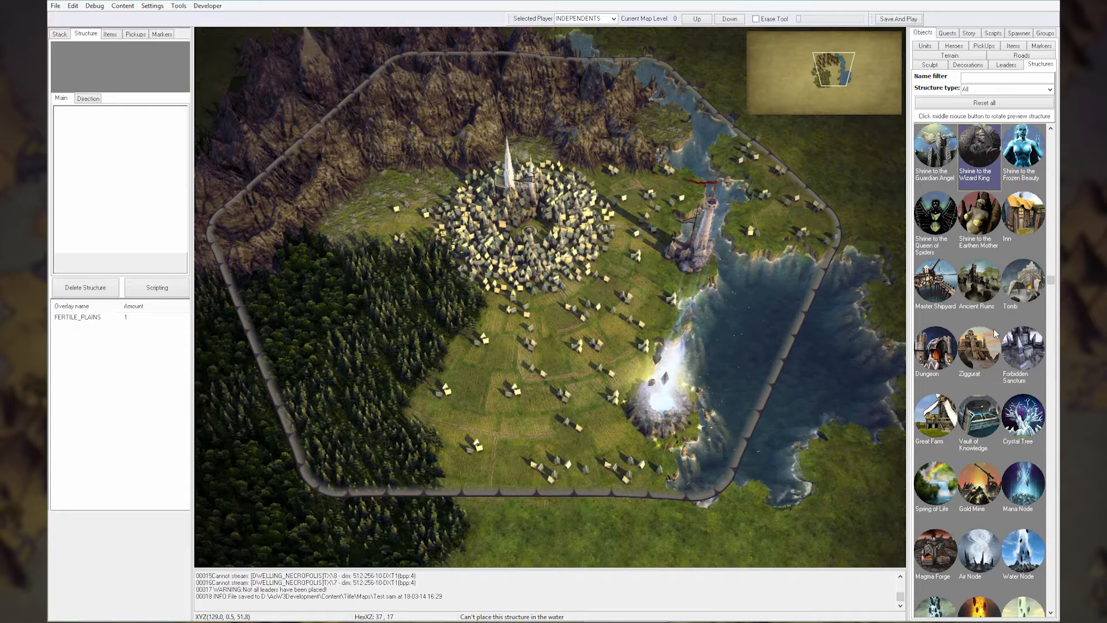
left_click(977, 292)
scroll(986, 293, "down", 5)
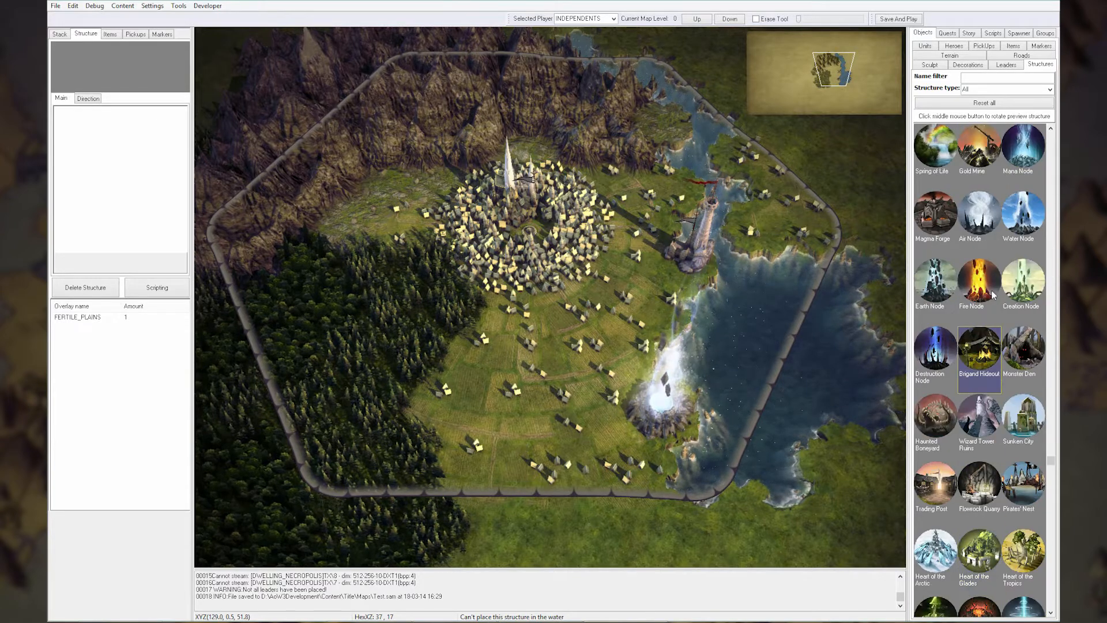
scroll(992, 295, "up", 4)
scroll(992, 295, "up", 3)
scroll(992, 294, "up", 1)
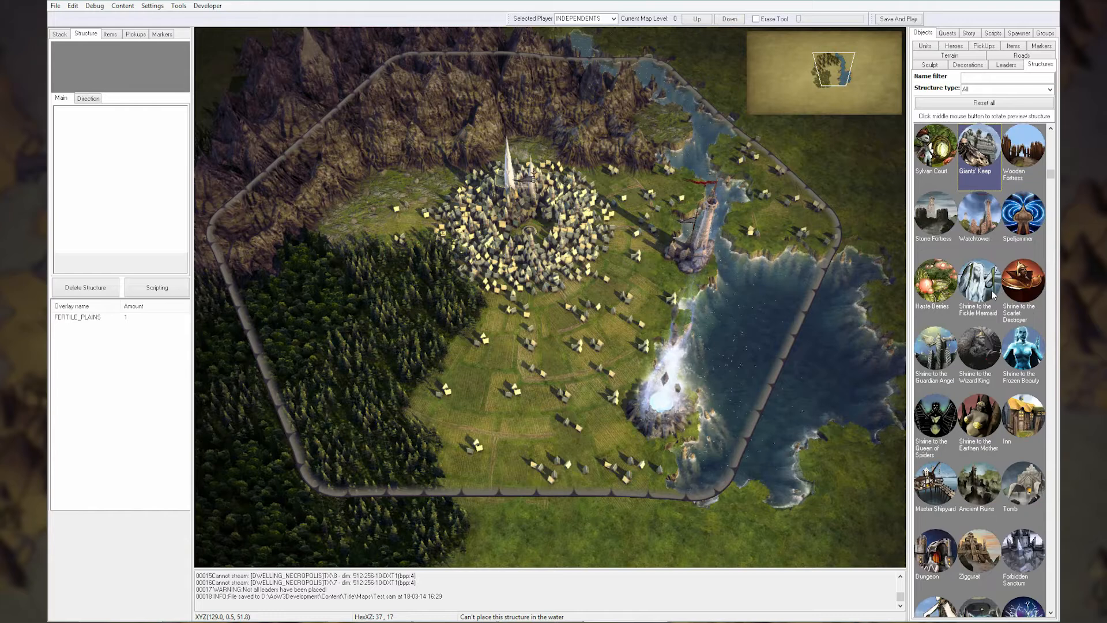
scroll(993, 294, "down", 2)
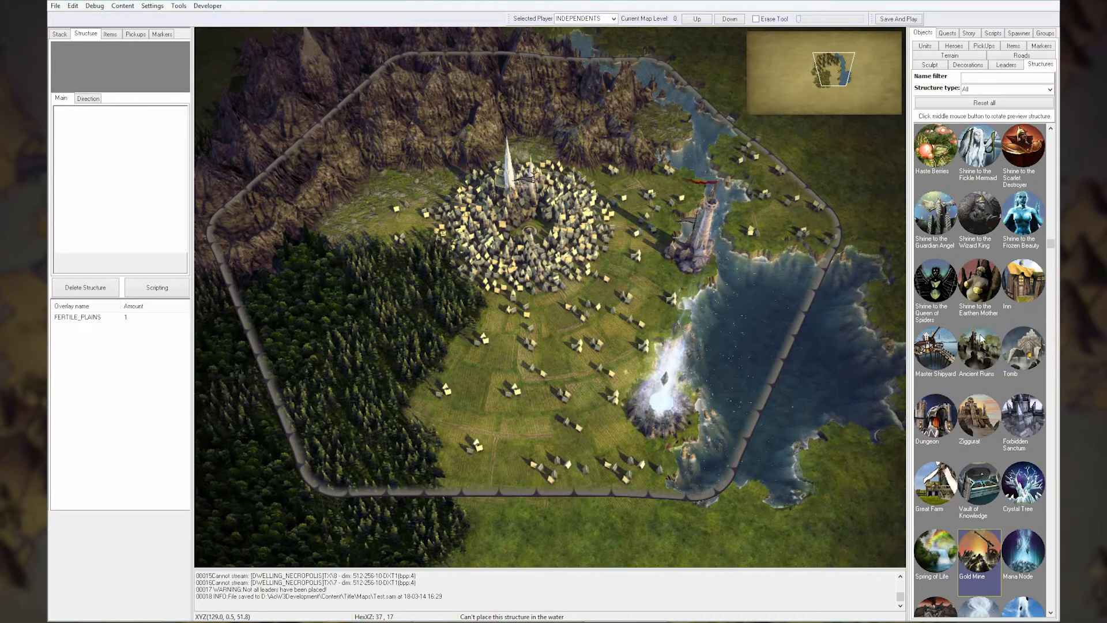
scroll(982, 340, "down", 1)
scroll(982, 341, "down", 4)
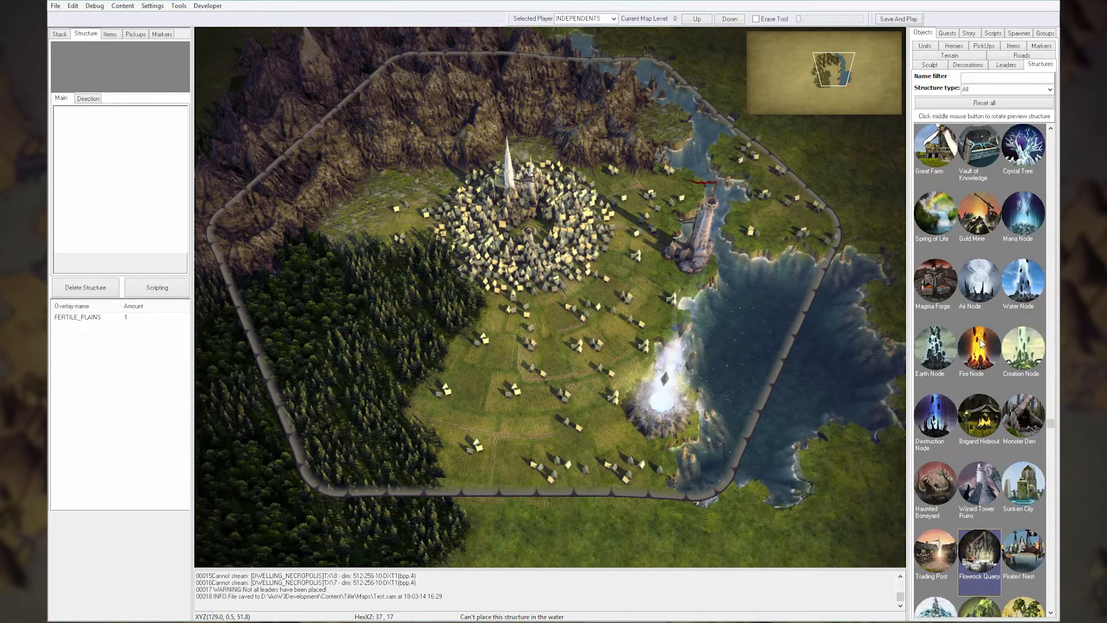
Place three Gold Mines at the foot of the mountains, two on the barrens west of the city and one northeast of it
left_click(978, 214)
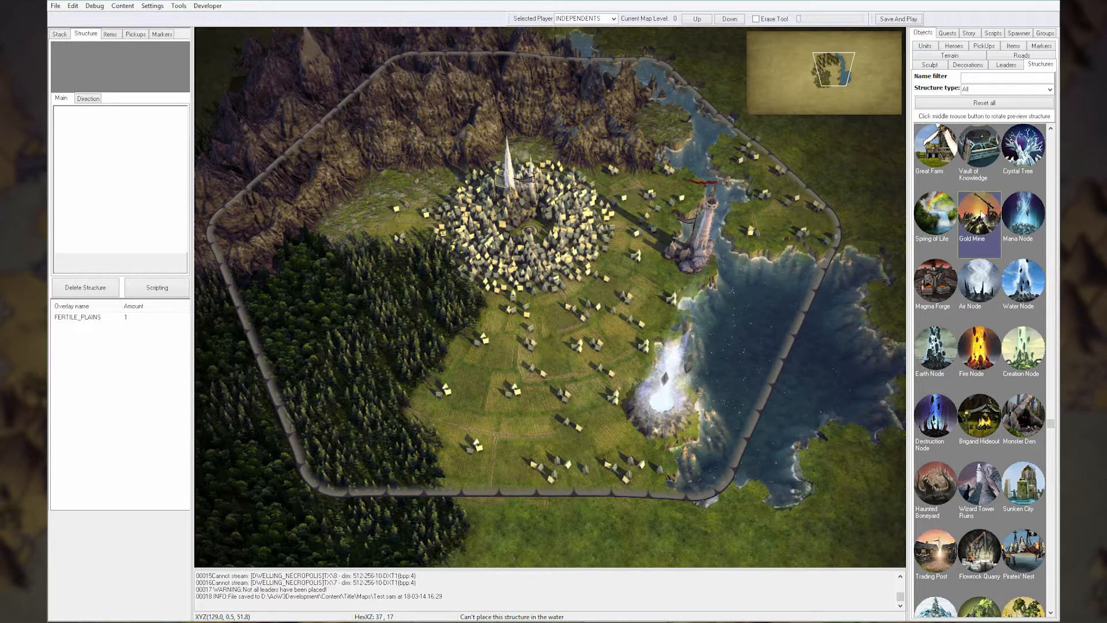
left_click(385, 188)
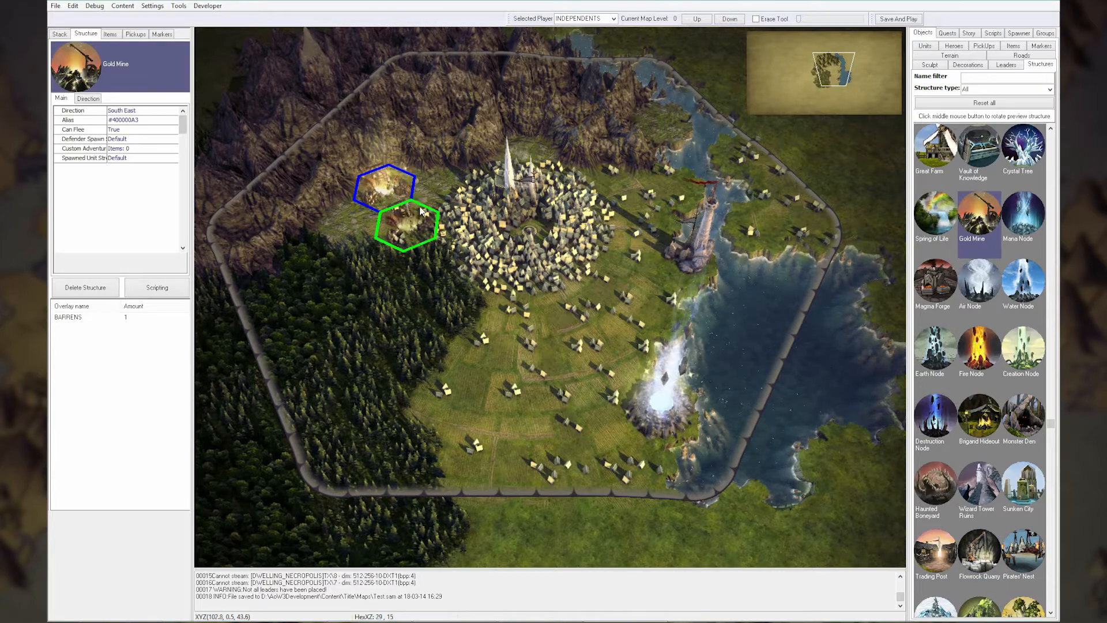
left_click(629, 191)
left_click(349, 229)
right_click_drag(442, 352, 444, 352)
Raise the ground around the forest and city with an enlarged Sculpt brush, and return the brush to its smallest size
key("Down")
key("Left")
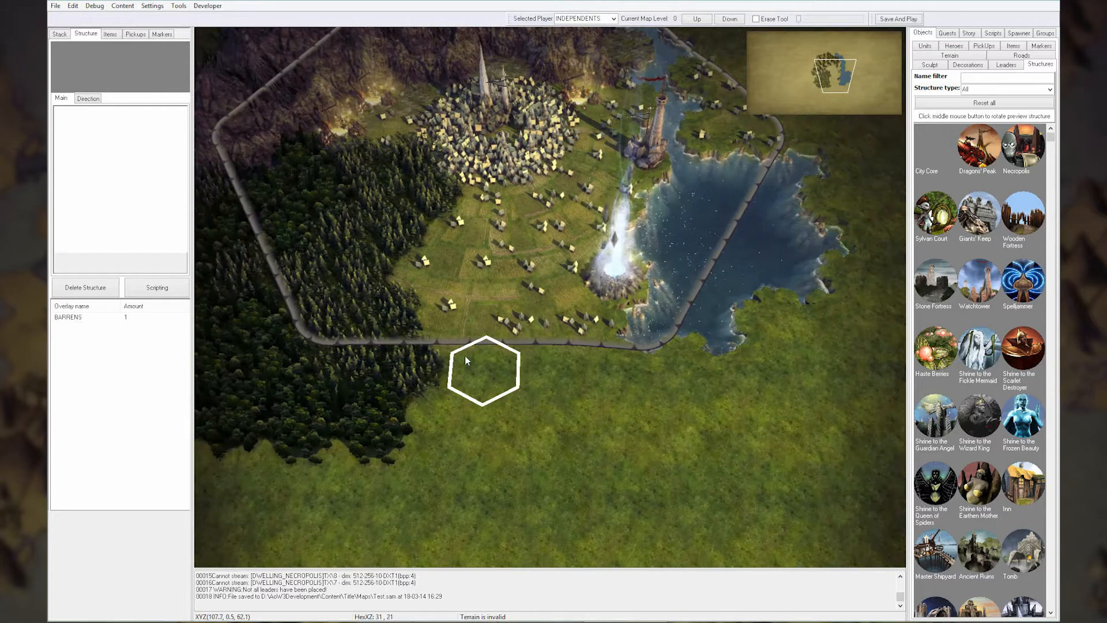
key("Up")
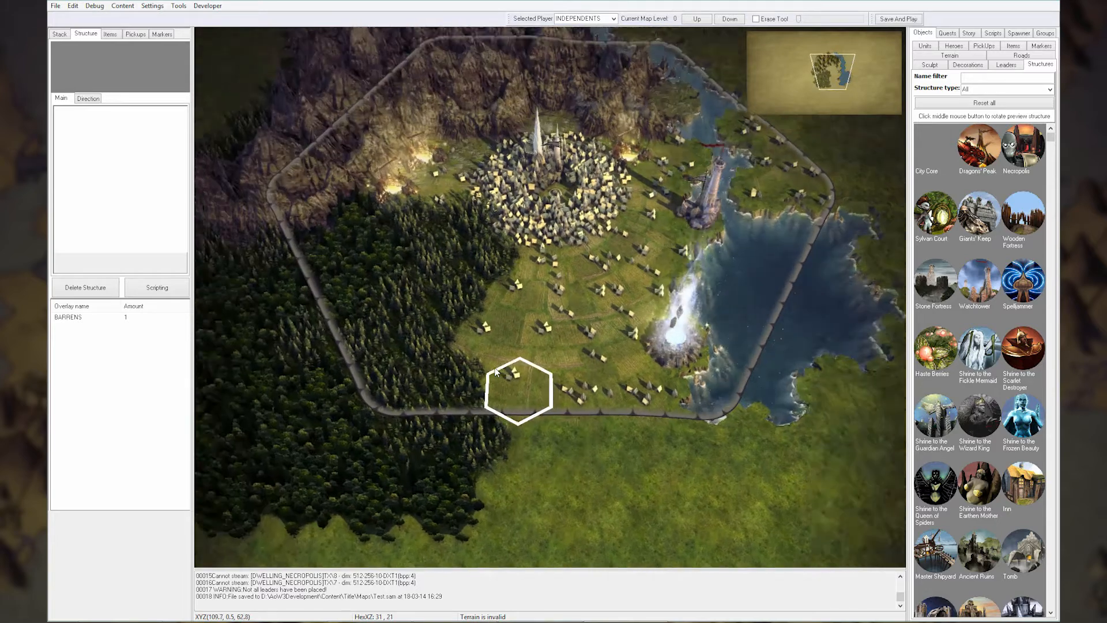
key("Right")
key("Down")
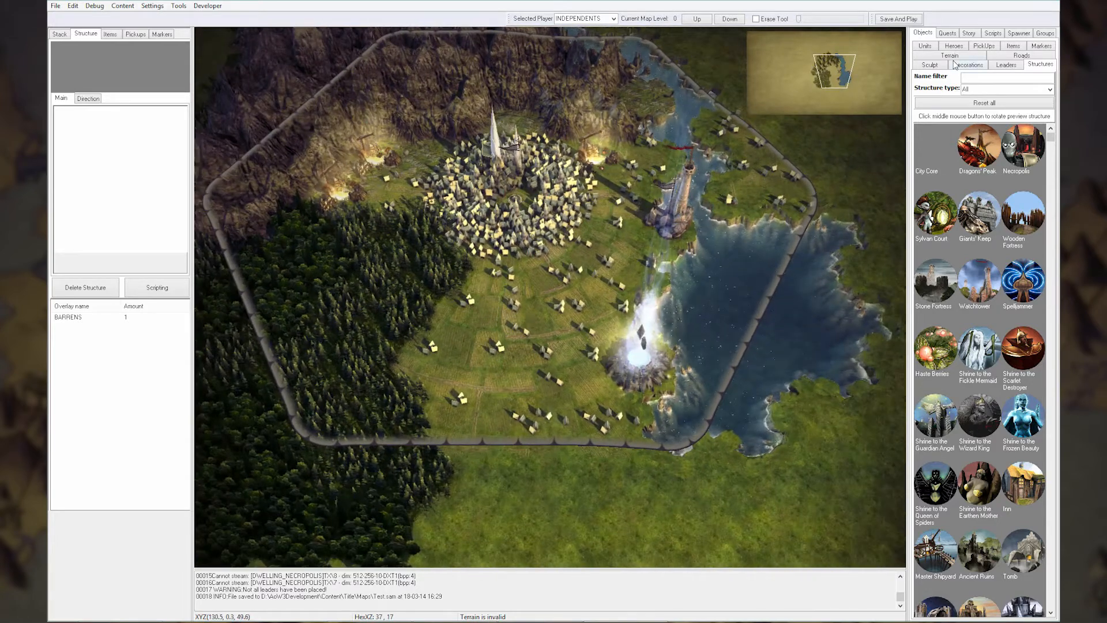
left_click(929, 65)
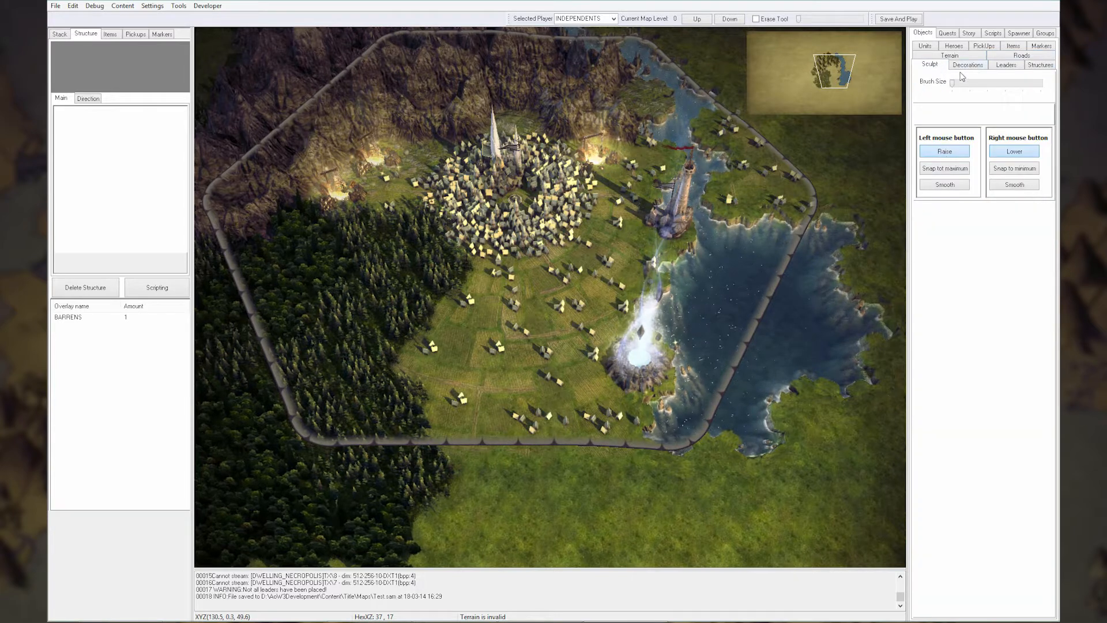
left_click_drag(952, 82, 987, 82)
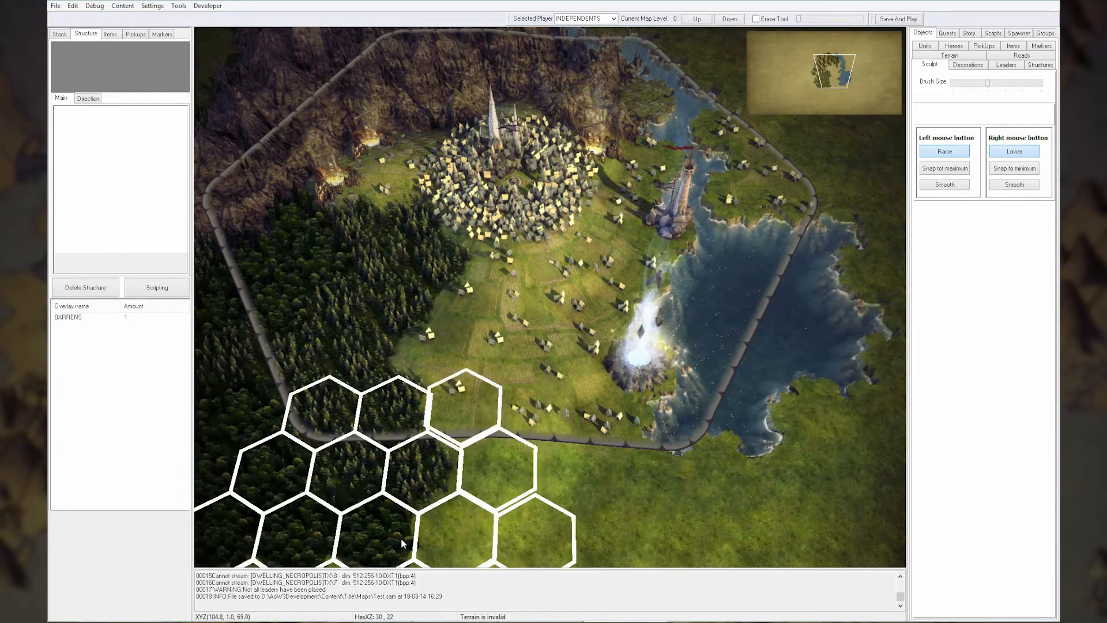
left_click_drag(987, 85, 970, 86)
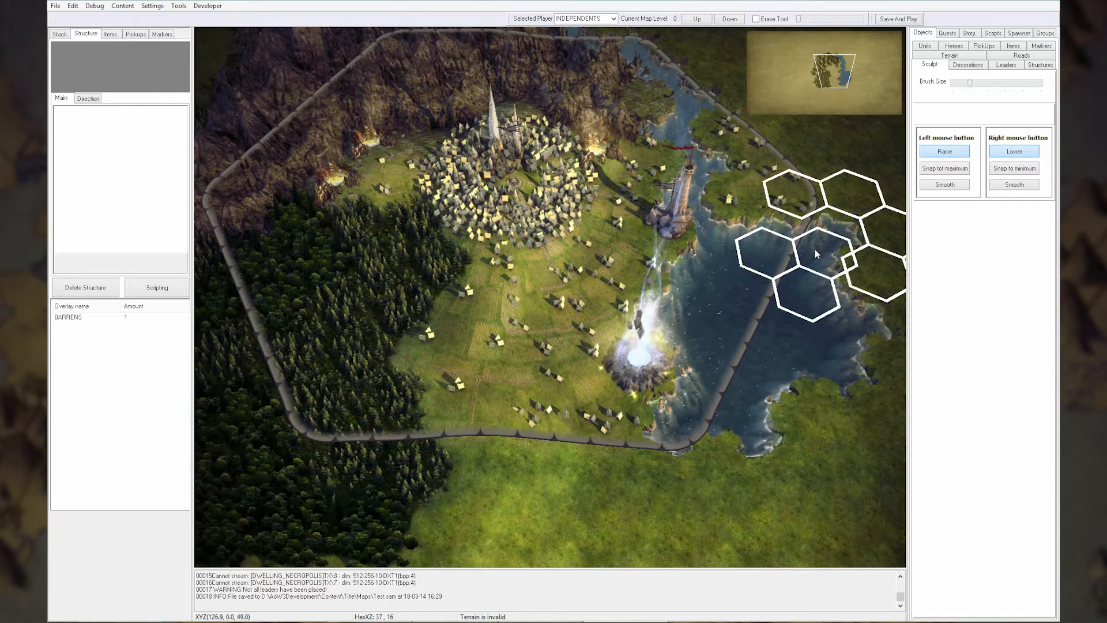
left_click(956, 86)
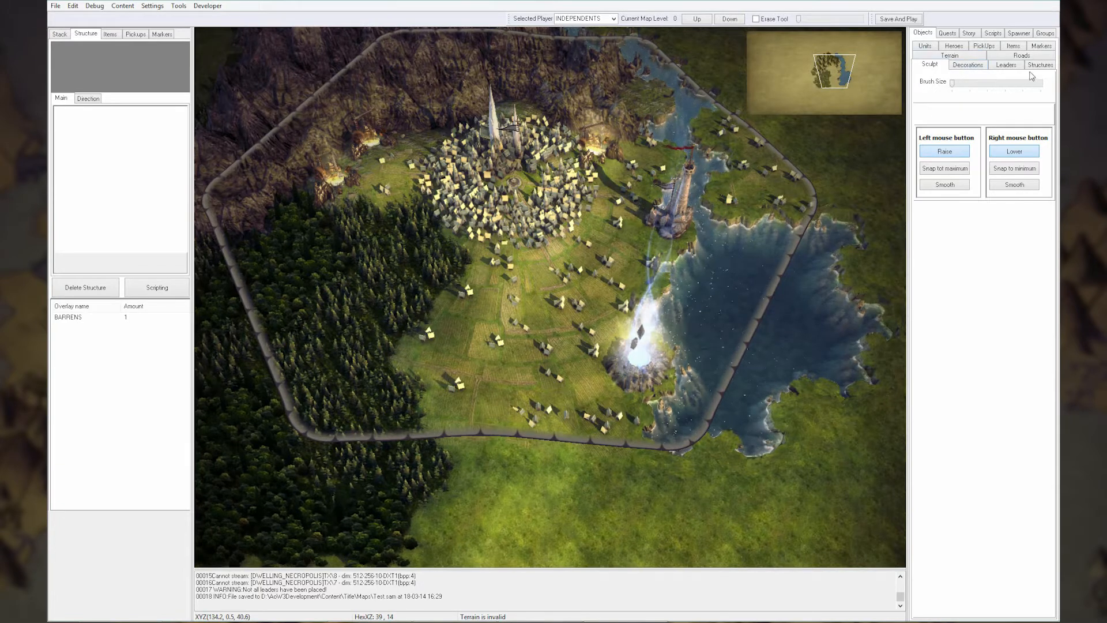
Create a road from the city's southern edge past the Water Node, out of the domain and eastward below the lake
left_click(1021, 55)
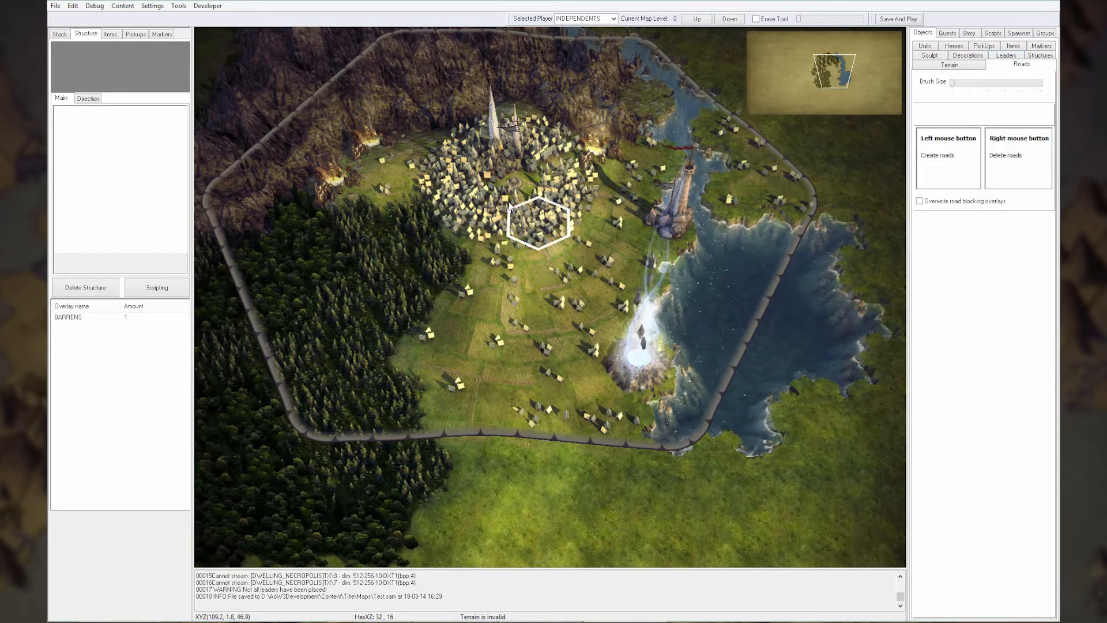
left_click_drag(581, 267, 570, 428)
key("Down")
key("Right")
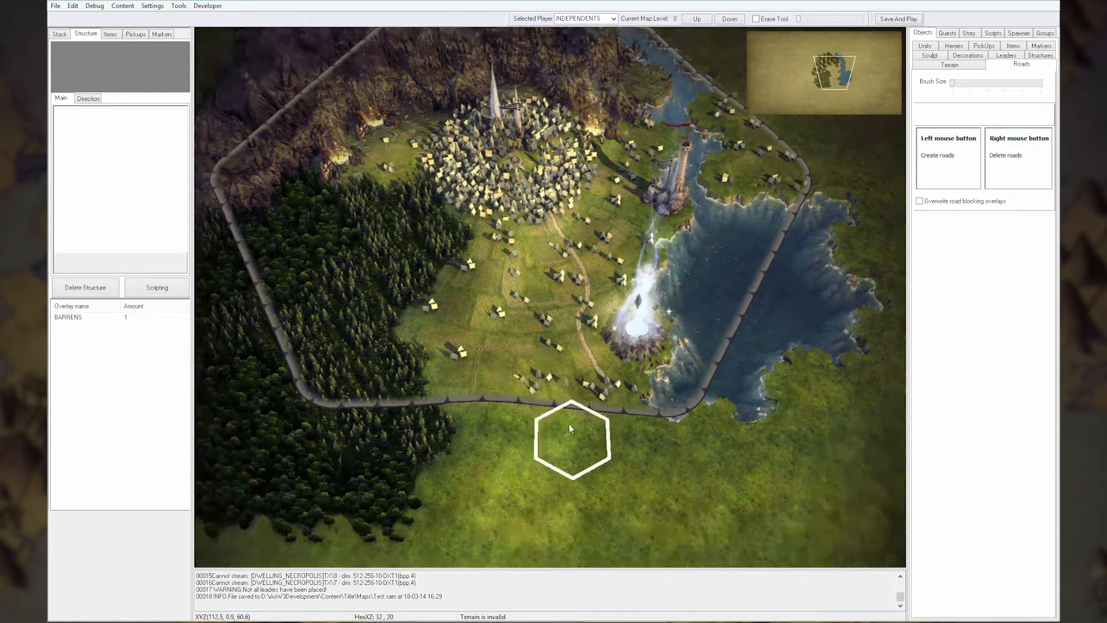
mouse_move(544, 327)
left_mouse_down()
mouse_move(551, 374)
mouse_move(634, 389)
mouse_move(672, 438)
mouse_move(810, 431)
left_mouse_up()
key("Right")
key("Right")
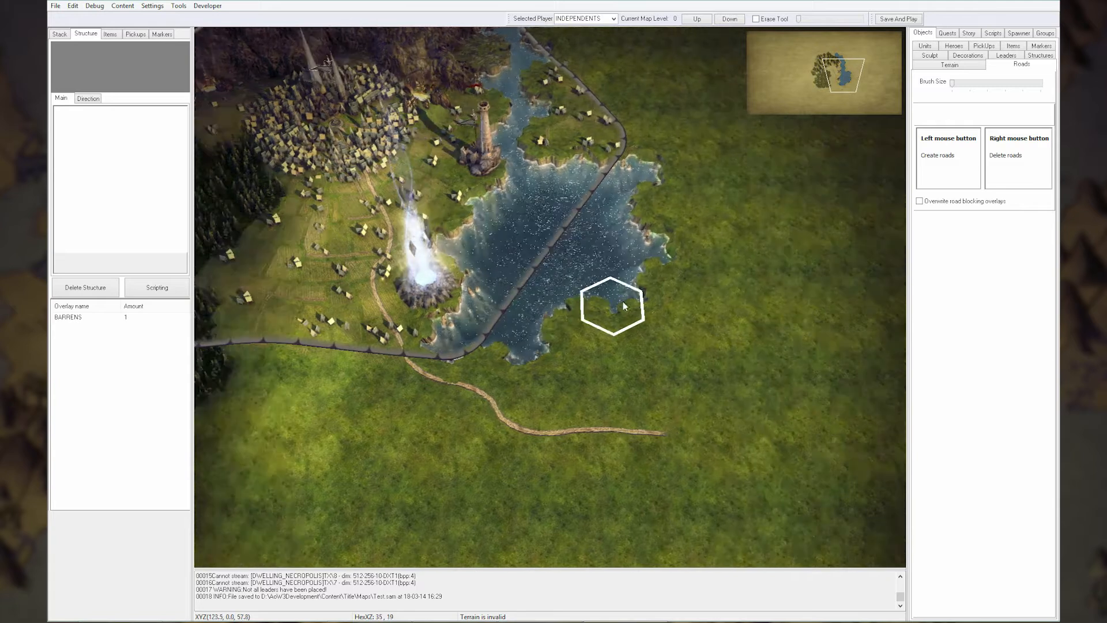
Extend the road farther east across the open grassland, deleting the stray piece that forms extra junctions
mouse_move(663, 435)
left_mouse_down()
mouse_move(692, 383)
mouse_move(807, 395)
left_mouse_up()
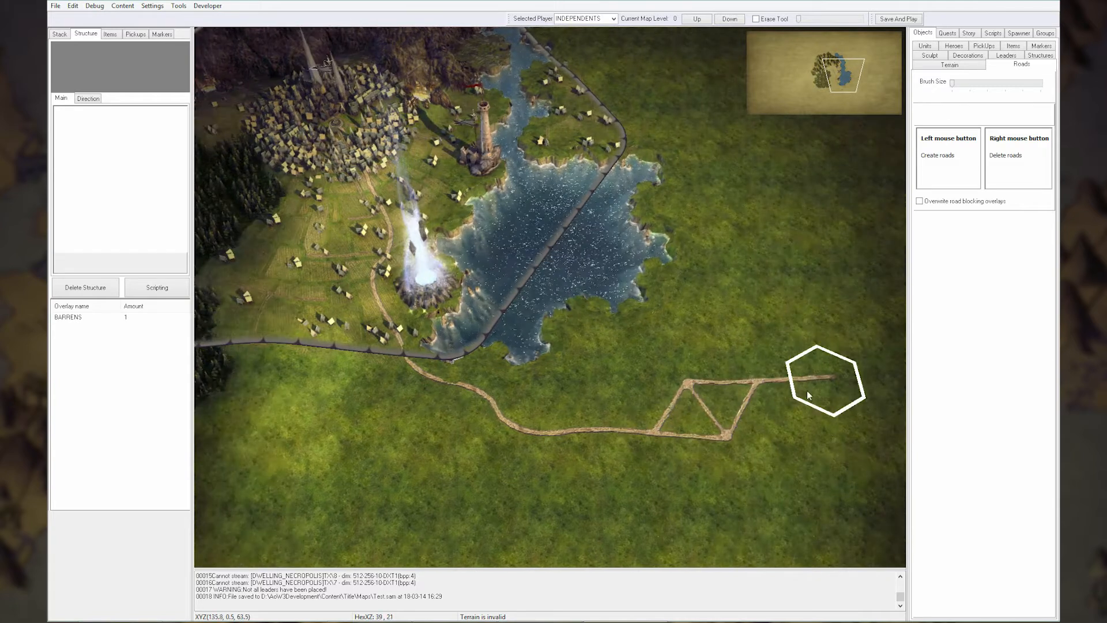
right_click(721, 432)
key("Right")
left_click_drag(704, 383, 820, 386)
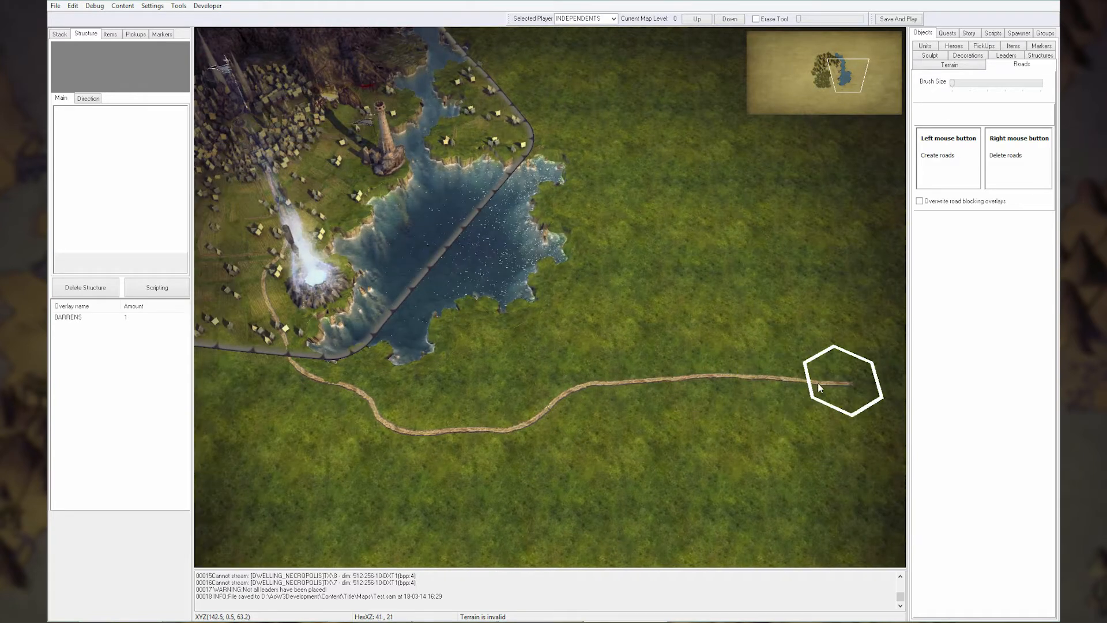
Look over the High Elf city's domain, the lake and the road running east from it
key("Down")
key("Left")
key("Left")
key("Up")
key("Up")
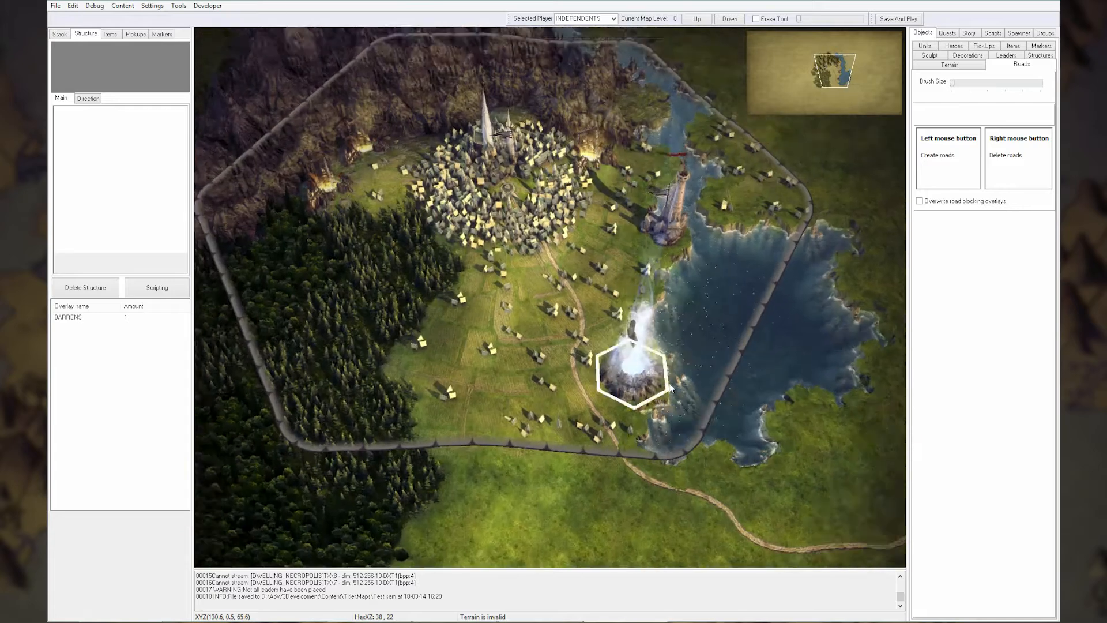
key("Up")
key("Down")
key("Right")
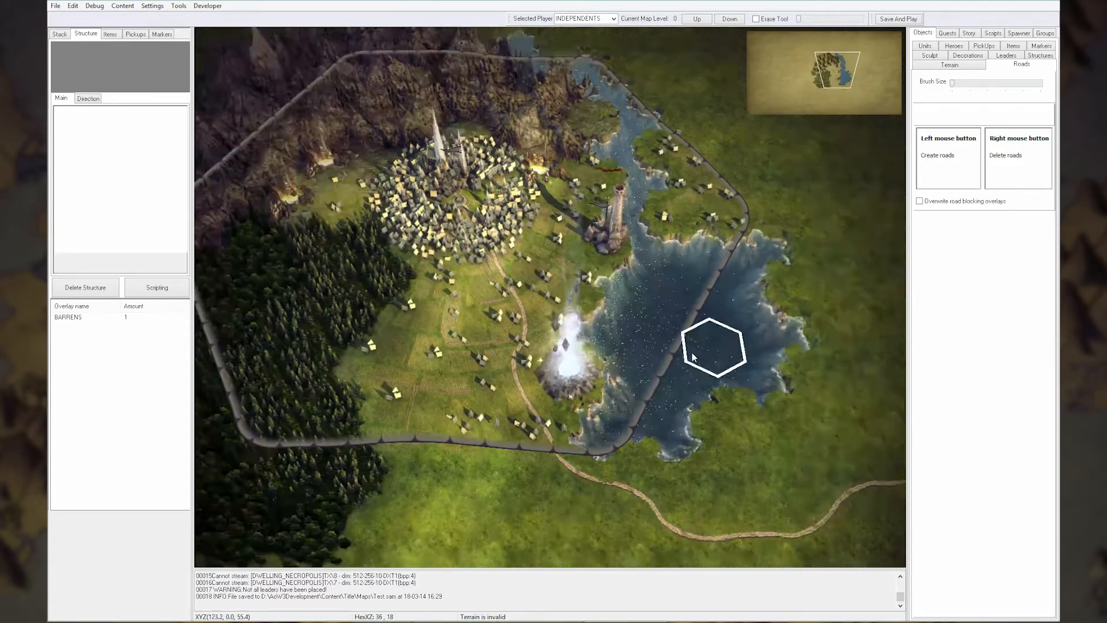
key("Right")
key("Down")
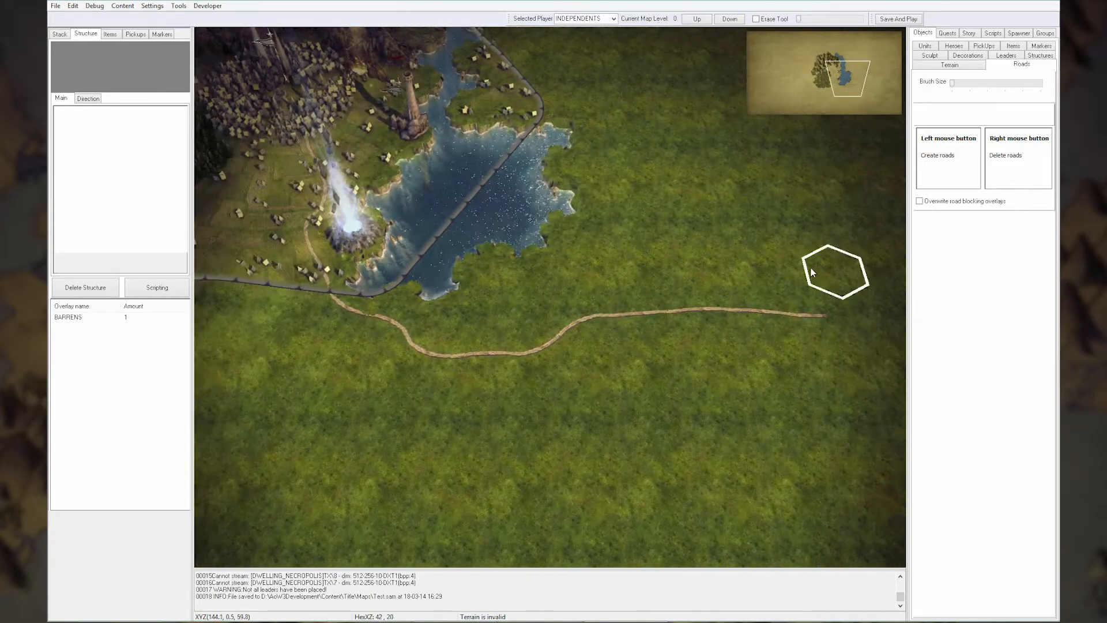
Place a City Core structure at the eastern end of the road on the open grassland
key("Right")
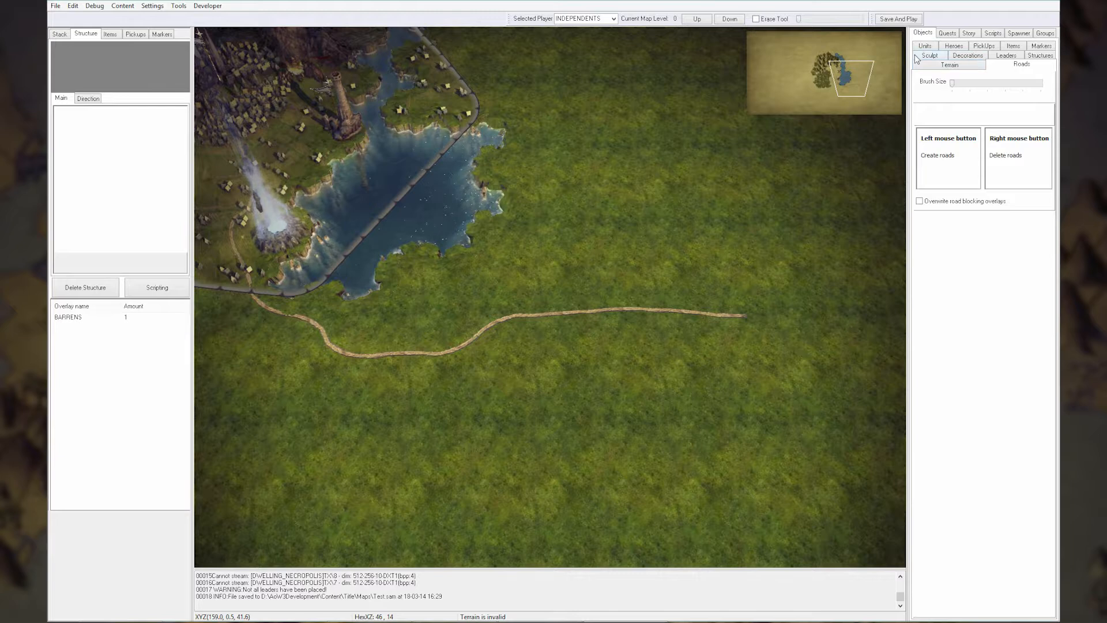
left_click(925, 46)
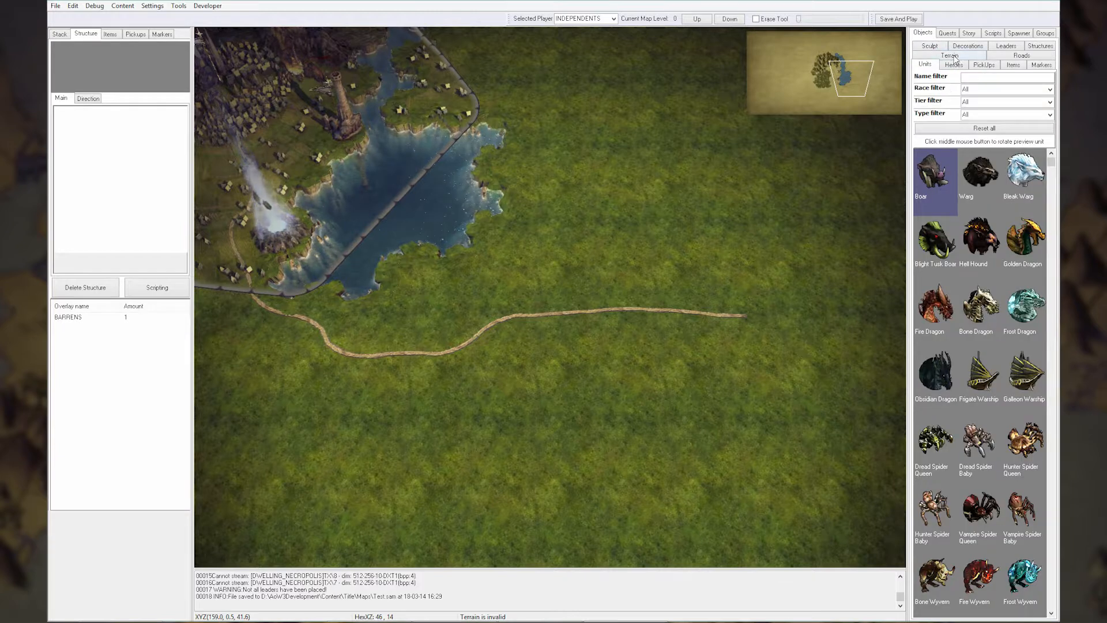
left_click(951, 56)
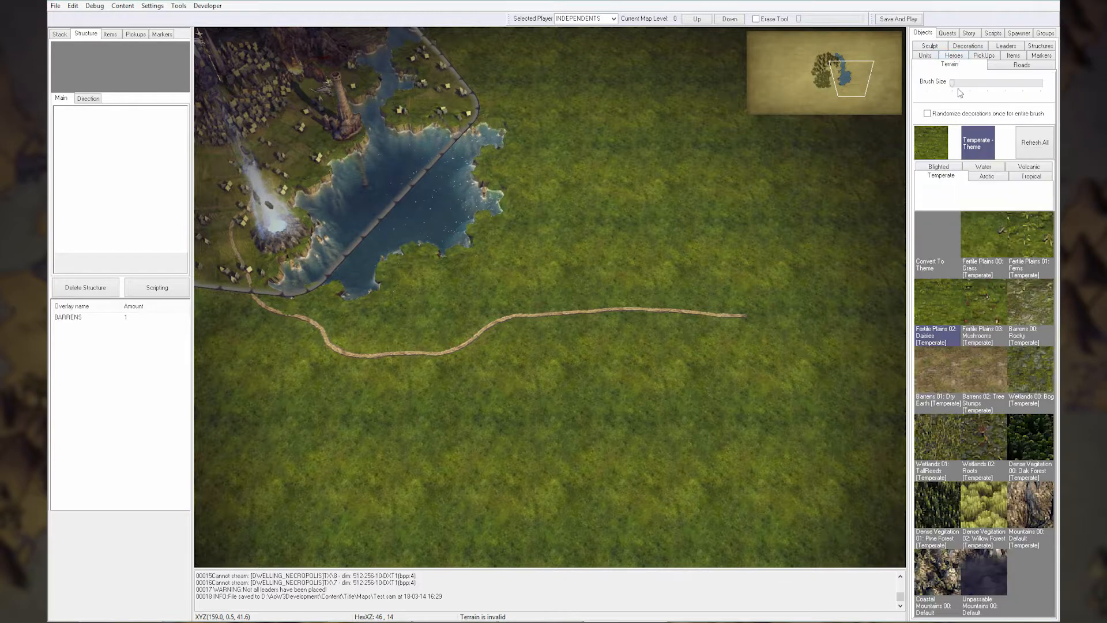
left_click(1041, 47)
left_click(752, 311)
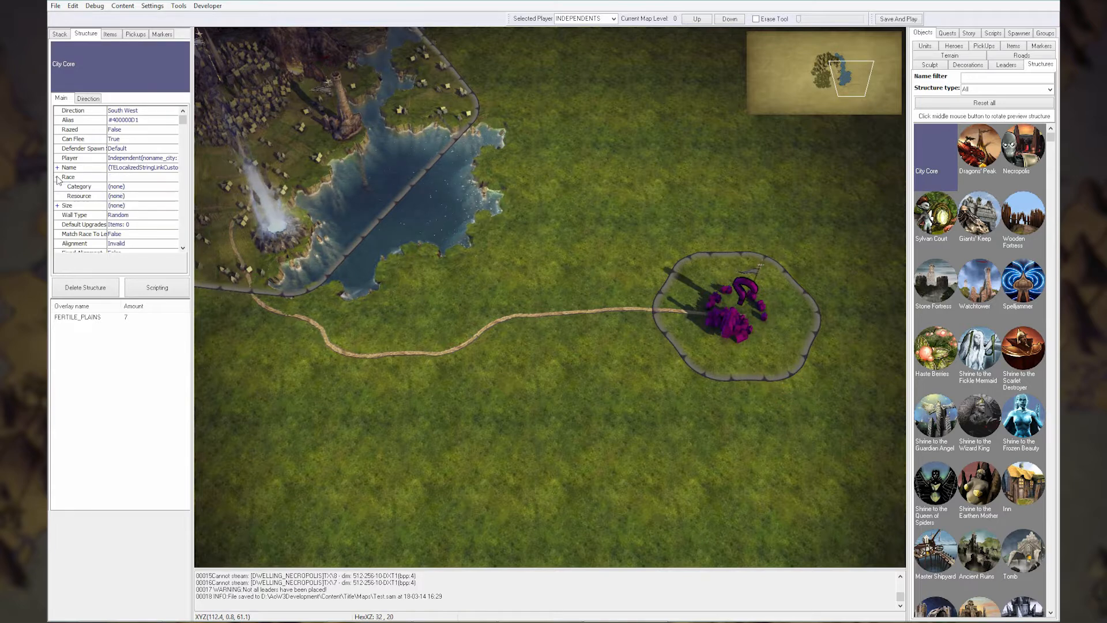
Set the new city's race resource to Goblin and its size resource to Village, and leave structure placement
left_click(132, 199)
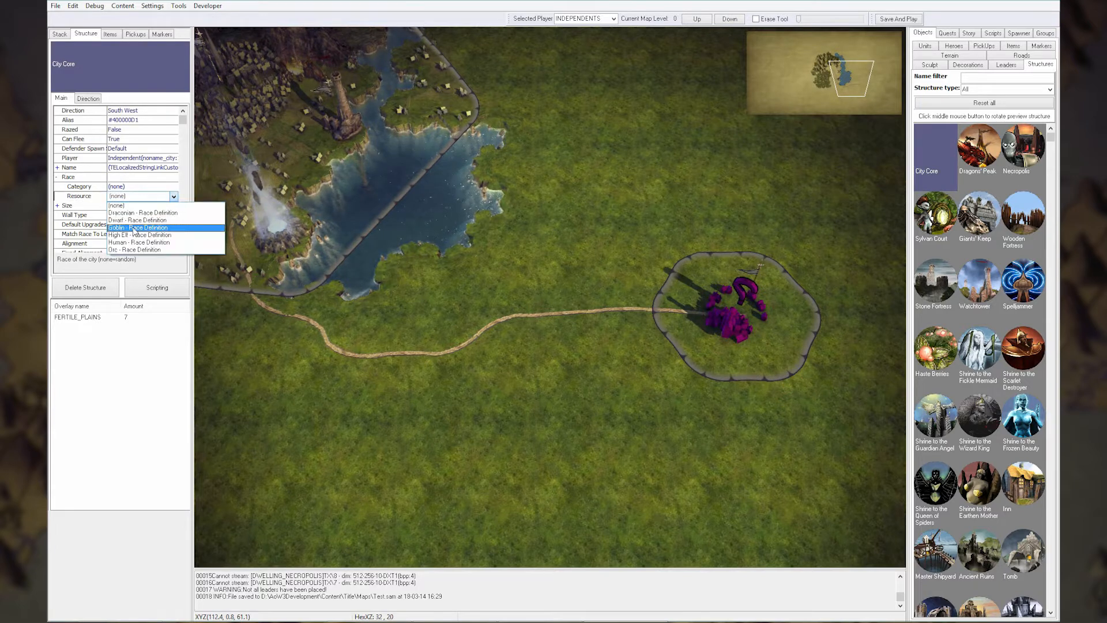
left_click(144, 231)
left_click(56, 205)
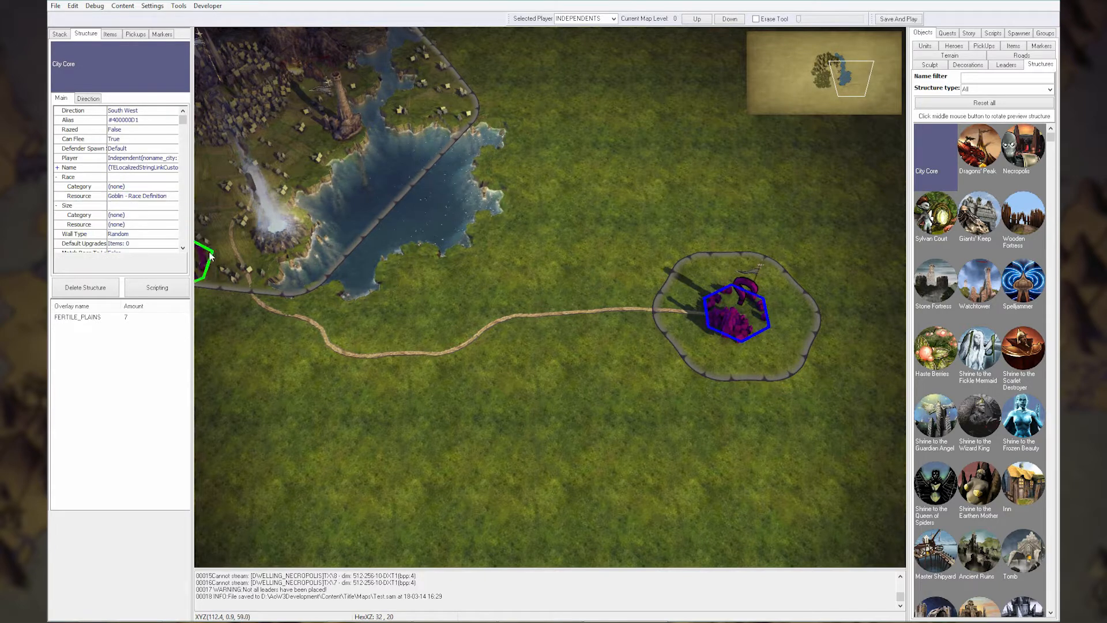
left_click(143, 224)
left_click(132, 275)
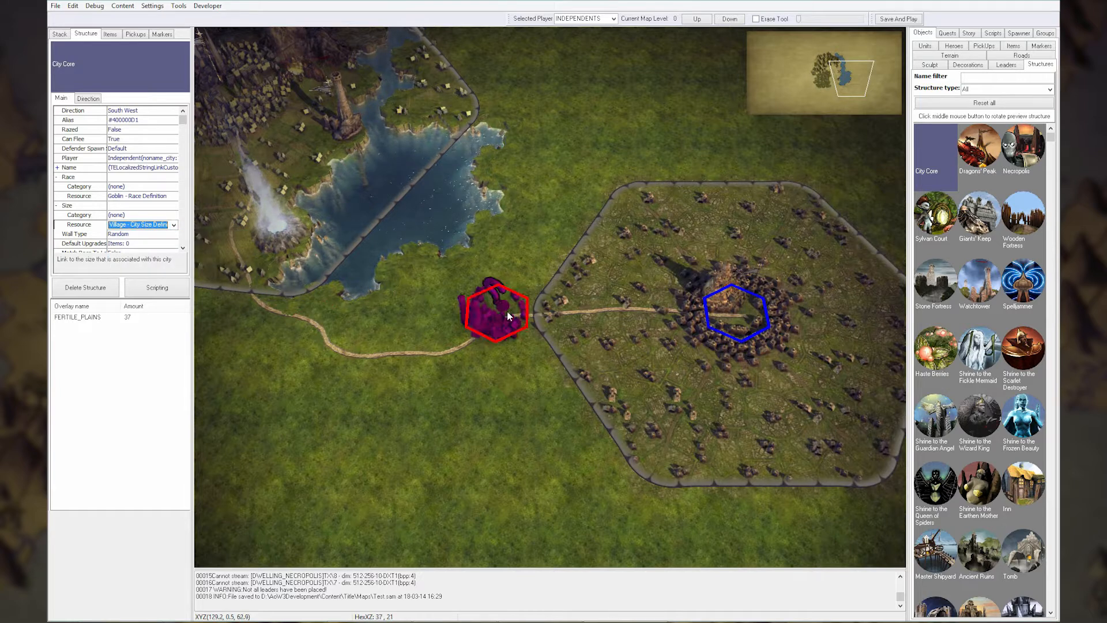
right_click(508, 316)
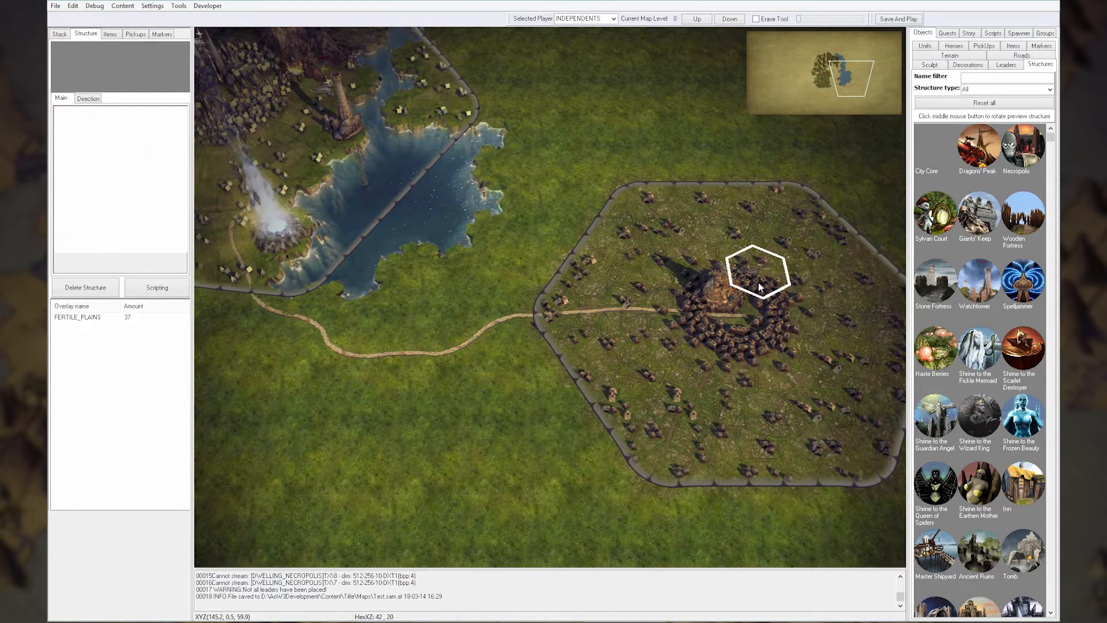
Paint Wetlands 01: Tall Reeds terrain across the northern and western parts of the goblin domain, to the lakeshore and south of the road
left_click(938, 56)
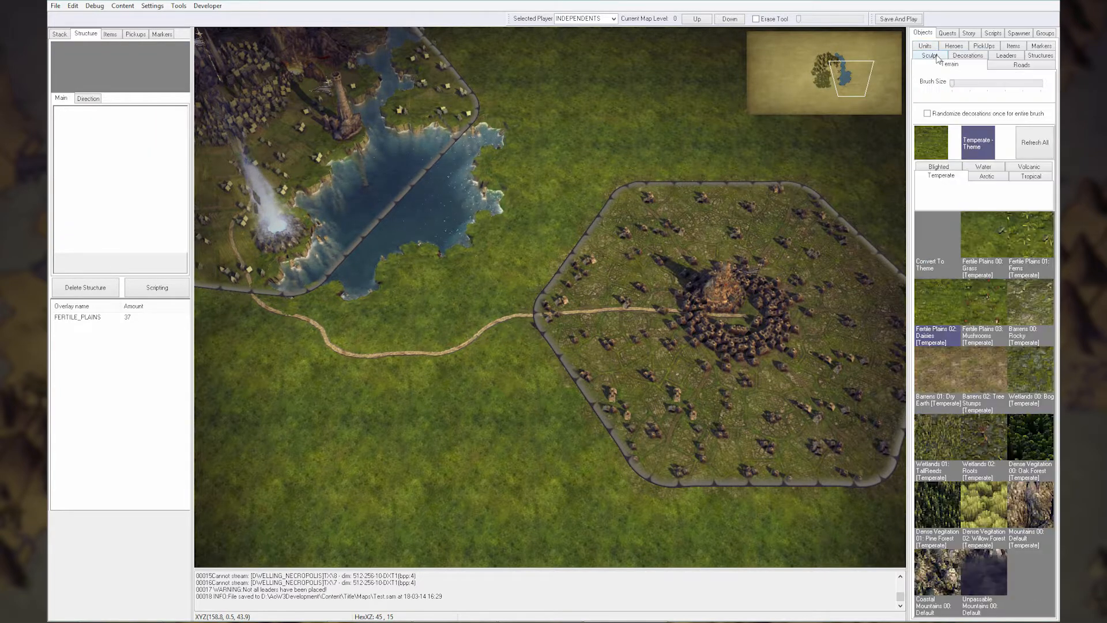
left_click(954, 454)
left_click_drag(713, 201, 658, 236)
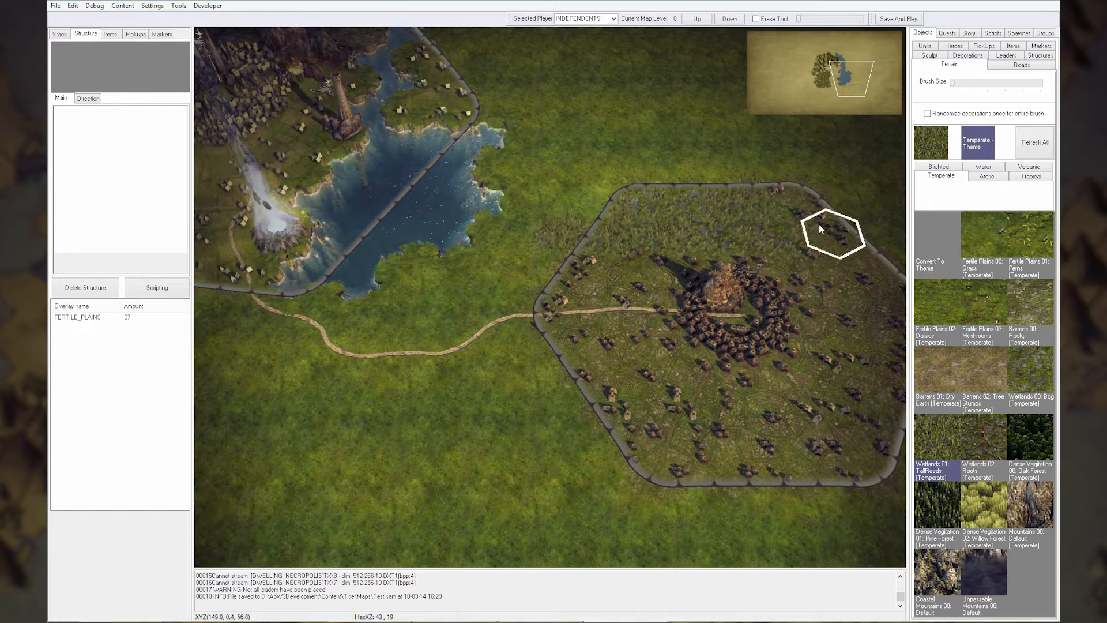
left_click_drag(552, 263, 508, 306)
mouse_move(528, 390)
left_mouse_down()
mouse_move(627, 519)
mouse_move(375, 313)
mouse_move(504, 288)
mouse_move(499, 230)
left_mouse_up()
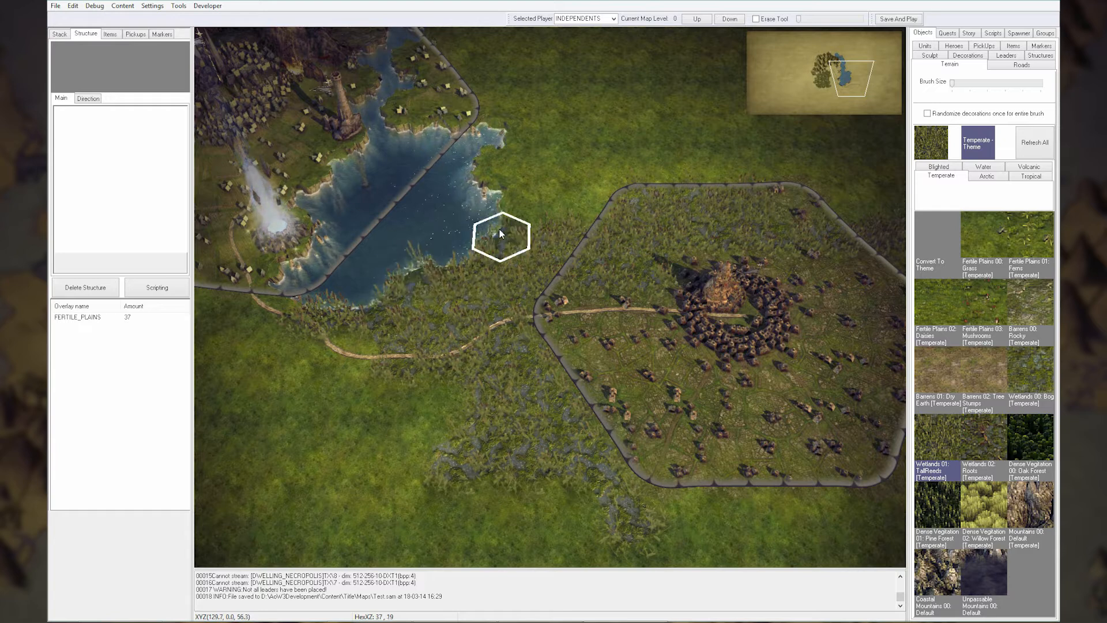
left_click_drag(307, 449, 416, 441)
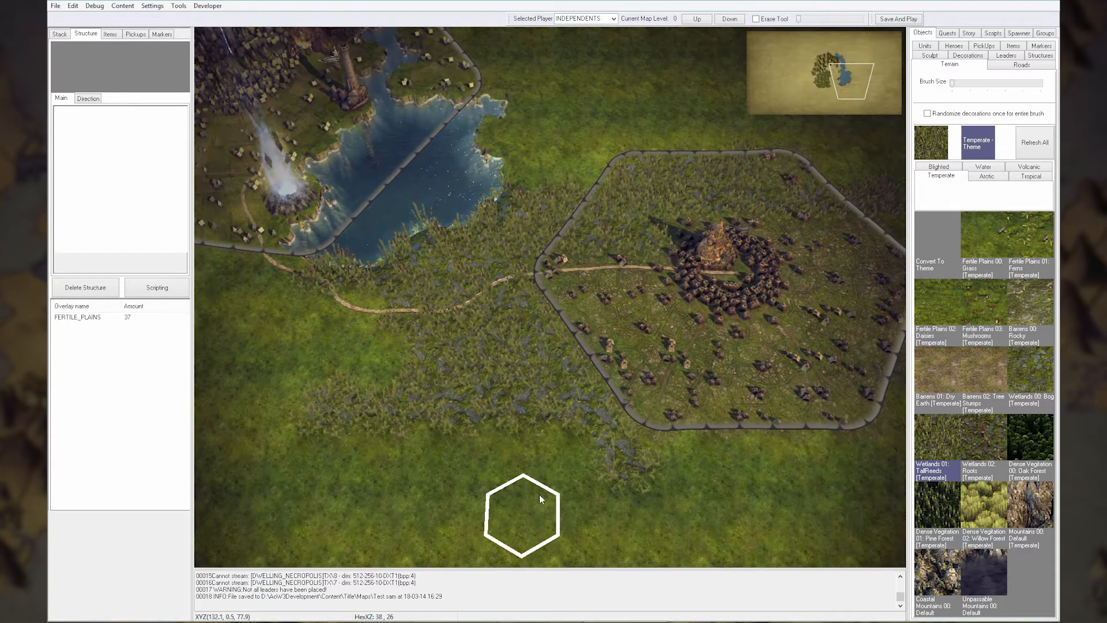
Paint Wetlands 02: Roots along the goblin domain's western border and Wetlands 00: Bog across its southwestern part and the ground beyond
left_click(978, 440)
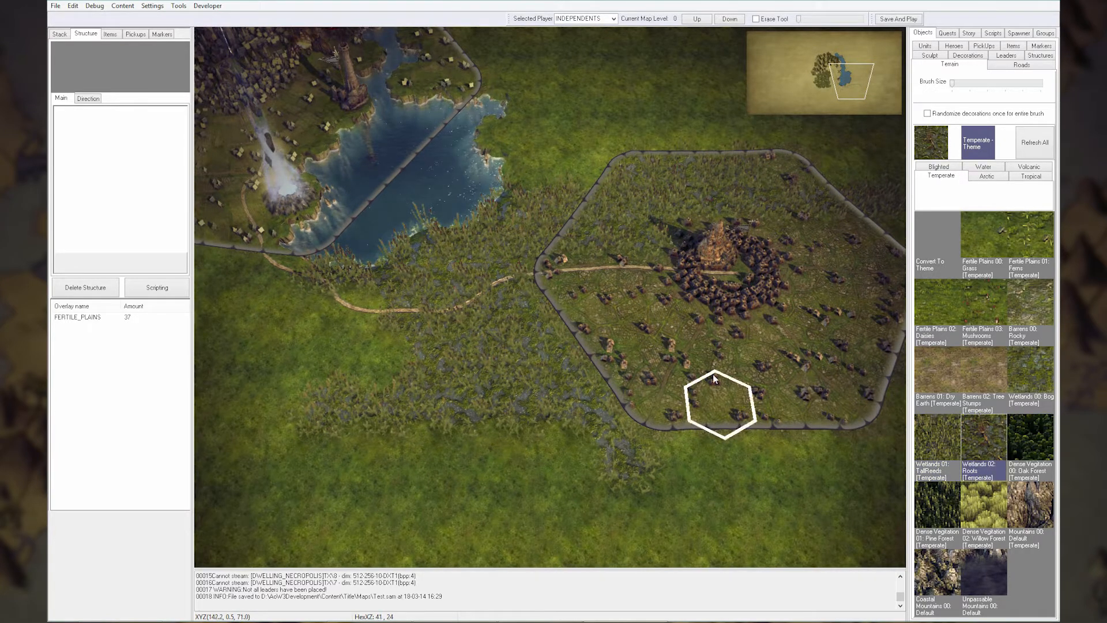
mouse_move(571, 301)
left_mouse_down()
mouse_move(558, 276)
mouse_move(563, 396)
mouse_move(596, 244)
left_mouse_up()
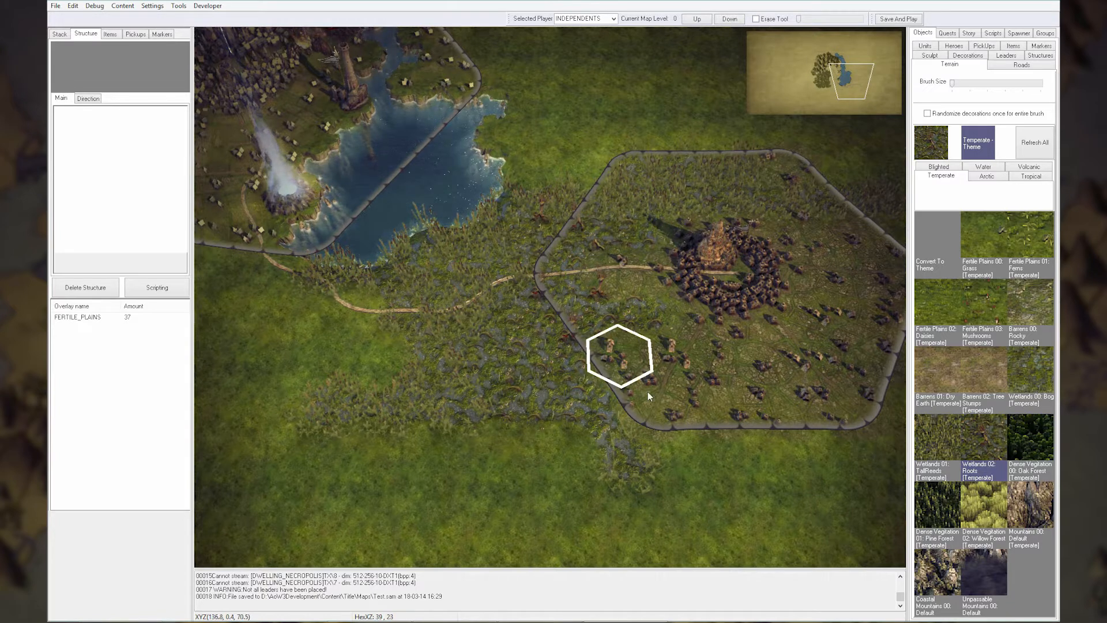
left_click(1026, 375)
mouse_move(719, 415)
left_mouse_down()
mouse_move(674, 367)
mouse_move(740, 374)
mouse_move(625, 455)
mouse_move(546, 471)
left_mouse_up()
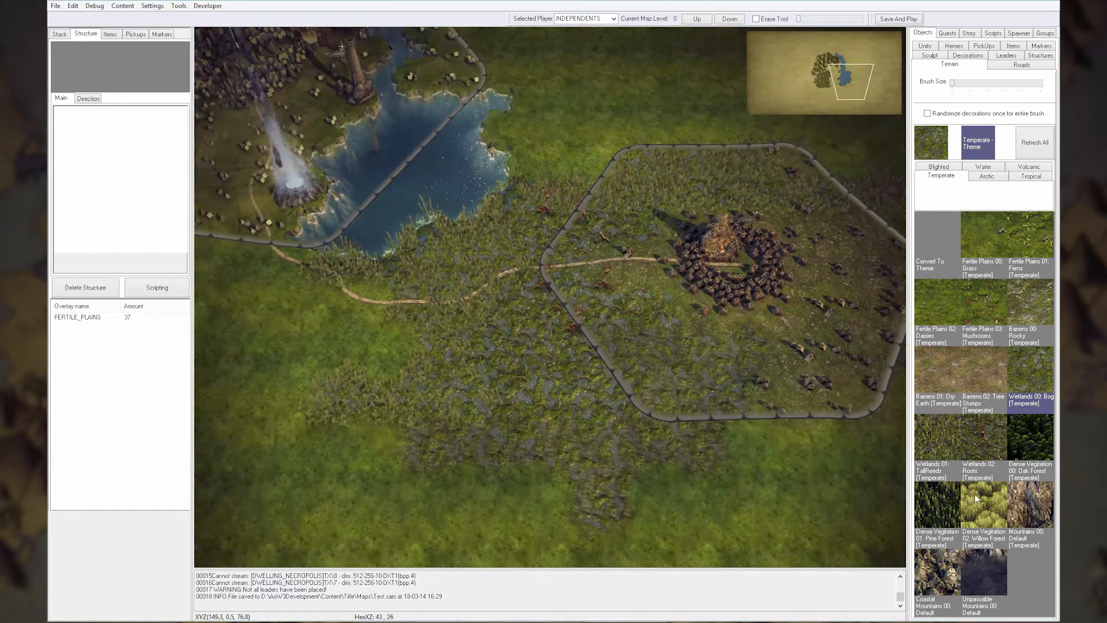
Scatter Dense Vegetation 02: Willow Forest clumps around the southern and western wetland edges and on the lake's eastern shore
left_click(975, 496)
left_click(495, 461)
left_click(389, 507)
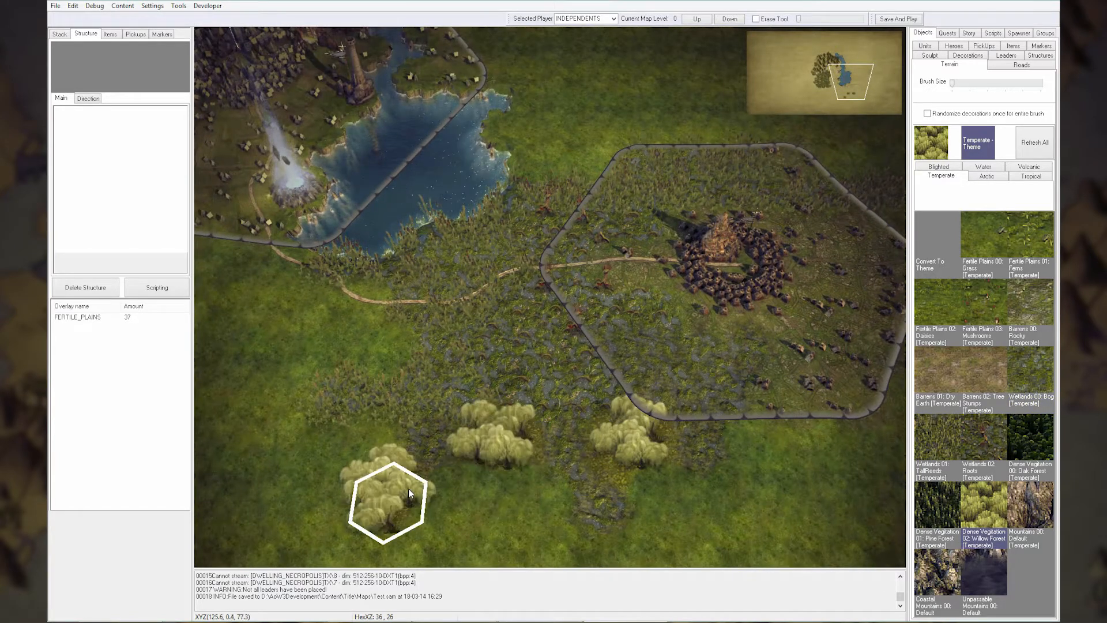
left_click(381, 348)
left_click(546, 157)
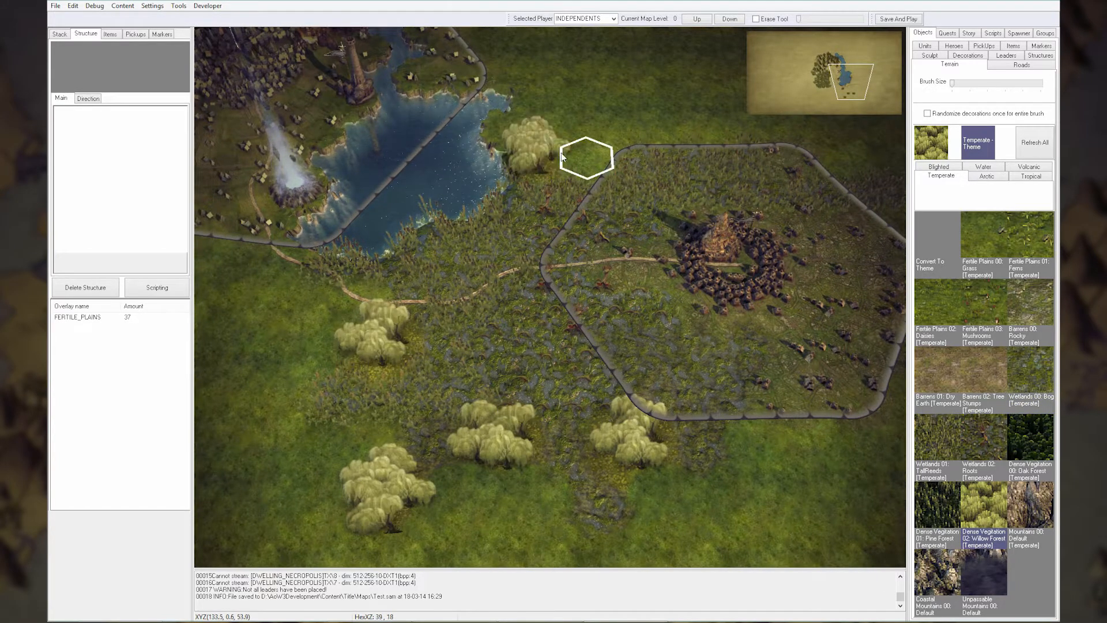
left_click(266, 319)
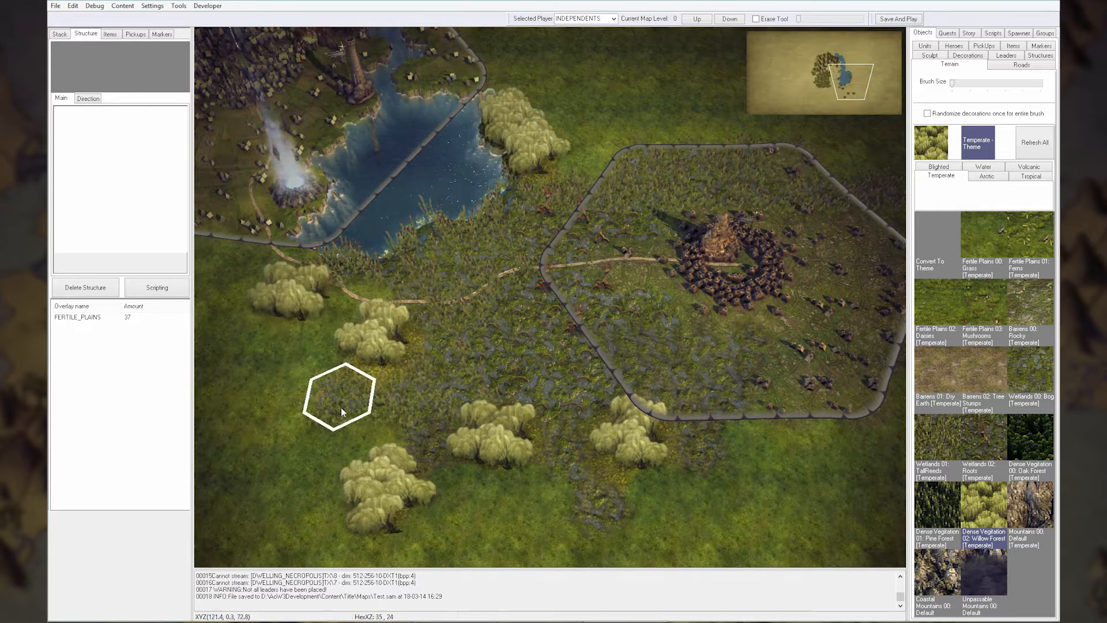
left_click(302, 385)
key("Up")
key("Right")
key("Right")
key("Left")
key("Left")
key("Right")
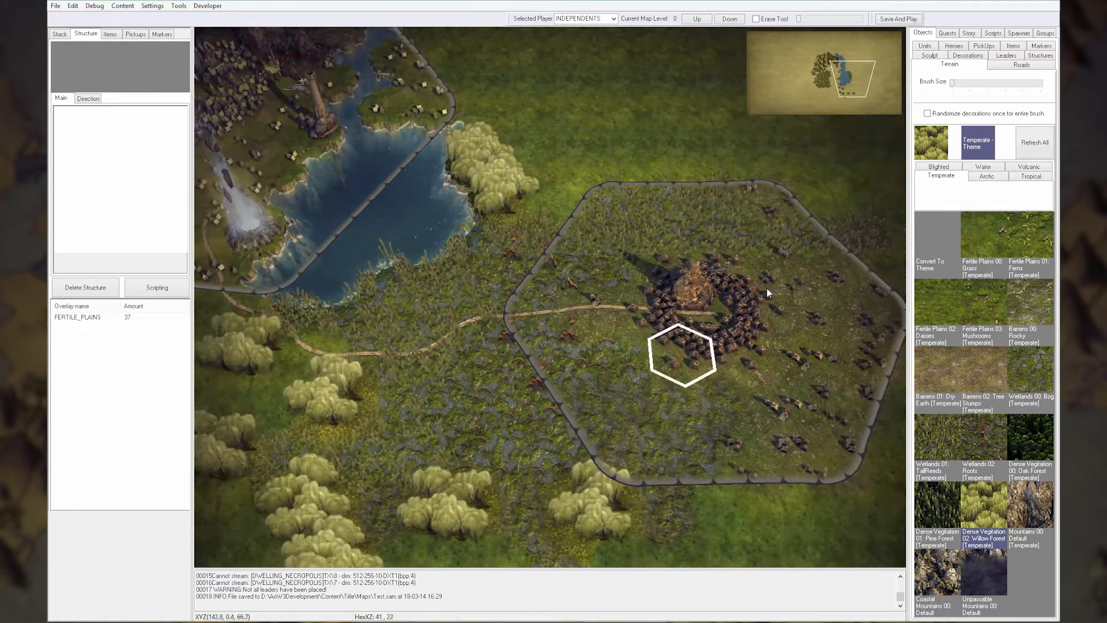
key("Left")
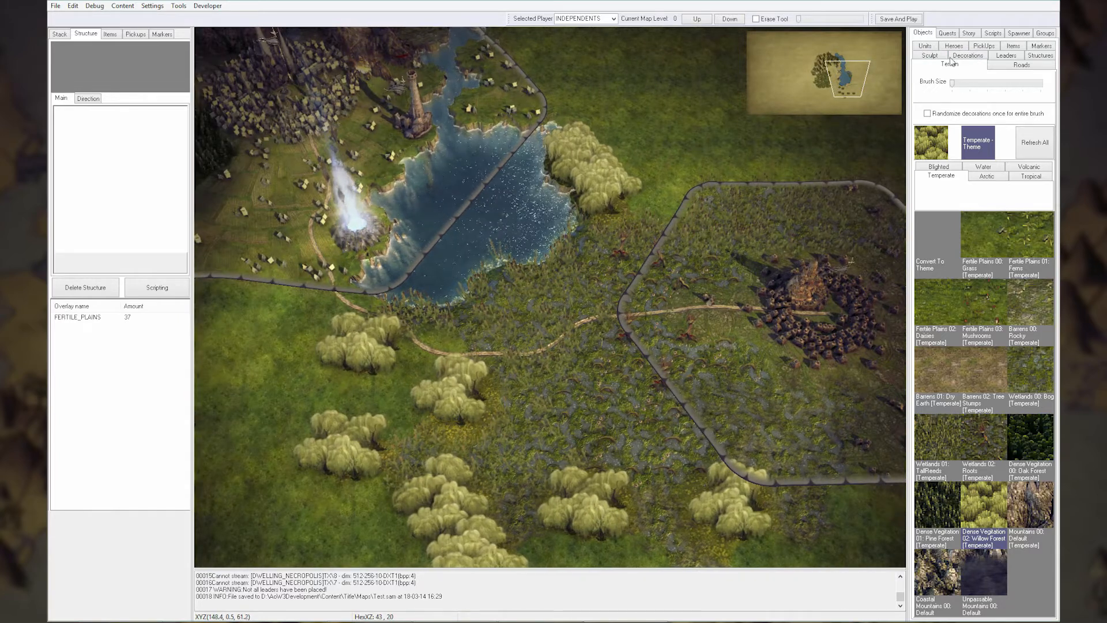
Place one Obsidian Dragon unit on the wetlands between the lake's southeastern shore and the road
left_click(925, 46)
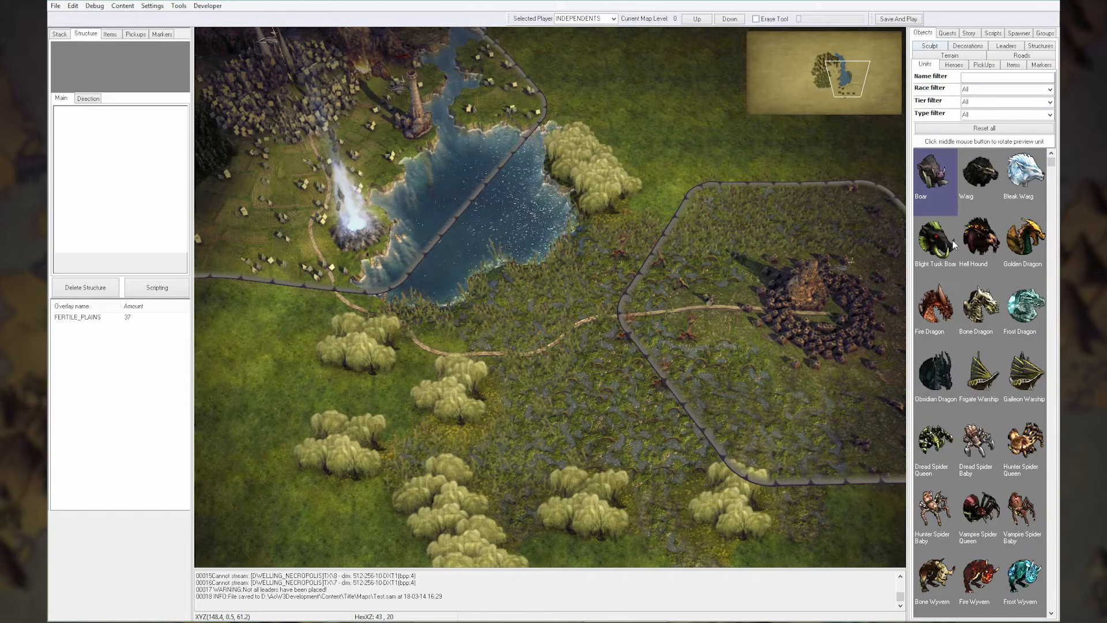
left_click(944, 370)
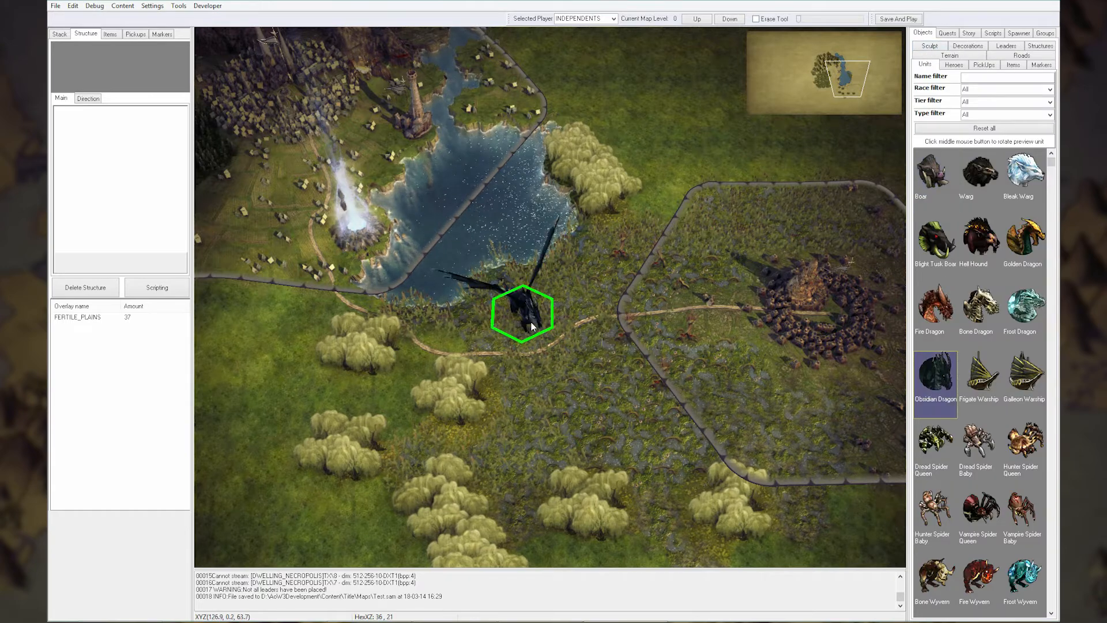
left_click(531, 324)
scroll(571, 369, "up", 5)
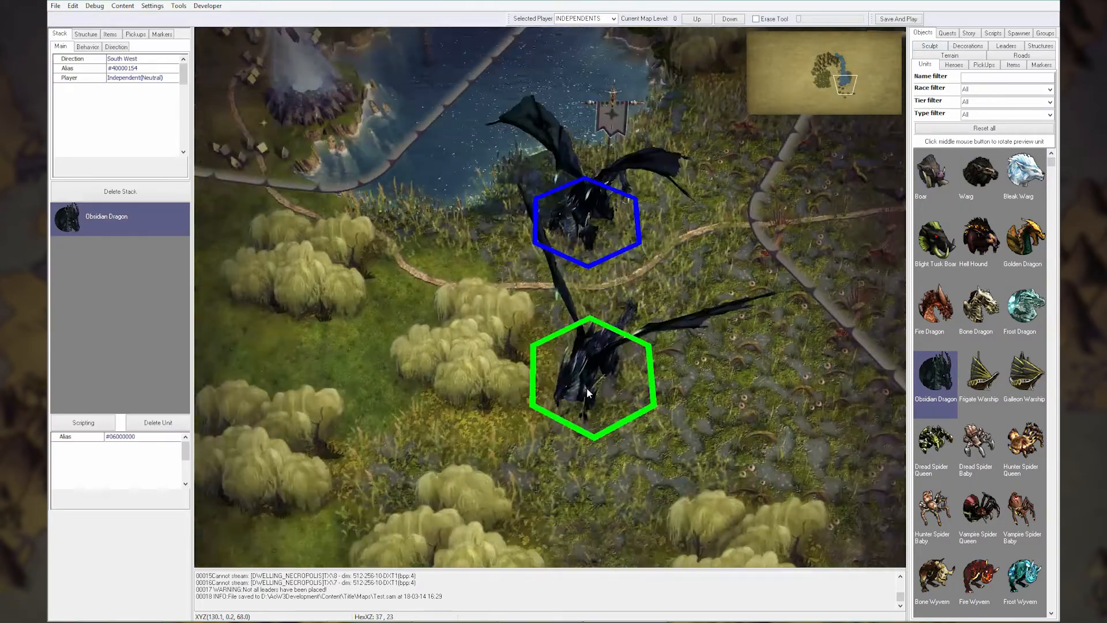
scroll(587, 392, "up", 2)
scroll(587, 392, "down", 1)
right_click(643, 432)
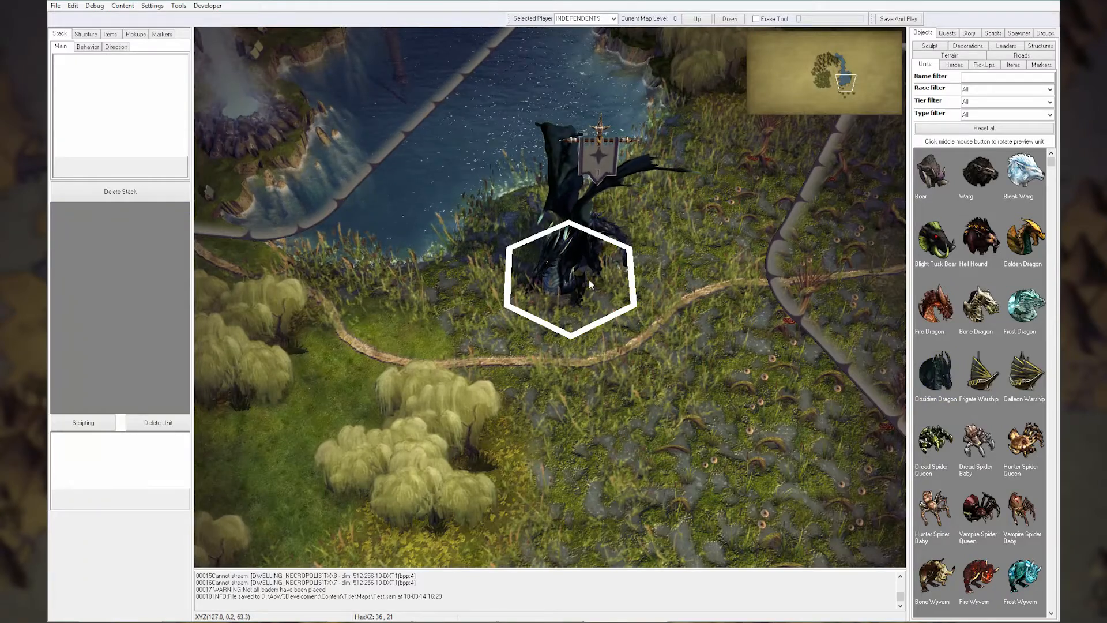
left_click(589, 283)
scroll(538, 330, "down", 2)
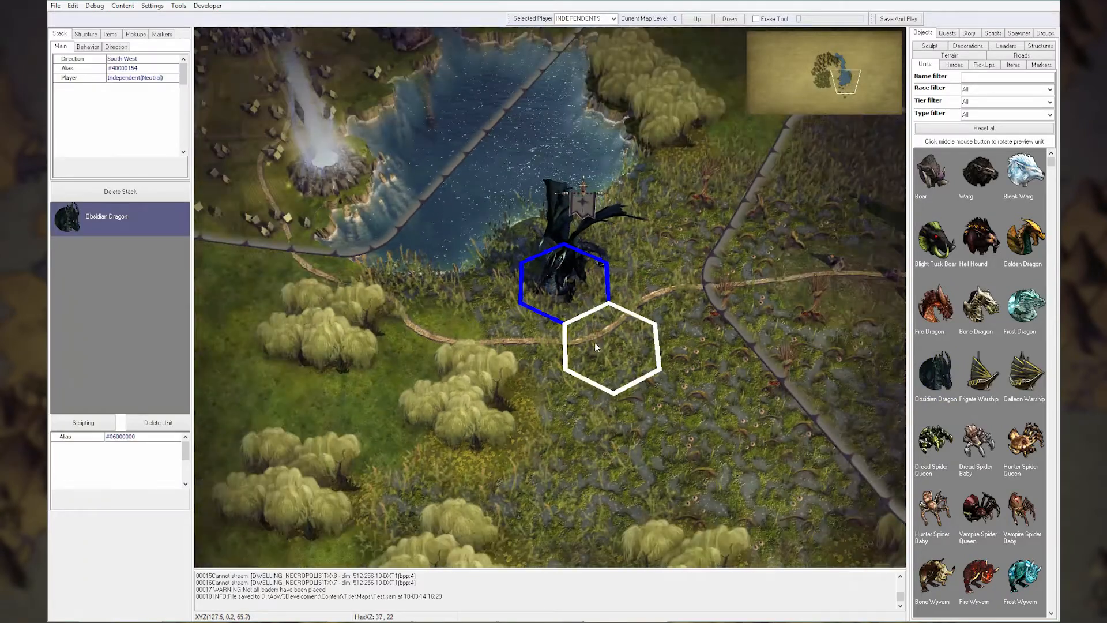
scroll(594, 344, "down", 1)
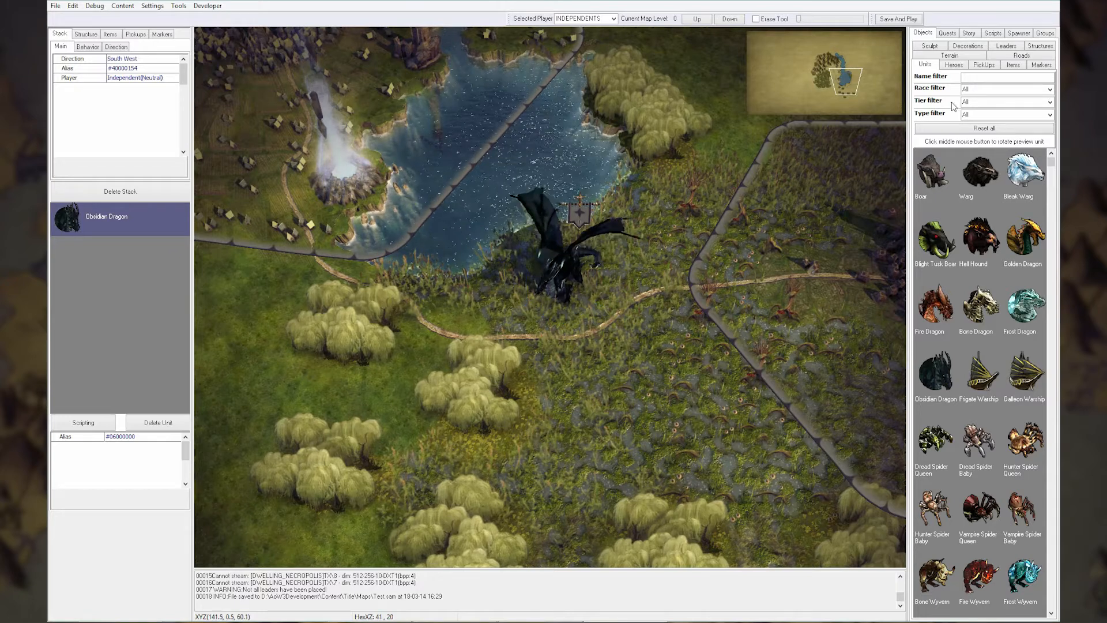
Place a Gold stash pickup on the lakeshore just northeast of the dragon, deleting the extra stash northwest of it
left_click(983, 66)
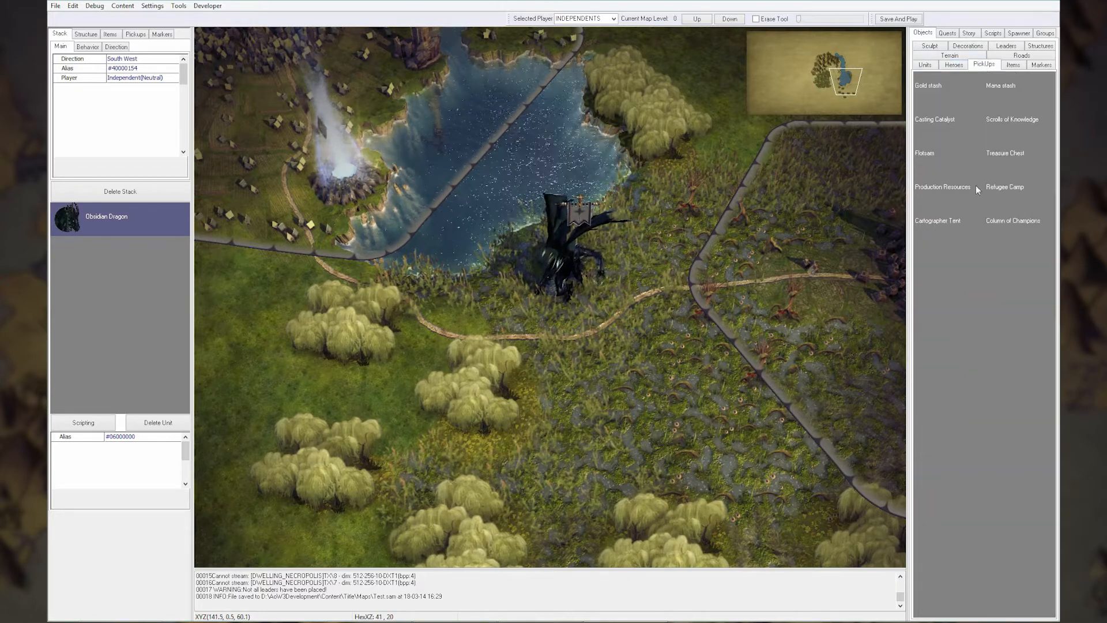
left_click(935, 84)
left_click(614, 251)
left_click(525, 234)
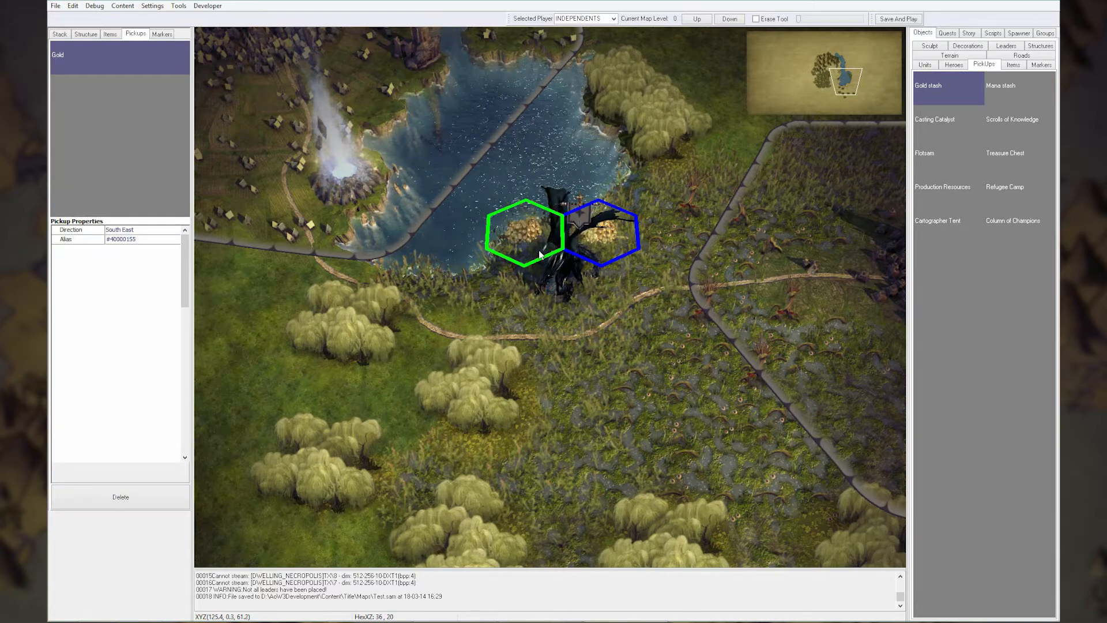
left_click(135, 504)
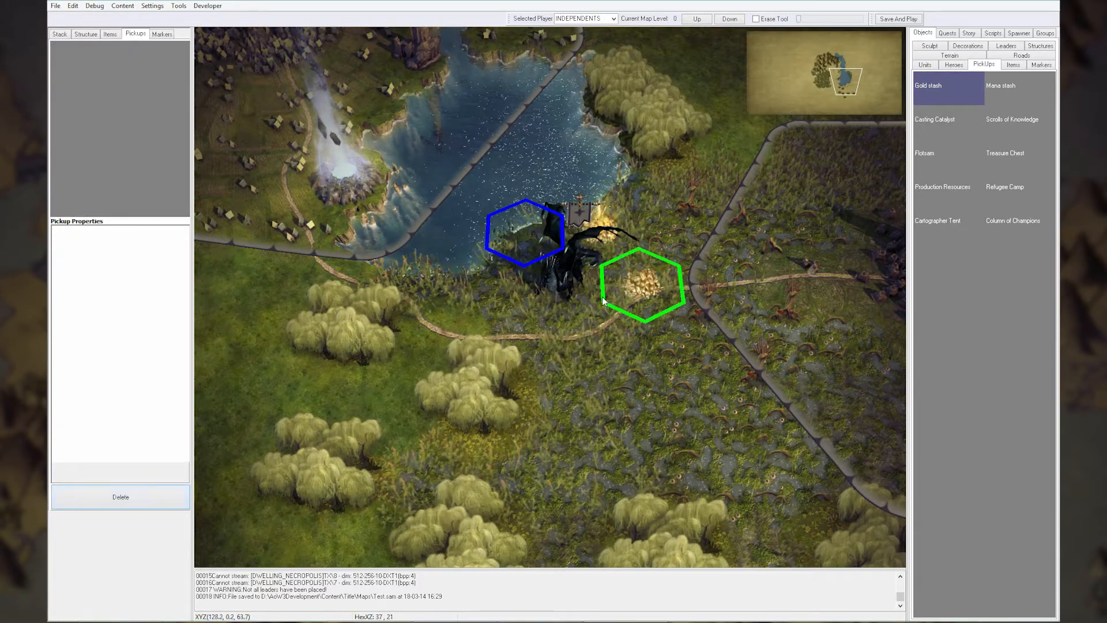
right_click(606, 384)
Look over the goblin village, the surrounding wetlands and the lake up to the High Elf city
key("Right")
key("Left")
scroll(603, 378, "down", 1)
key("Right")
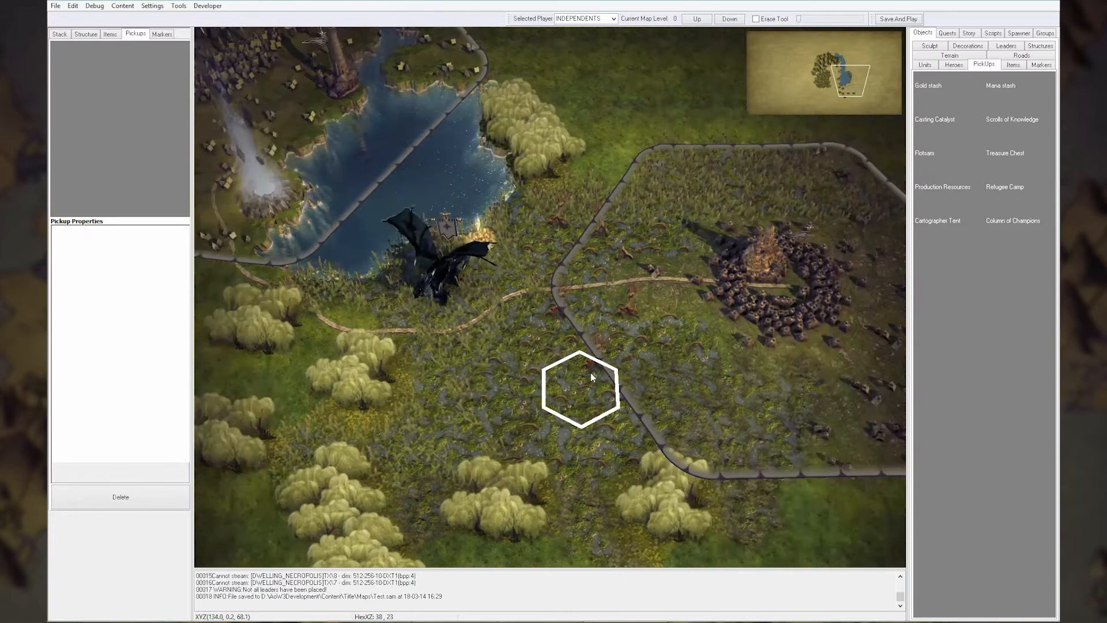
scroll(597, 376, "down", 2)
key("Right")
key("Left")
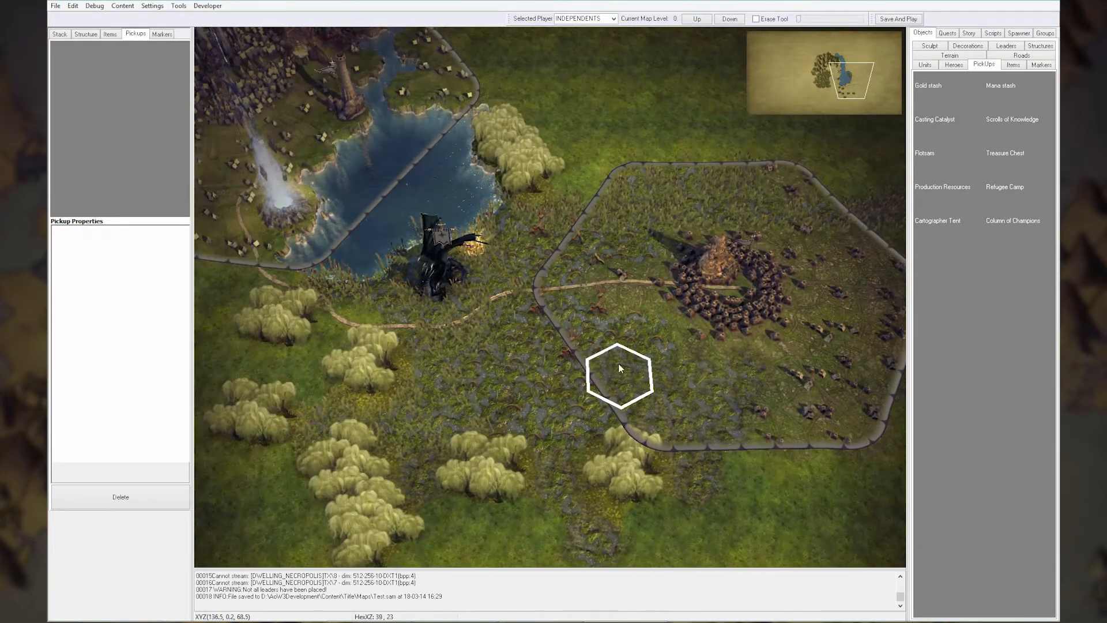
middle_click_drag(247, 156, 392, 245)
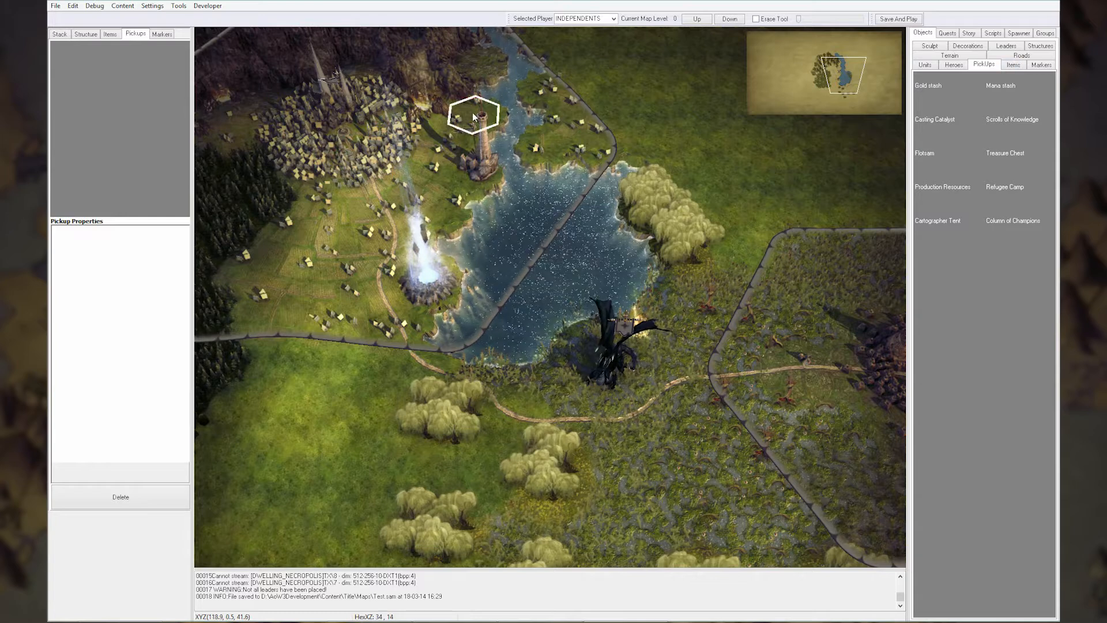
Place the leader Fai Dural Dzirkon in the High Elf city
key("Left")
middle_click_drag(814, 359, 672, 301)
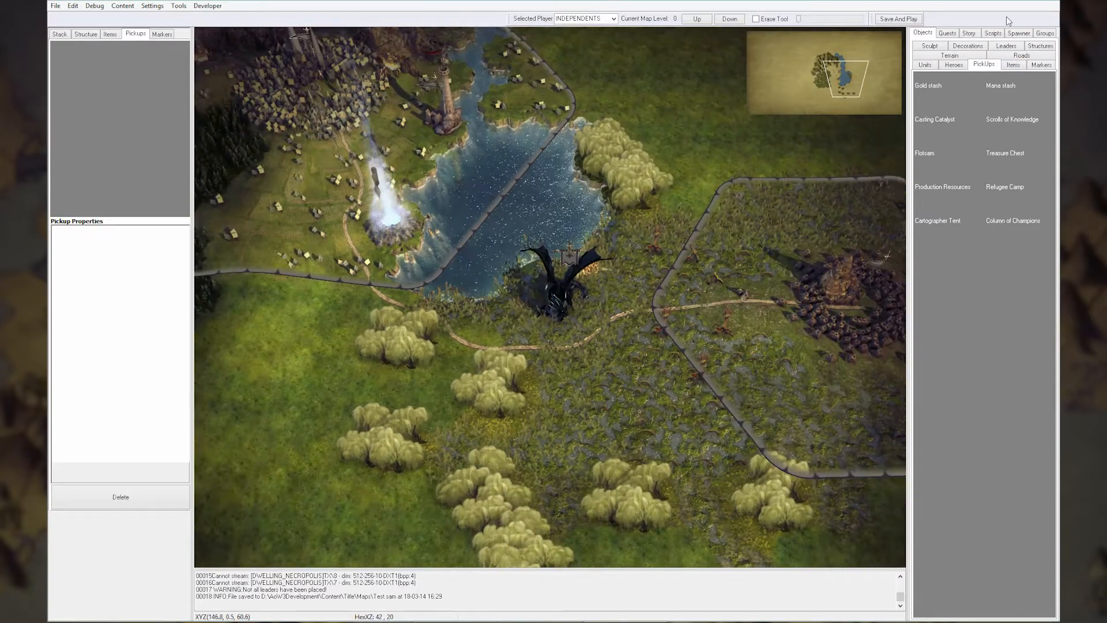
left_click(1006, 45)
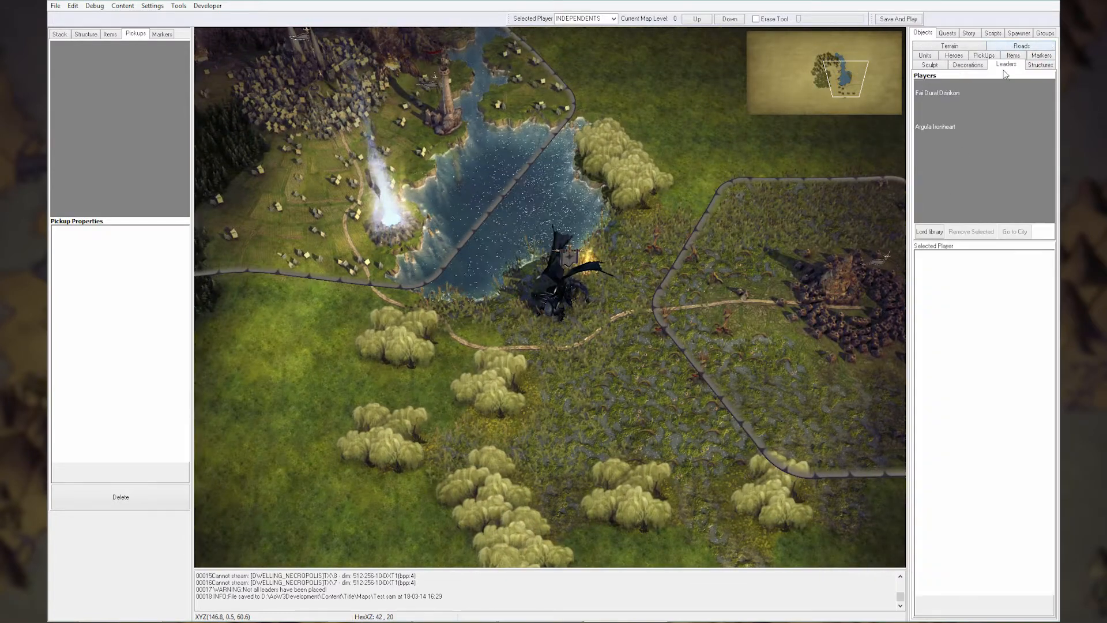
left_click(944, 110)
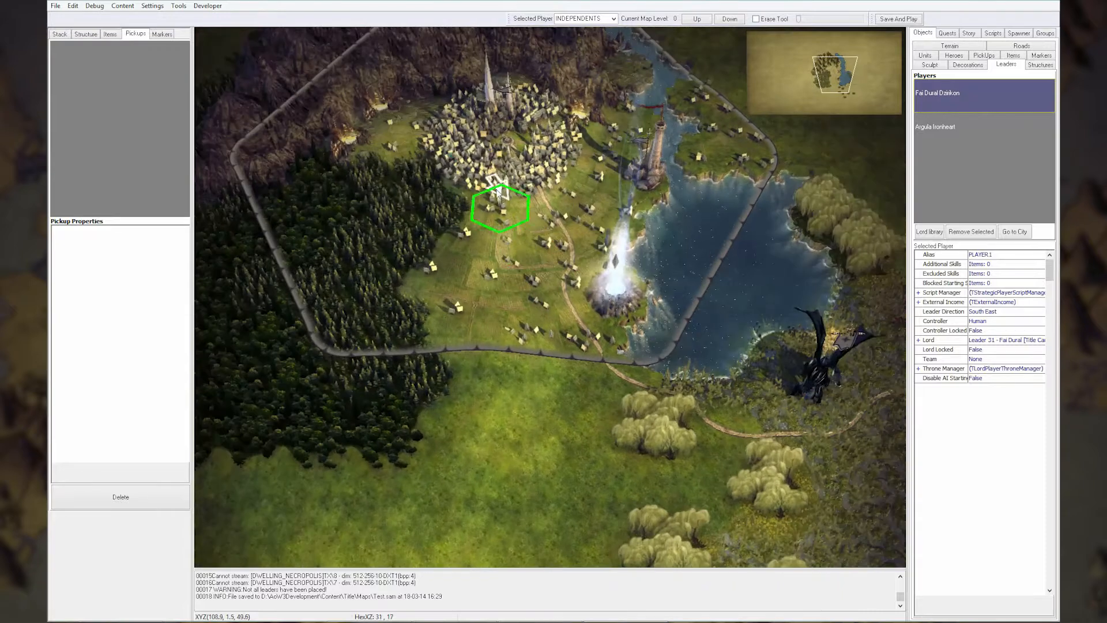
left_click(473, 160)
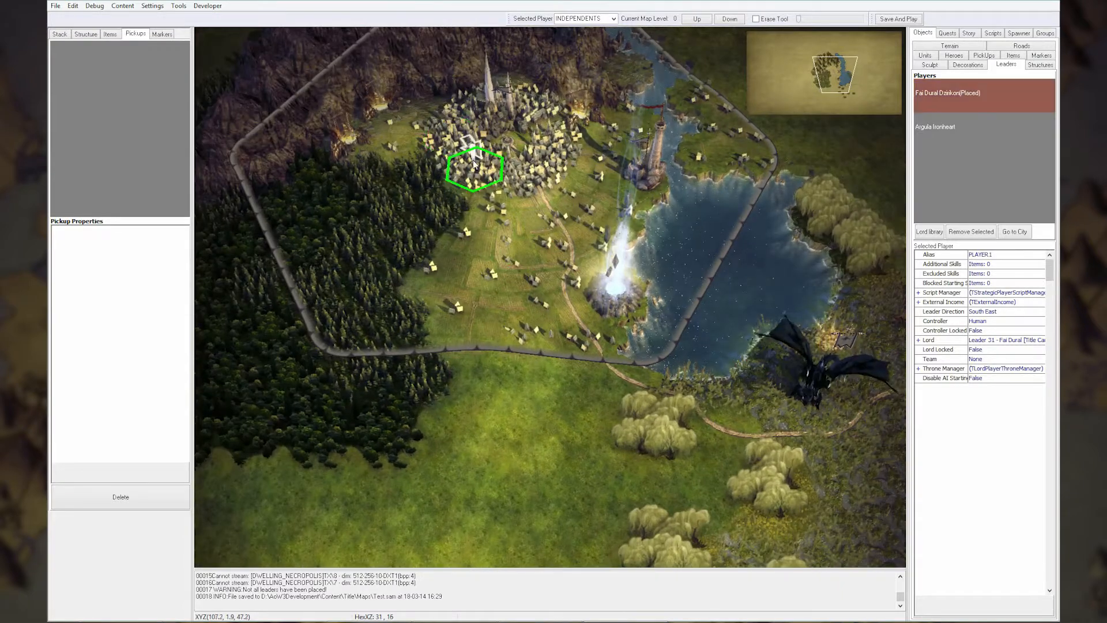
Assign ownership of the High Elf city to PLAYER1
left_click(518, 134)
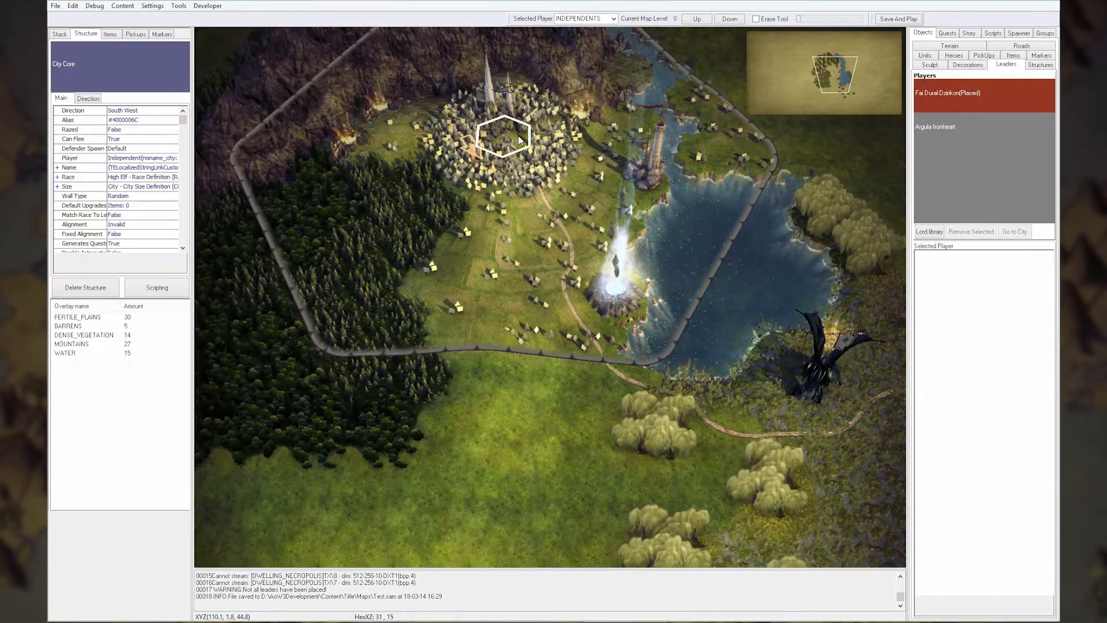
left_click(141, 157)
left_click(173, 158)
left_click(121, 175)
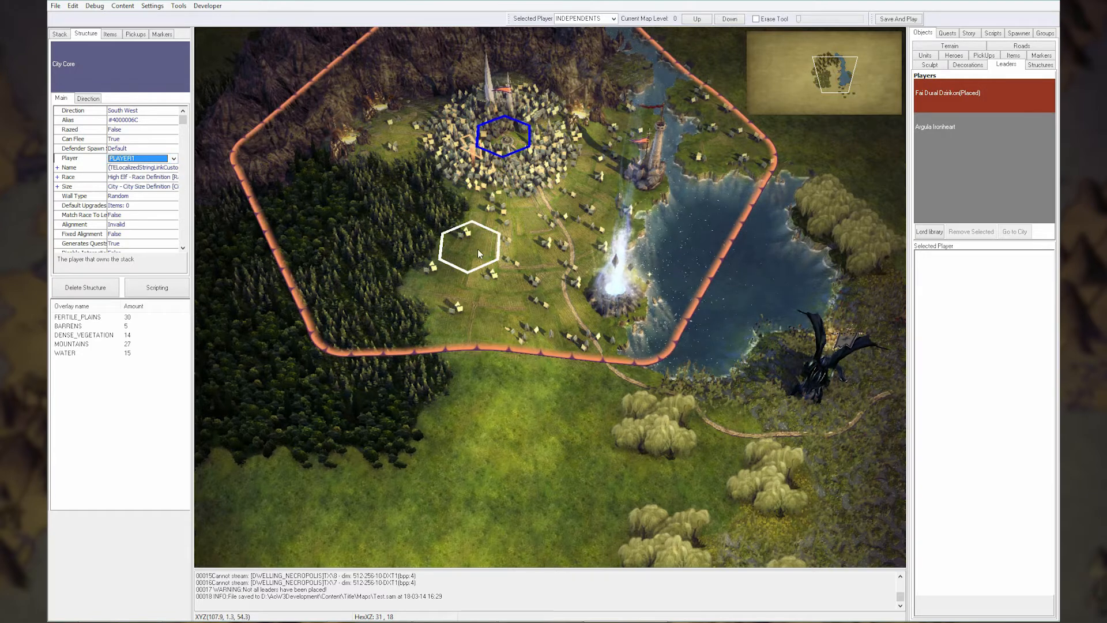
Assign ownership of the goblin village in the wetlands to PLAYER2
key("Right")
key("Down")
left_click(741, 253)
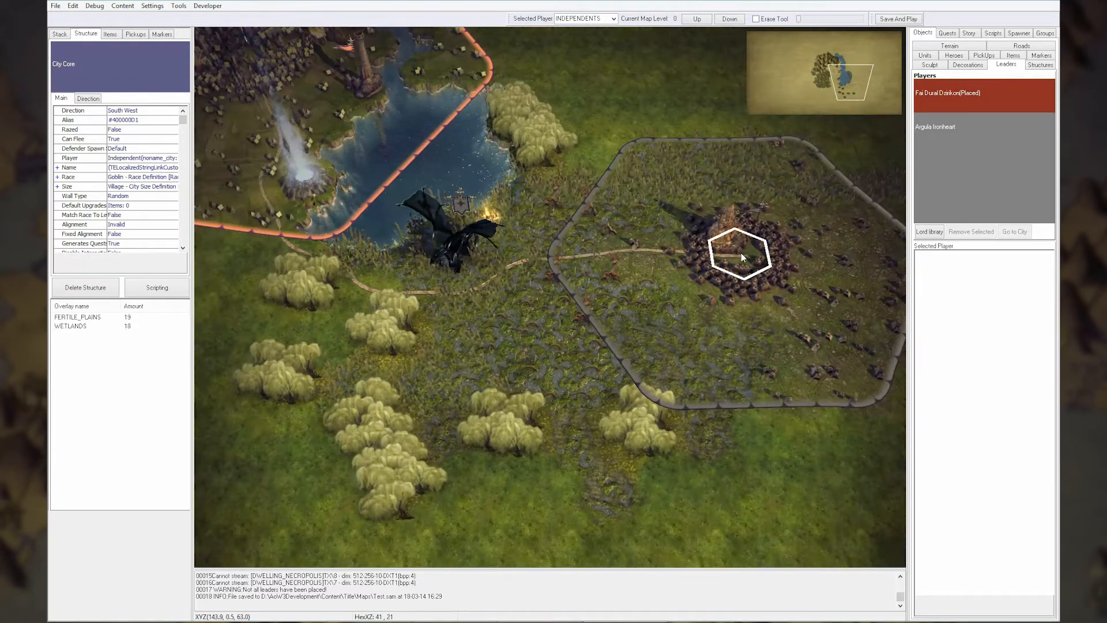
left_click(149, 161)
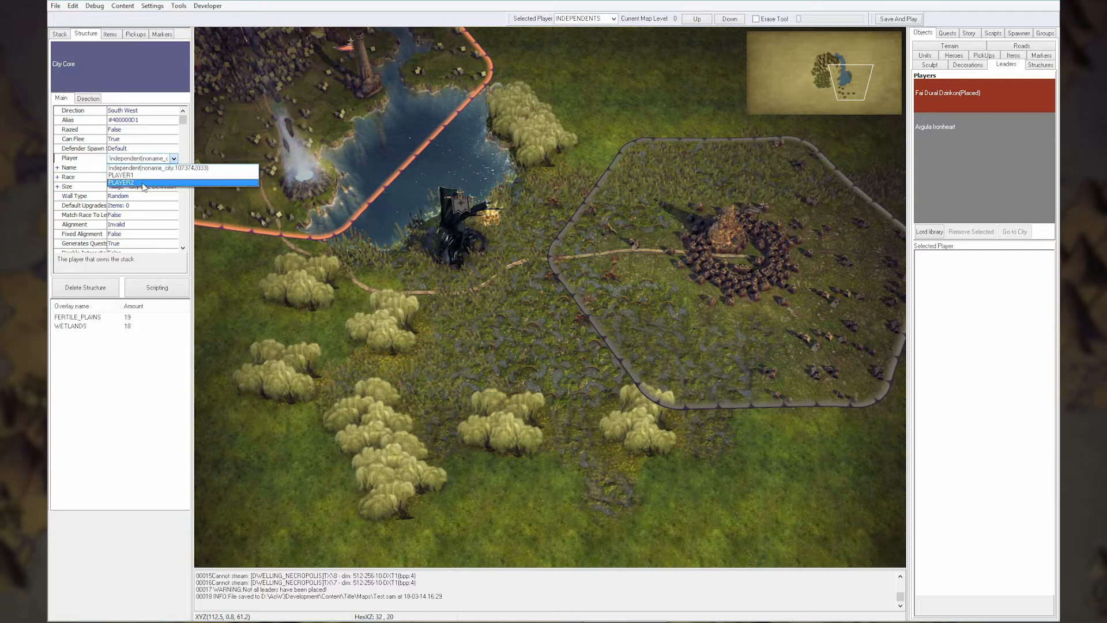
left_click(143, 184)
left_click(710, 363)
Place the second leader, Argula Ironheart, in the goblin village
left_click(944, 138)
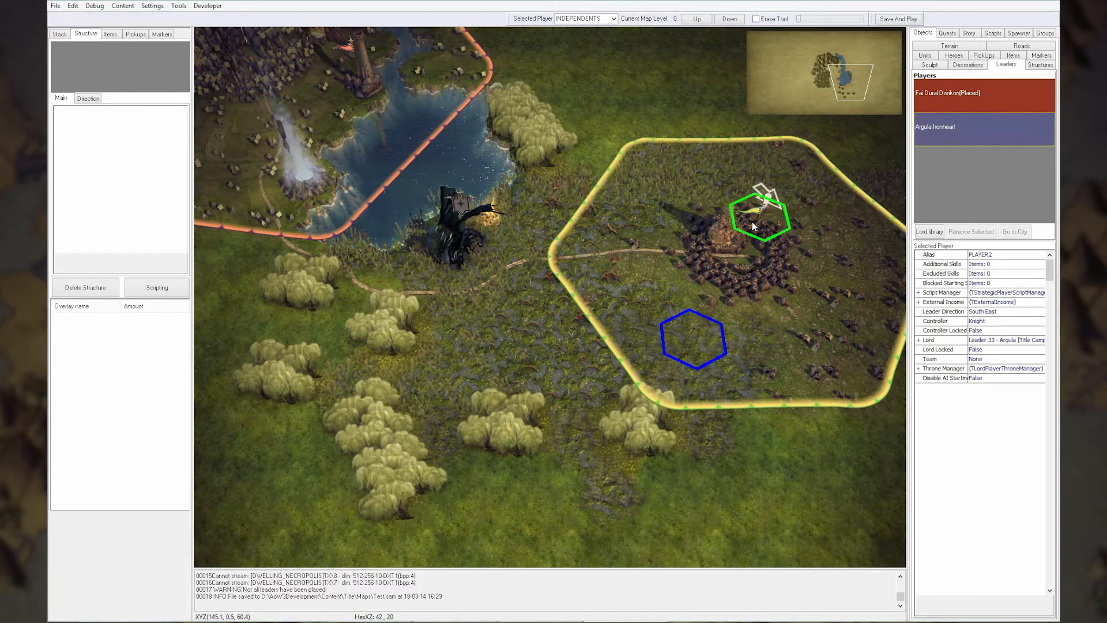
left_click(738, 239)
scroll(772, 337, "up", 2)
key("Left")
key("Right")
Filter the units by "gobli" and place a stack of four Goblin Marauders in the goblin village and a stack of two at its western edge
left_click(925, 55)
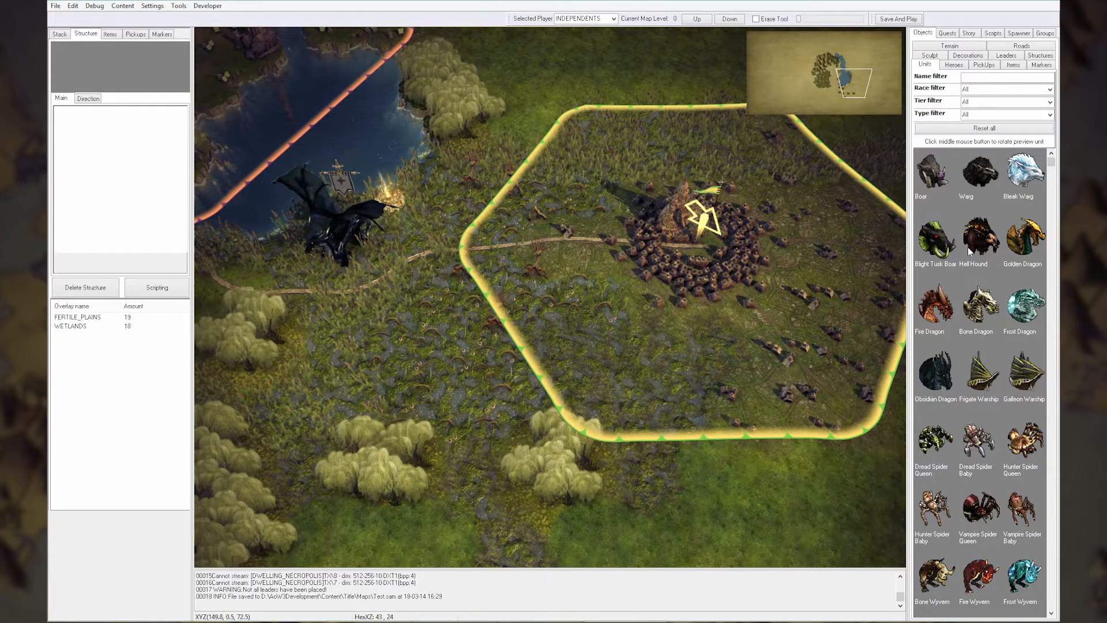
type("gobli")
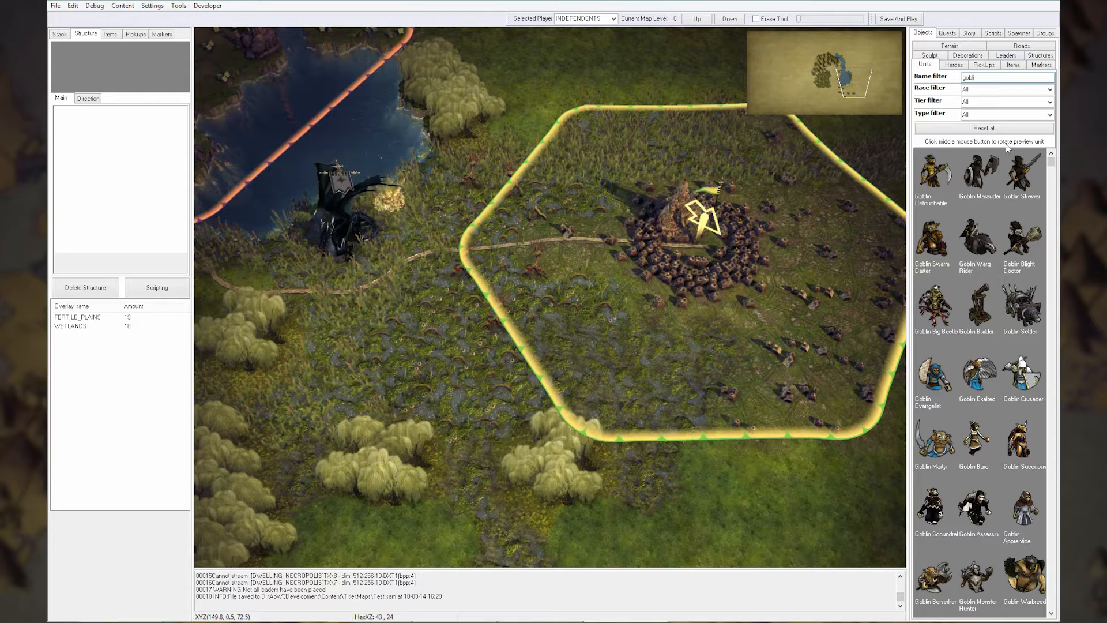
left_click(977, 189)
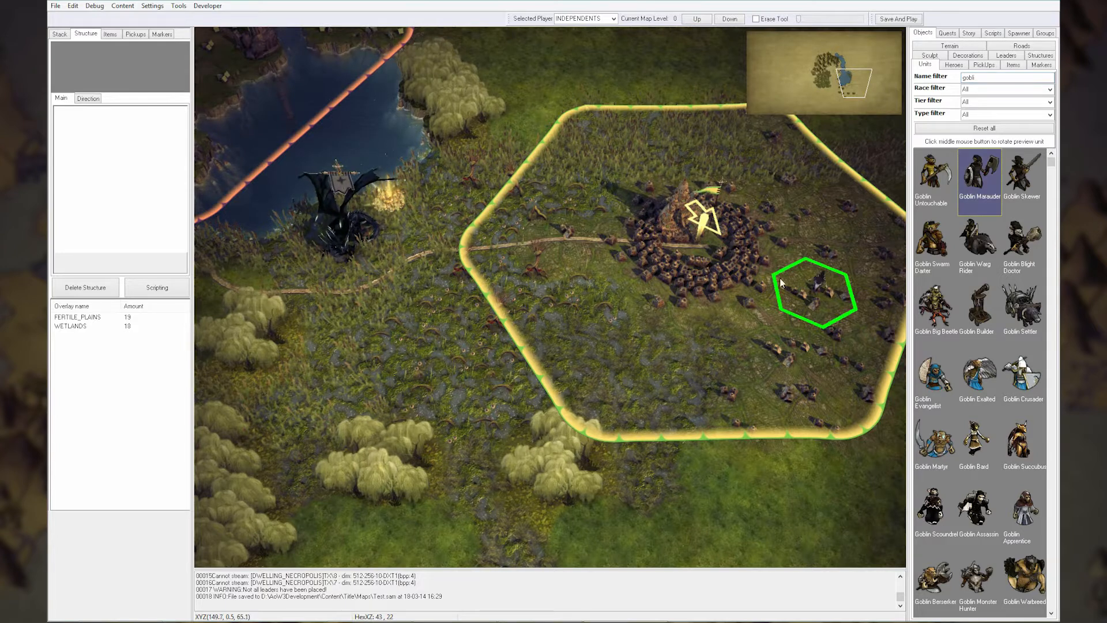
left_click(671, 278)
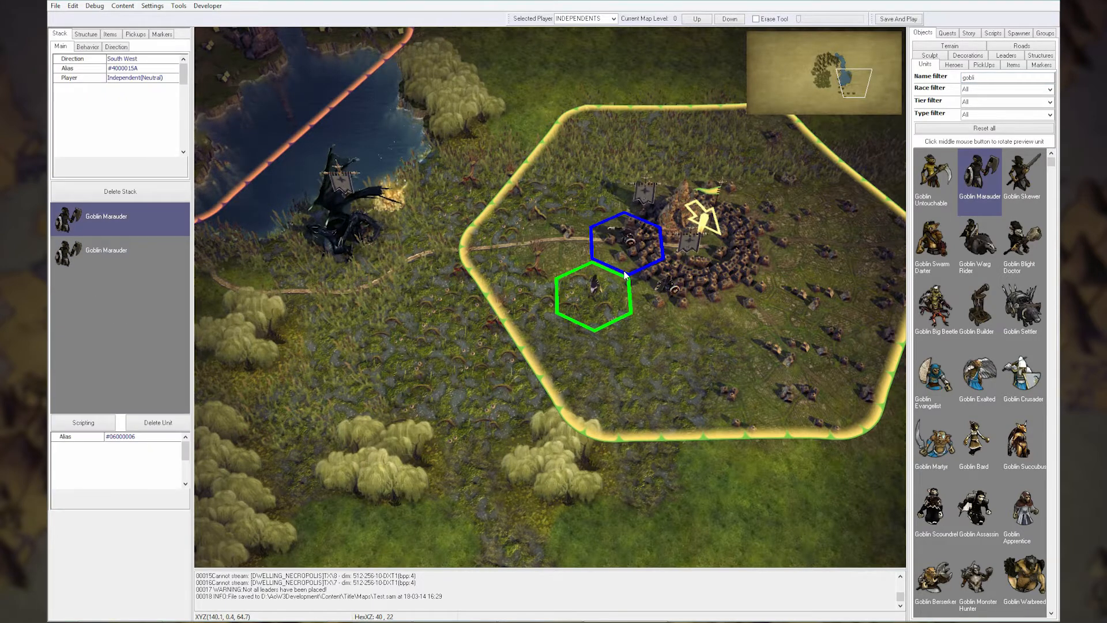
right_click(629, 276)
Assign both Goblin Marauder stacks at the goblin village to PLAYER2
left_click(670, 281)
left_click(149, 78)
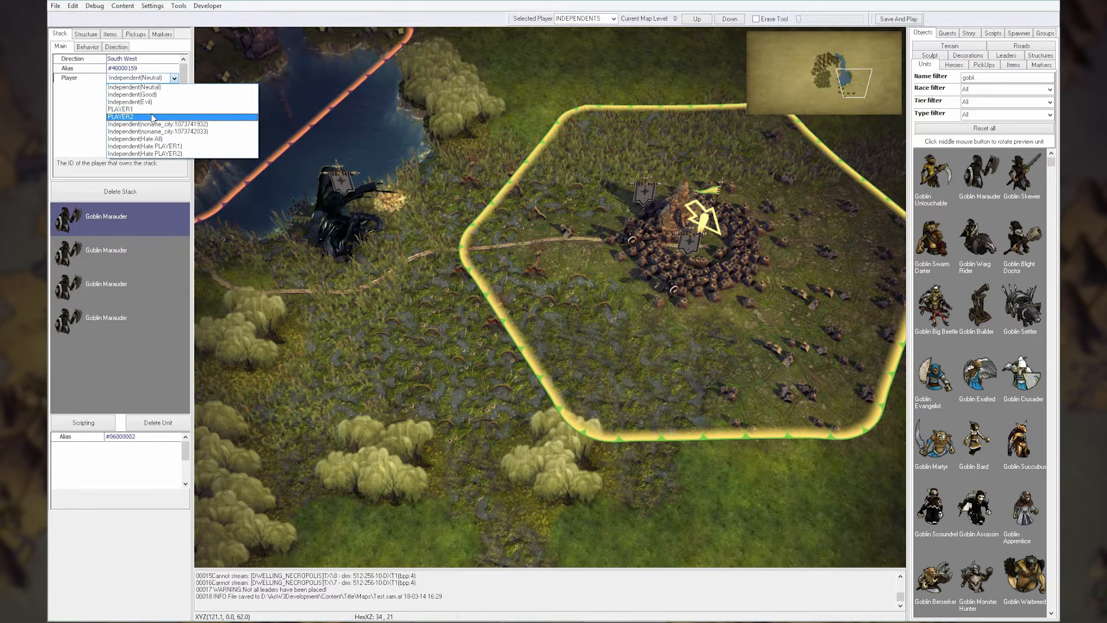
left_click(153, 117)
left_click(617, 248)
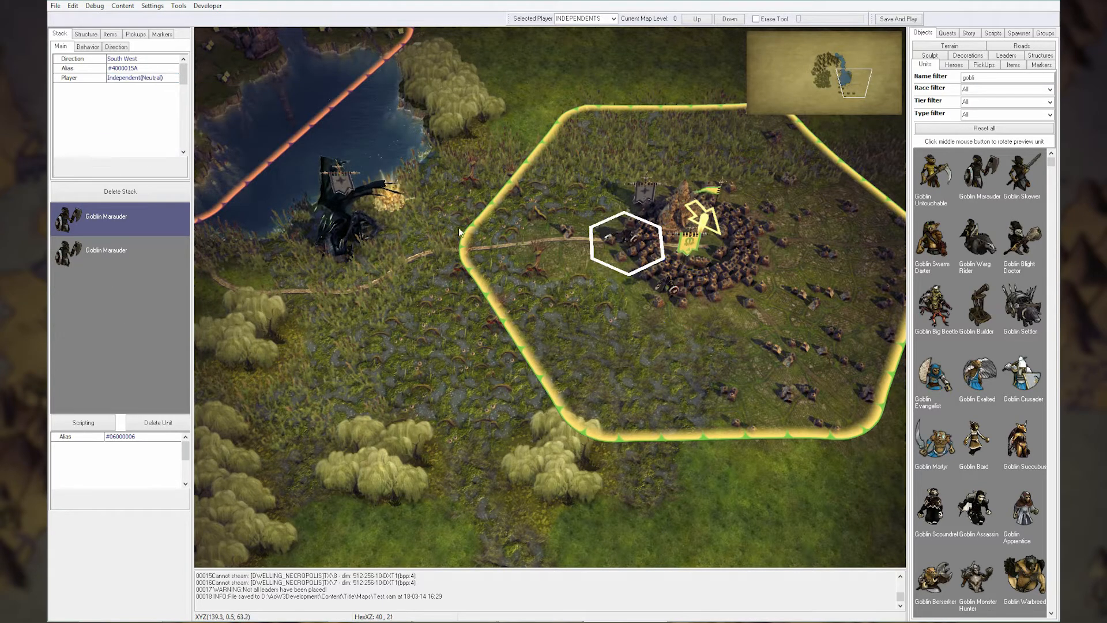
left_click(133, 79)
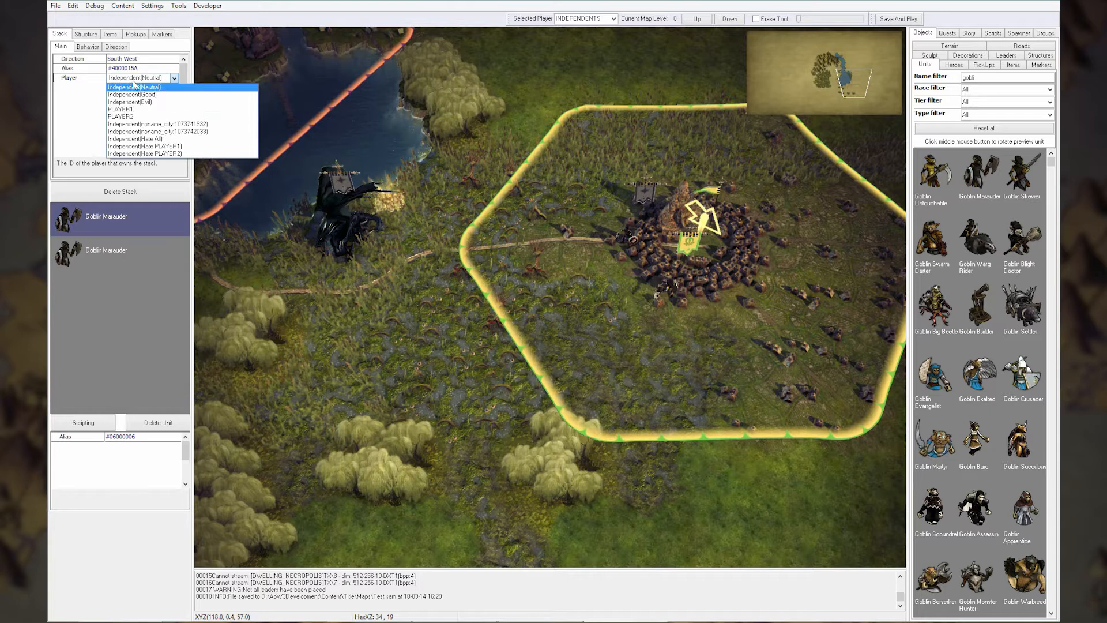
left_click(144, 116)
left_click(586, 324)
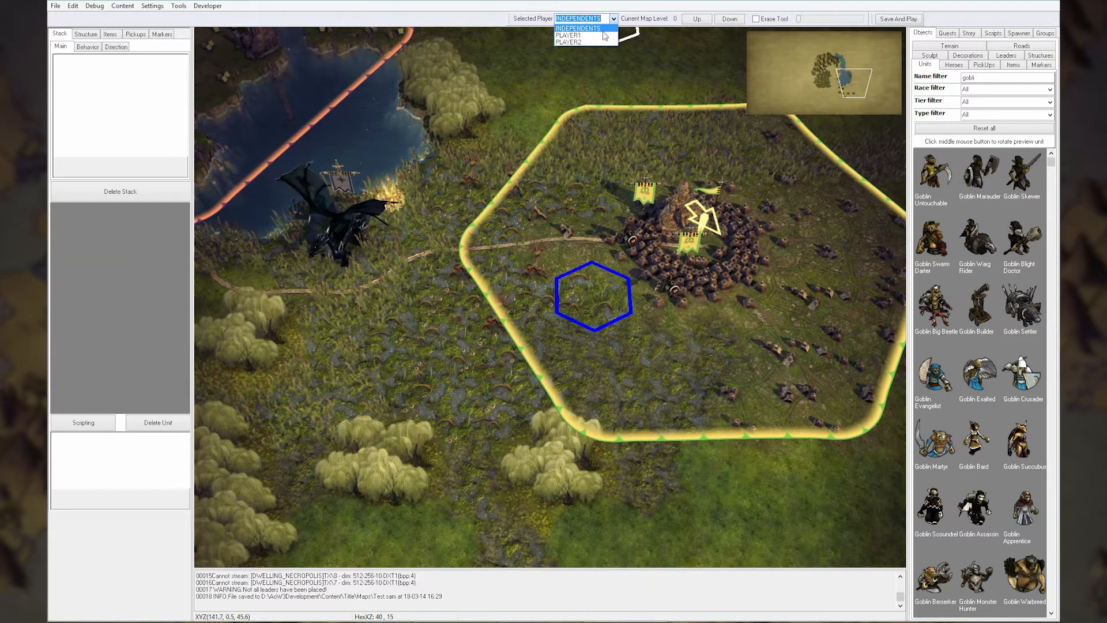
With PLAYER1 as the selected player, filter the units by "elf" and place two High Elf Longbowman units at the forest edge southwest of the city
left_click(598, 36)
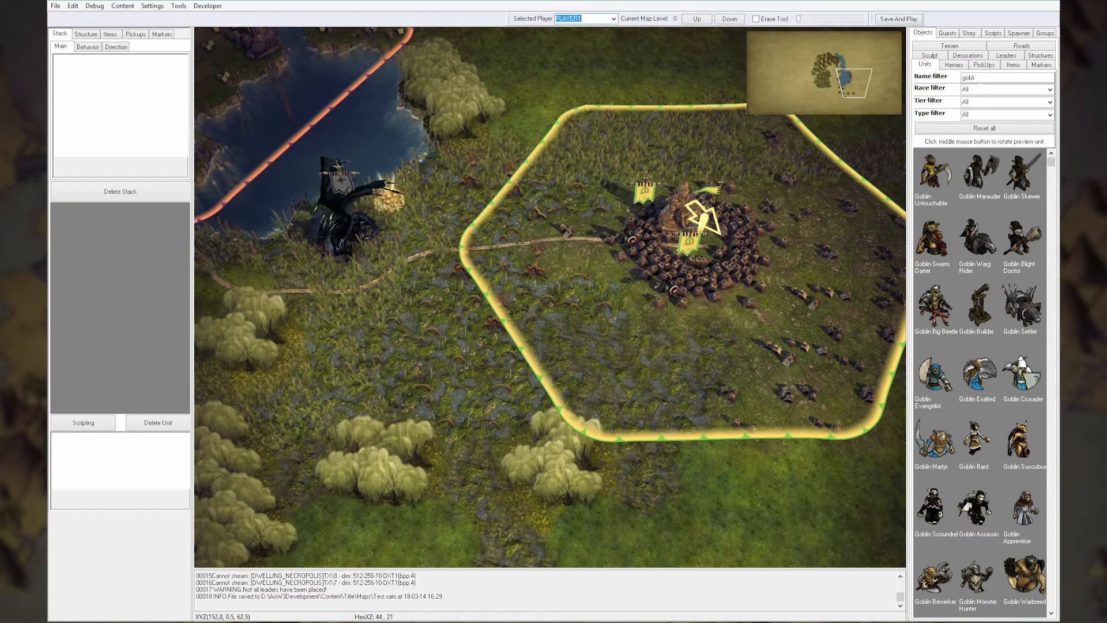
type("elv")
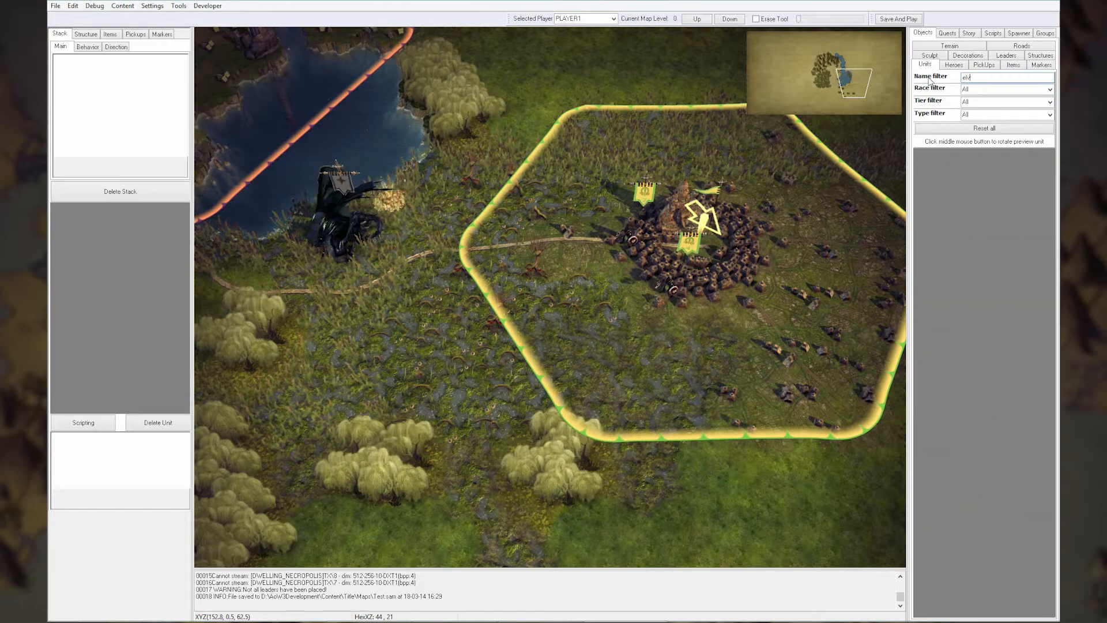
key("BackSpace")
type("f")
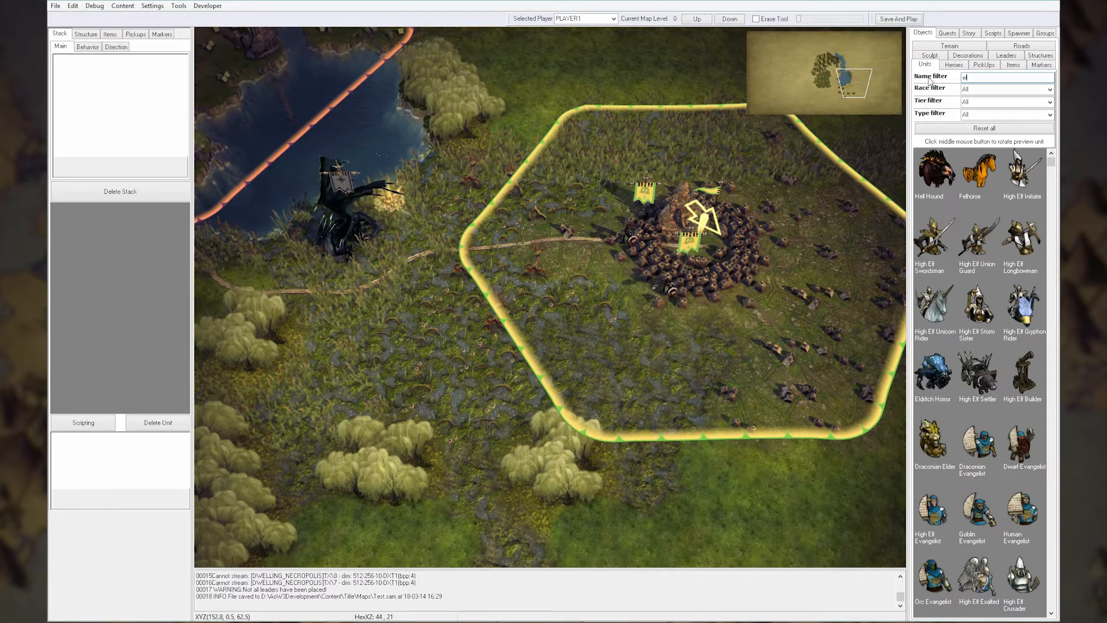
left_click(935, 242)
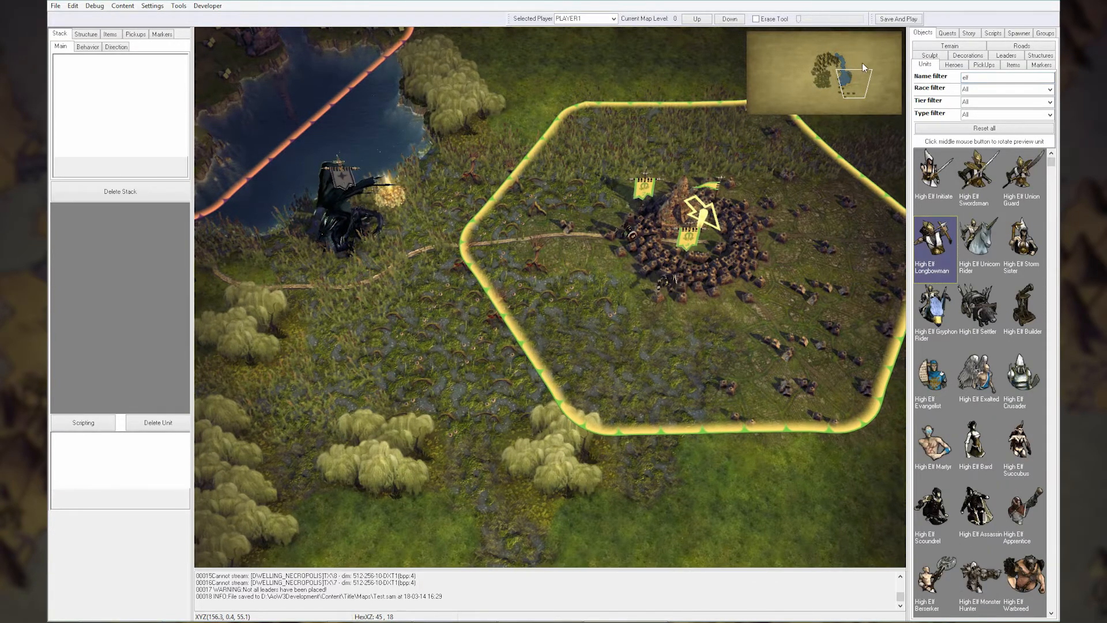
left_click(835, 78)
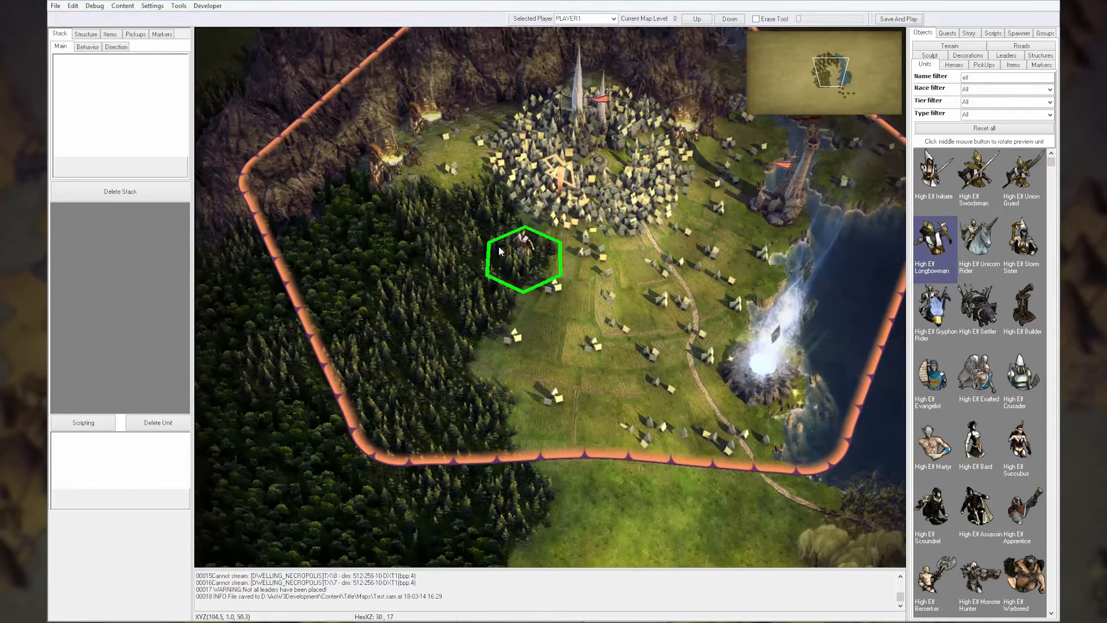
left_click(522, 256)
left_click(492, 302)
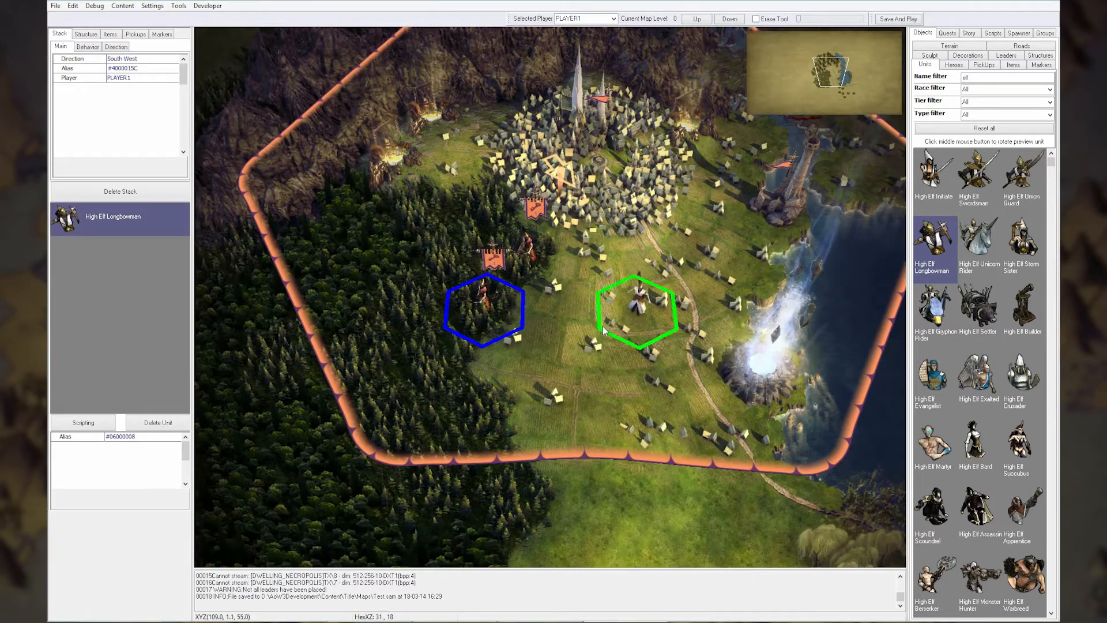
Place a High Elf Gryphon Rider between the city and the magical fountain, and a High Elf Unicorn Rider stack in the fields south of the city
left_click(935, 311)
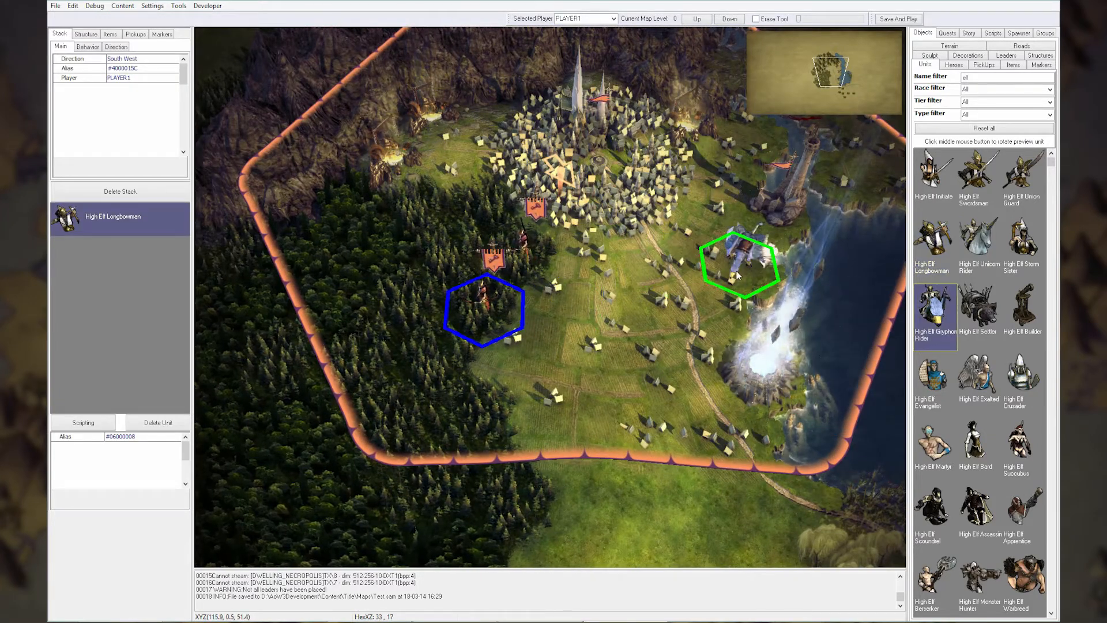
left_click(736, 272)
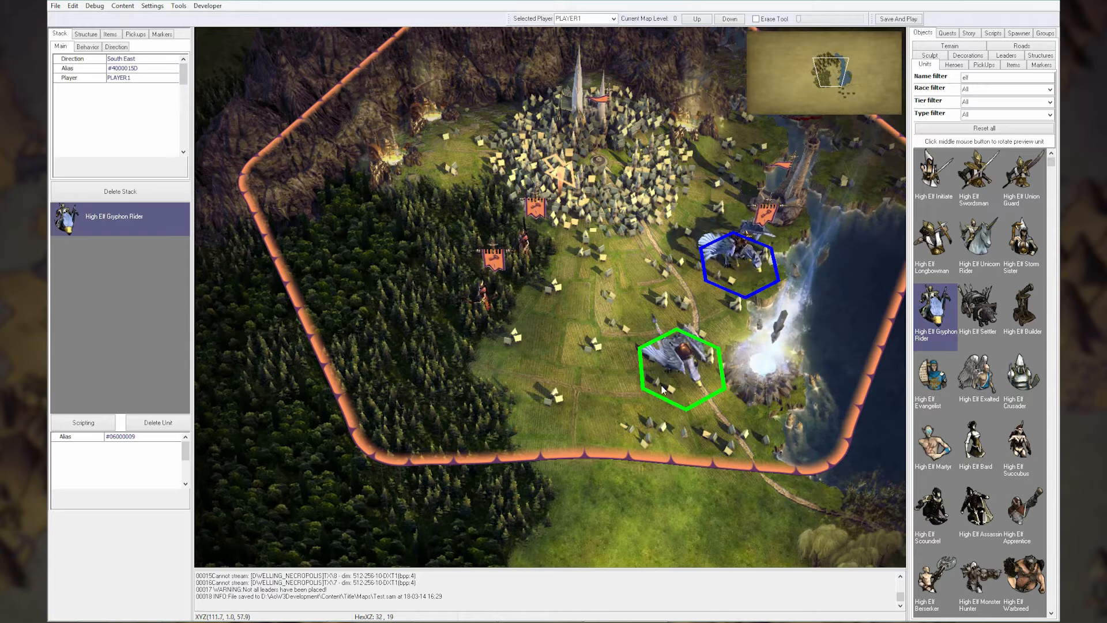
left_click(978, 242)
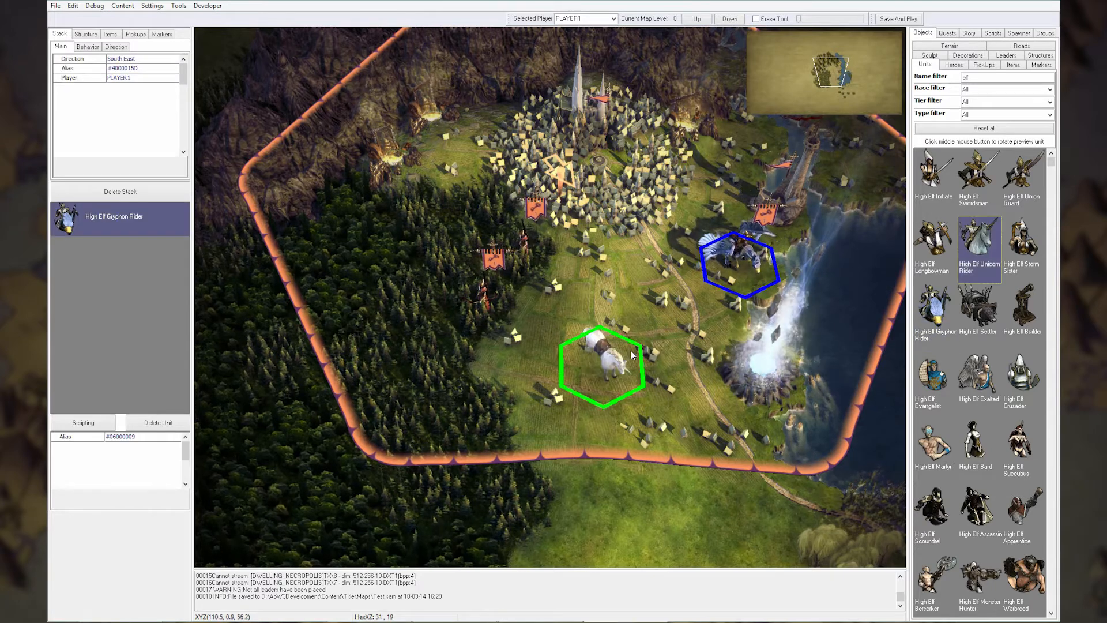
triple_click(630, 351)
right_click(639, 355)
right_click(691, 421)
Look over the placed armies and domain borders between the High Elf city, the dragon's lakeshore and the goblin village
key("Up")
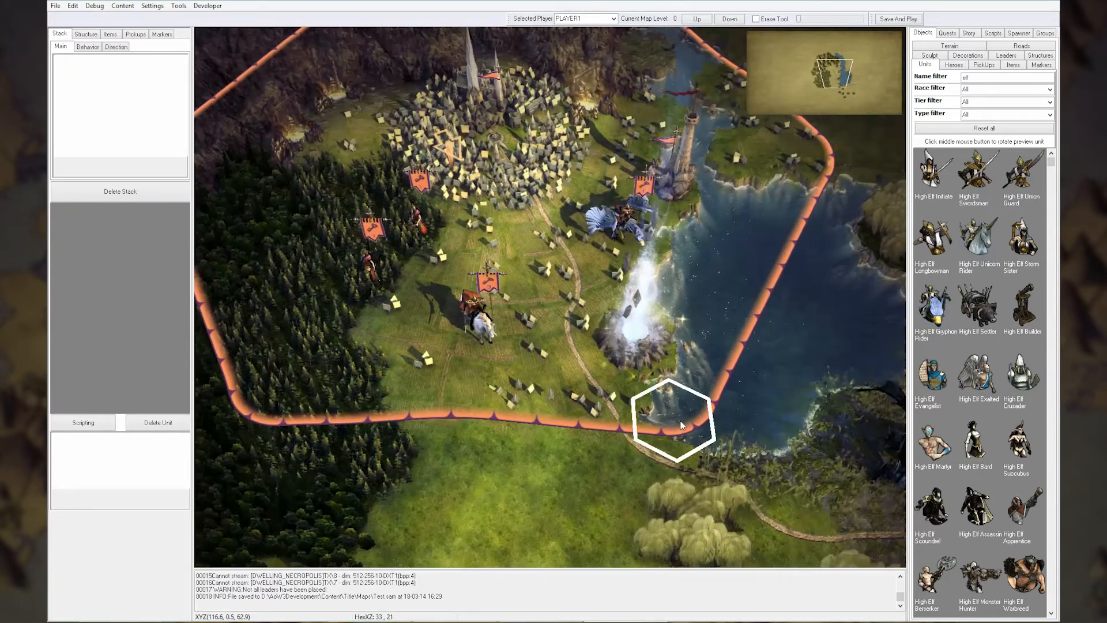
key("Right")
key("Down")
key("Right")
key("Down")
key("Left")
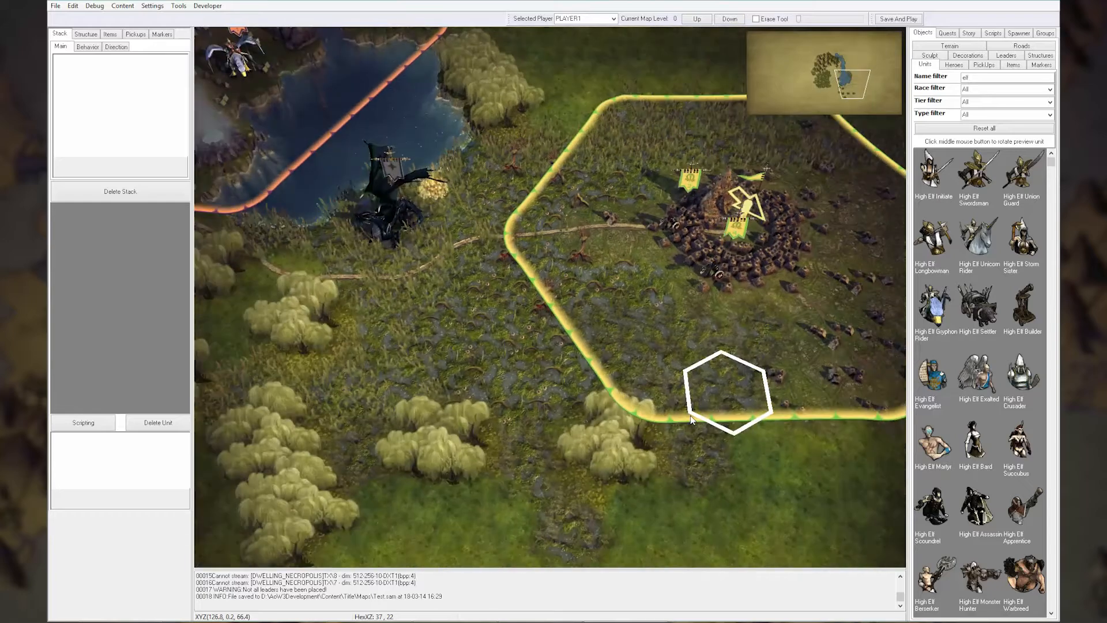
key("Left")
key("Up")
scroll(690, 415, "down", 2)
key("Left")
key("Up")
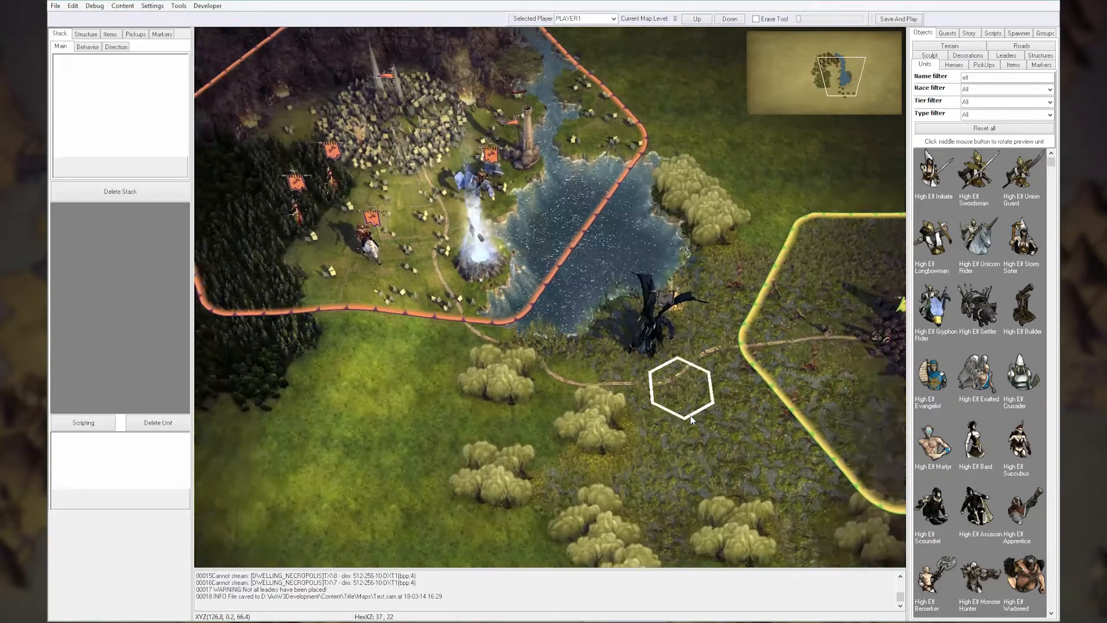
key("Right")
key("Down")
key("Right")
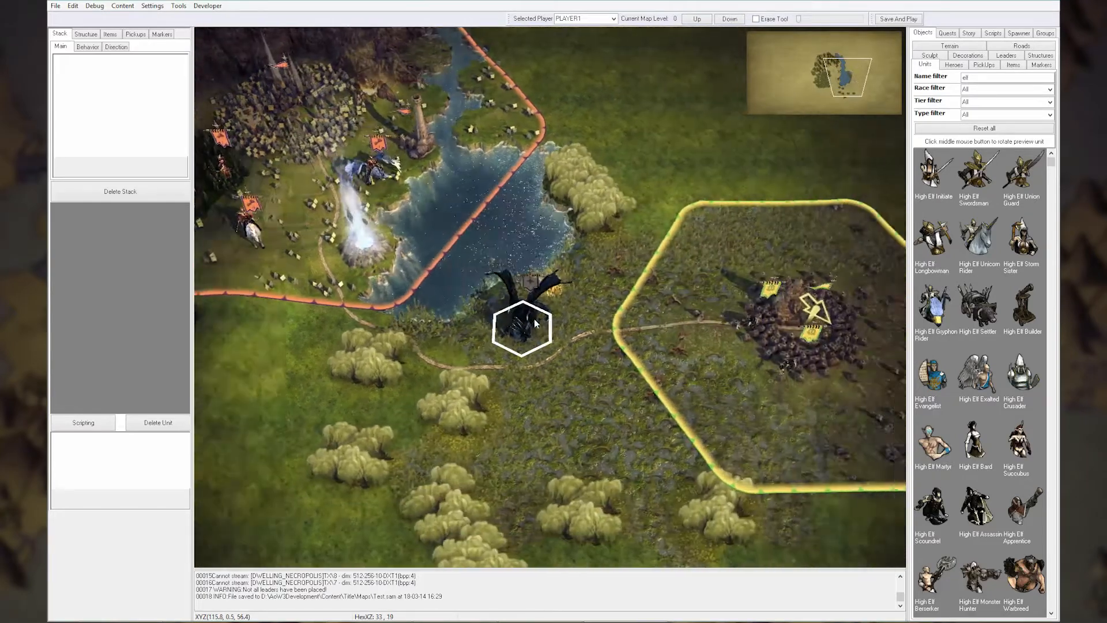
key("Down")
key("Left")
key("Up")
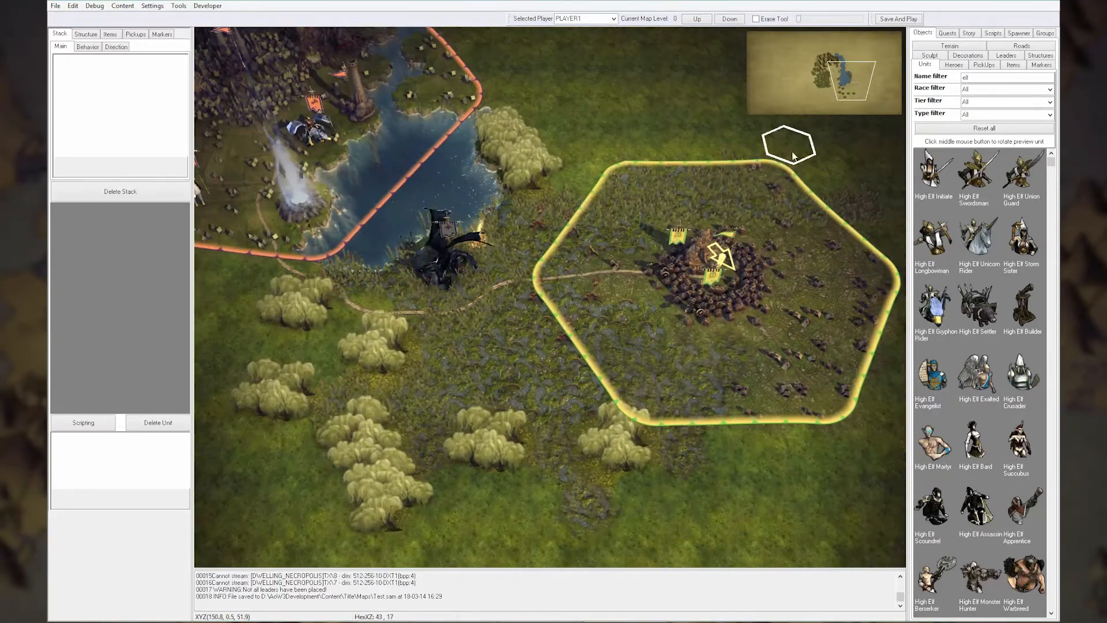
Convert the terrain around the goblin village, lake and High Elf city to the Arctic theme with a larger brush
left_click(949, 46)
left_click(986, 177)
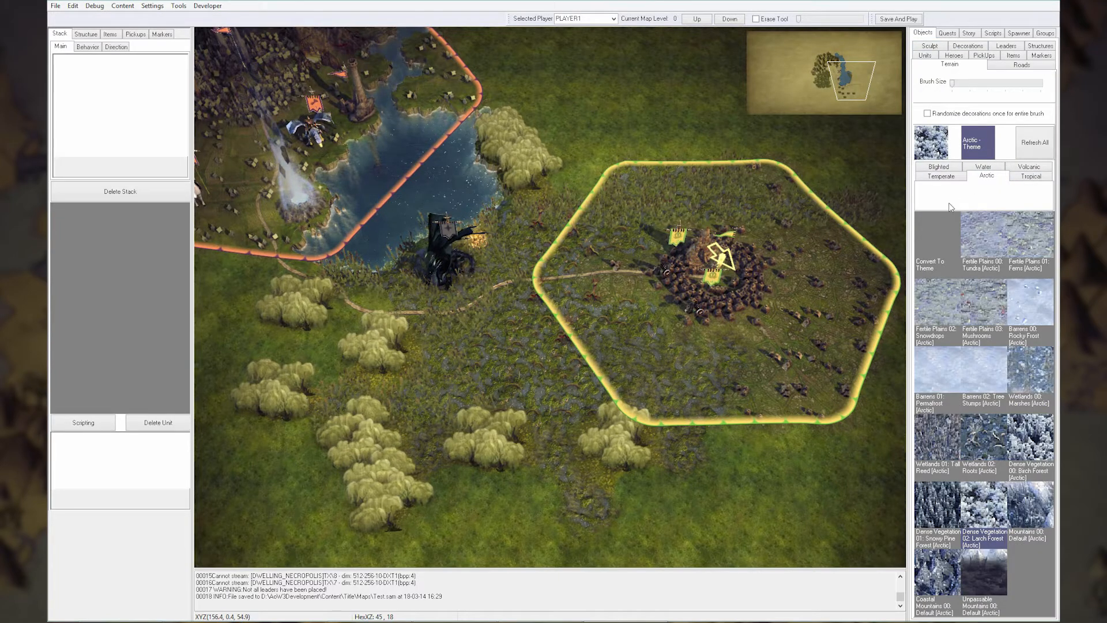
left_click(936, 250)
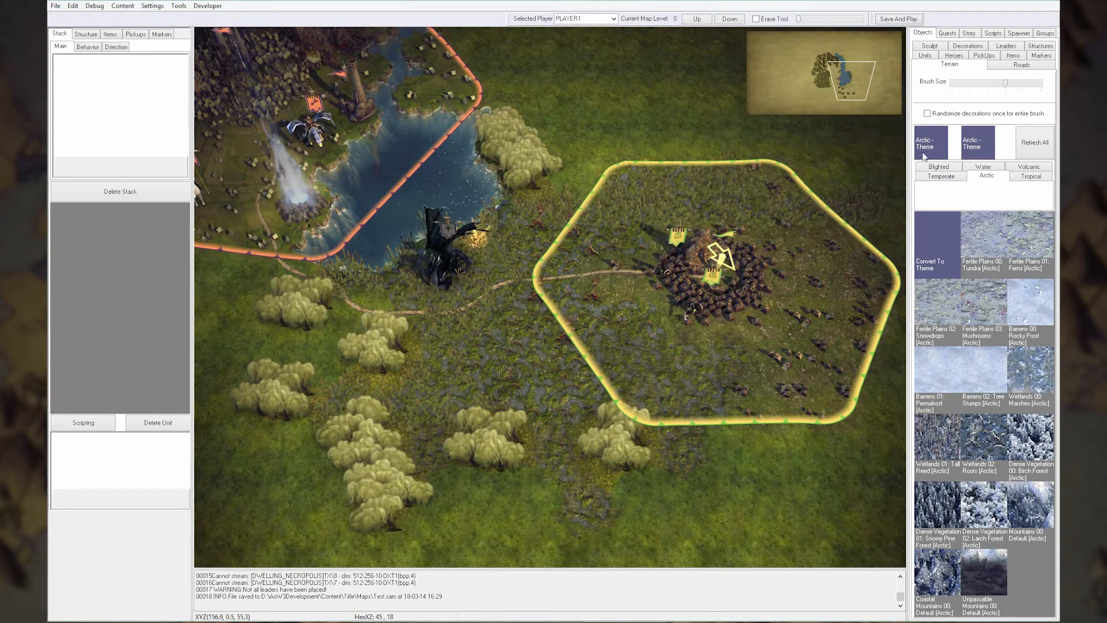
mouse_move(675, 343)
left_mouse_down()
mouse_move(441, 454)
mouse_move(383, 249)
mouse_move(530, 215)
mouse_move(485, 356)
mouse_move(368, 230)
mouse_move(847, 191)
left_mouse_up()
key("Left")
key("Up")
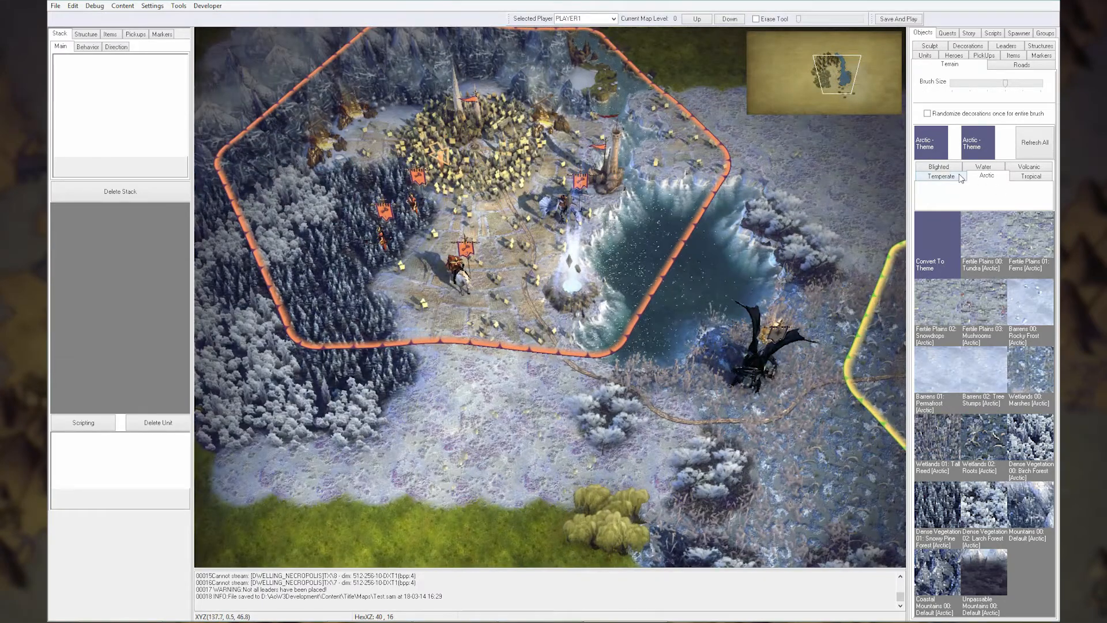
Convert the terrain from the High Elf city across the lake to the goblin village to the Volcanic theme
left_click(1028, 169)
mouse_move(716, 173)
left_mouse_down()
mouse_move(345, 322)
mouse_move(444, 74)
mouse_move(477, 232)
mouse_move(734, 346)
mouse_move(672, 333)
mouse_move(524, 173)
mouse_move(606, 374)
left_mouse_up()
key("Right")
key("Left")
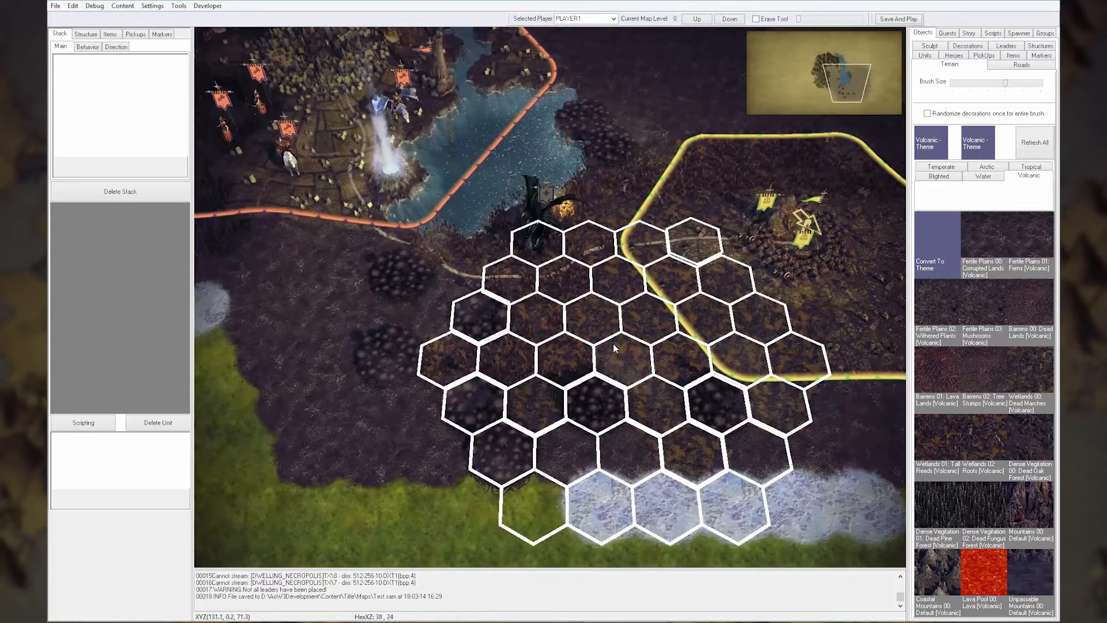
Convert the terrain around the High Elf city and the fields south of it to the Temperate theme
left_click(946, 169)
key("Up")
key("Left")
mouse_move(650, 318)
left_mouse_down()
mouse_move(432, 210)
mouse_move(573, 112)
mouse_move(458, 223)
mouse_move(469, 336)
mouse_move(485, 285)
mouse_move(392, 87)
mouse_move(548, 129)
mouse_move(594, 95)
left_mouse_up()
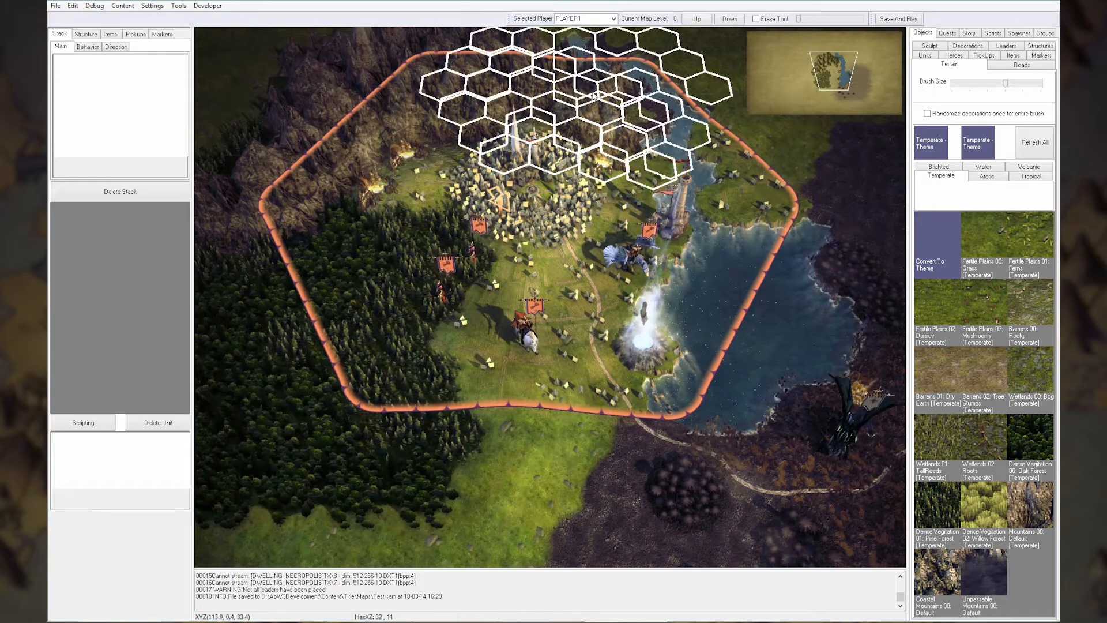
key("Down")
key("Right")
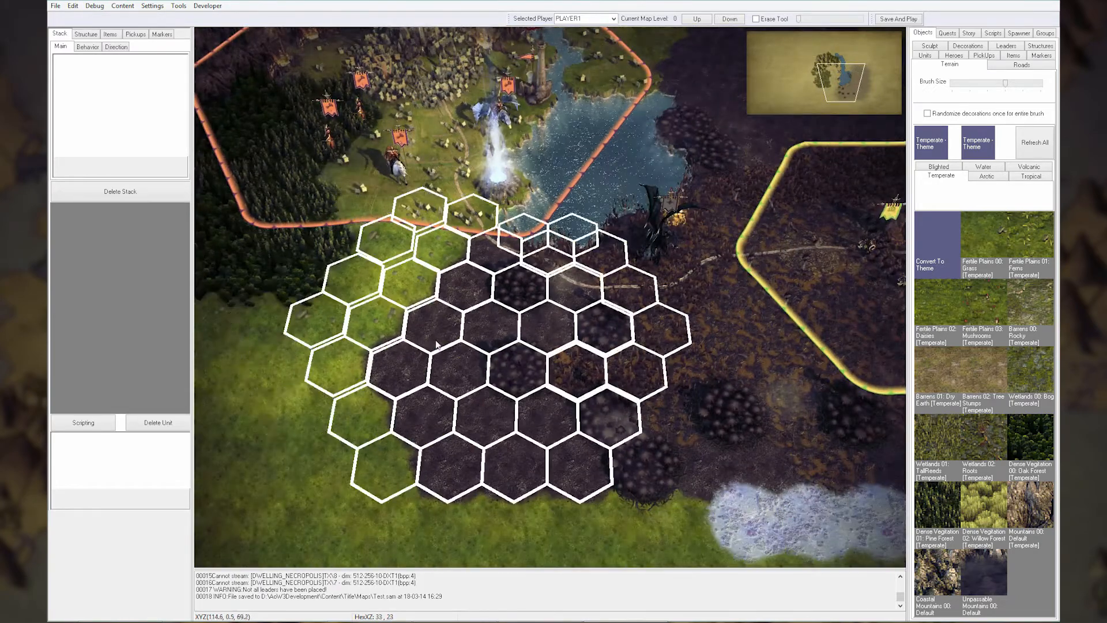
left_click_drag(436, 345, 403, 404)
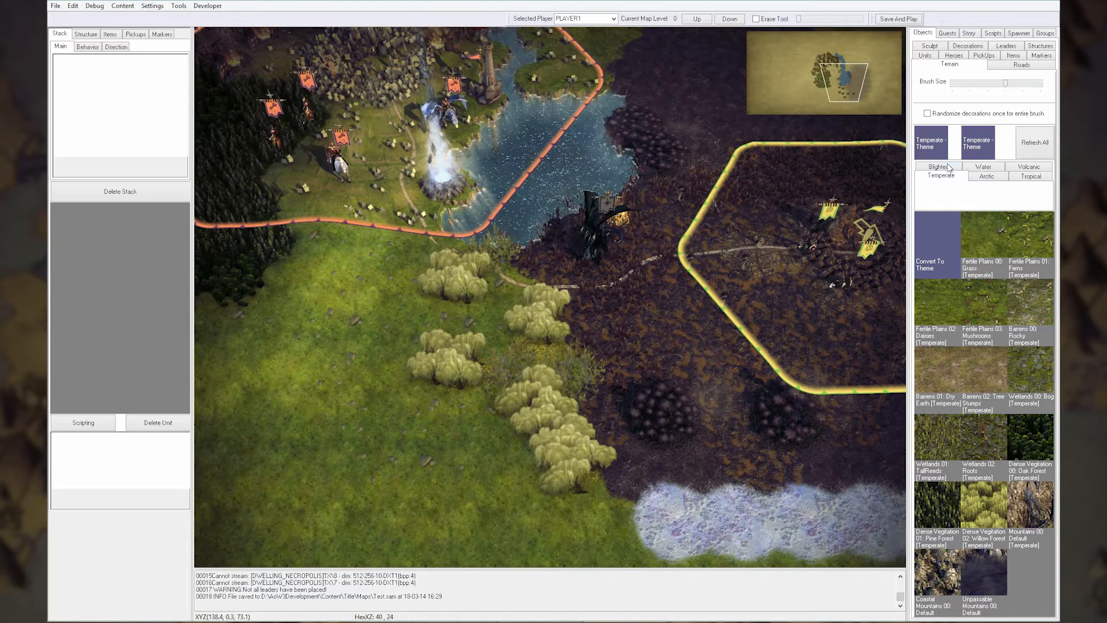
Convert the terrain around the goblin village and the dragon's lakeshore to the Blighted theme
left_click(947, 168)
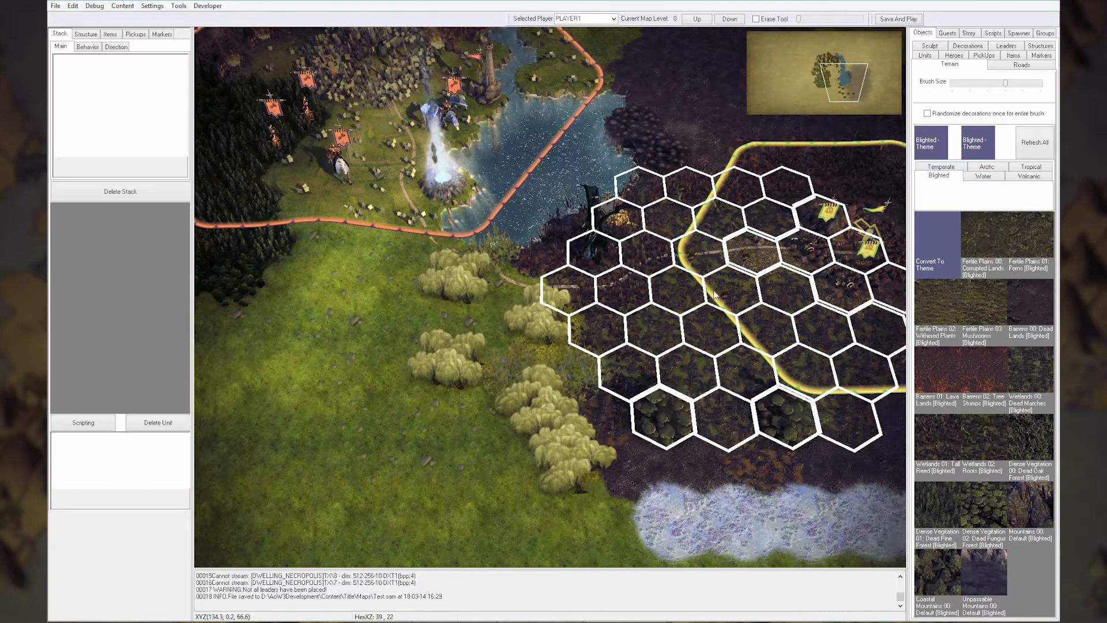
left_click(765, 358)
key("Right")
key("Up")
mouse_move(767, 348)
left_mouse_down()
mouse_move(606, 299)
mouse_move(694, 196)
mouse_move(828, 269)
left_mouse_up()
key("Down")
key("Right")
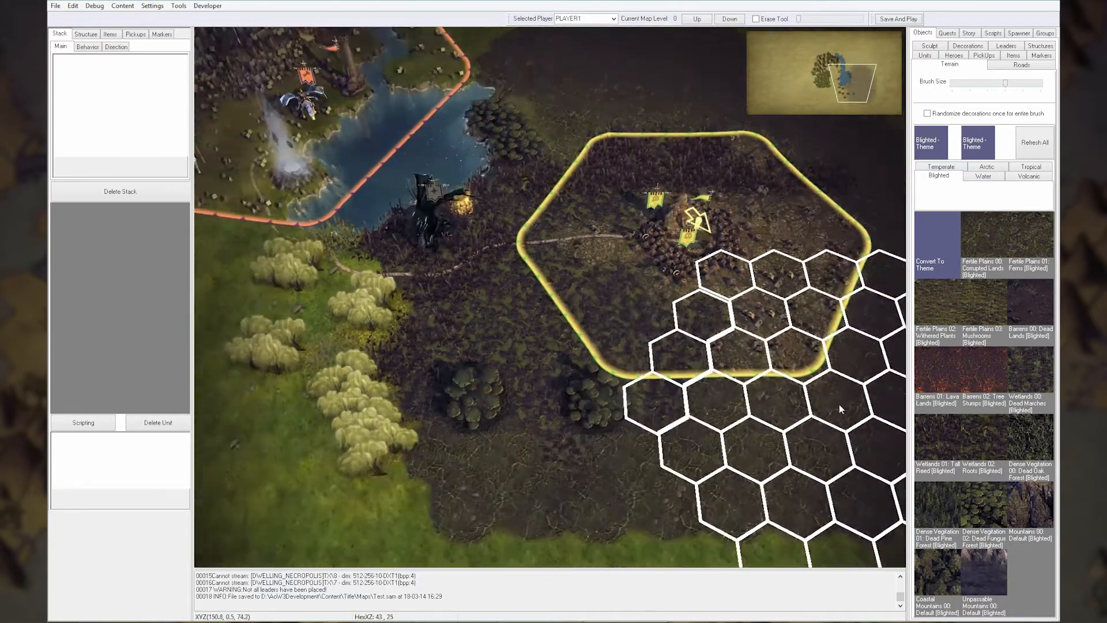
key("Left")
key("Up")
scroll(575, 410, "up", 1)
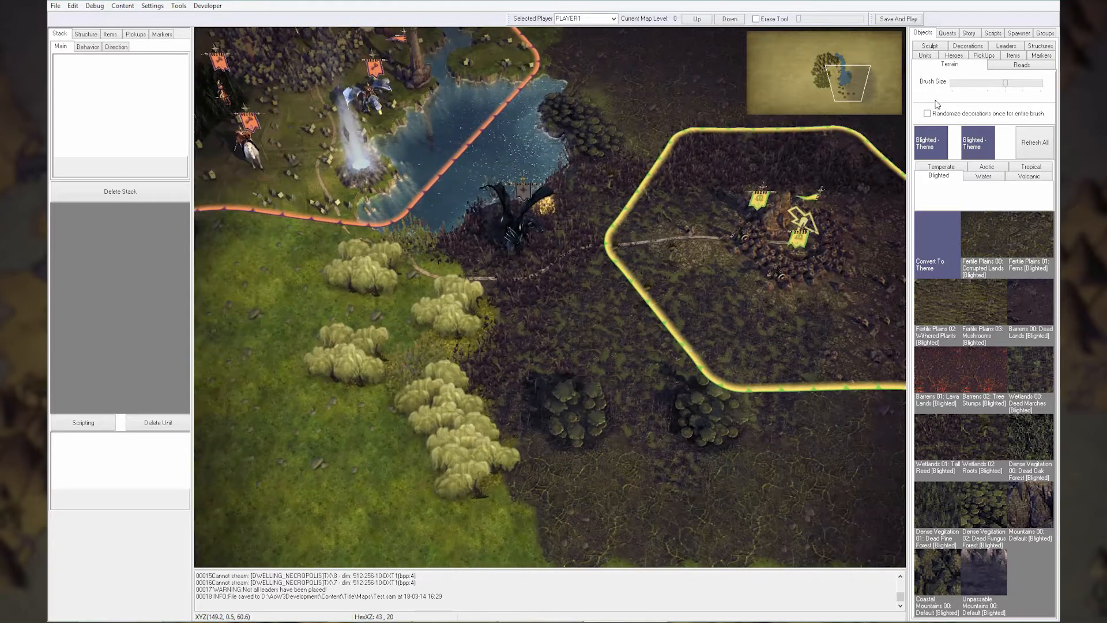
Place Colonnades Straight 3 decorations along the road between the High Elf city and its southern domain border
left_click(924, 55)
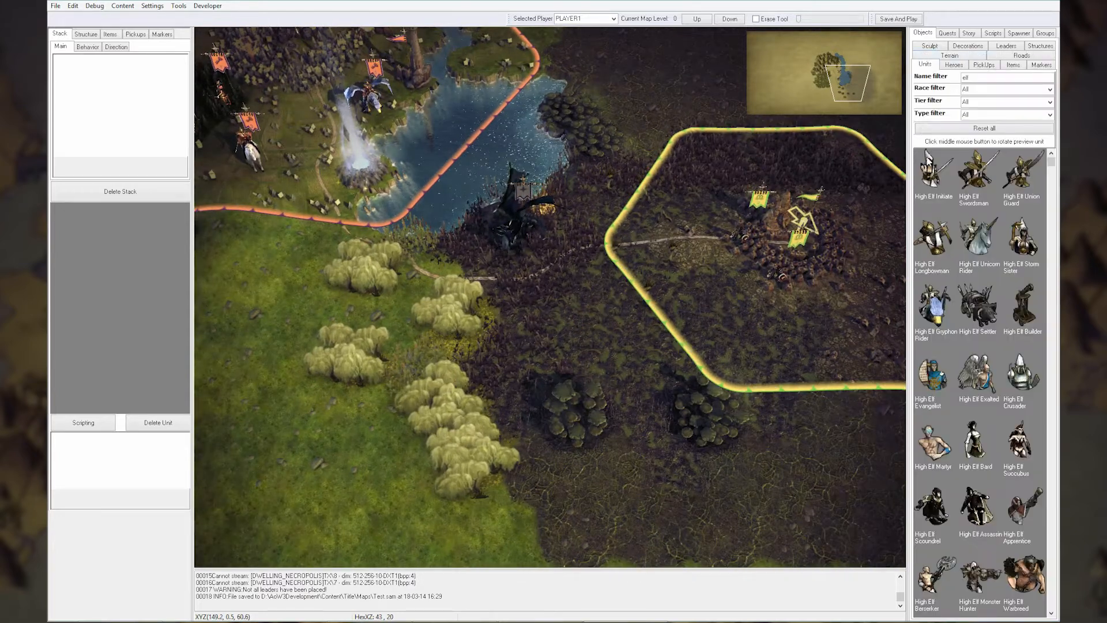
left_click(968, 46)
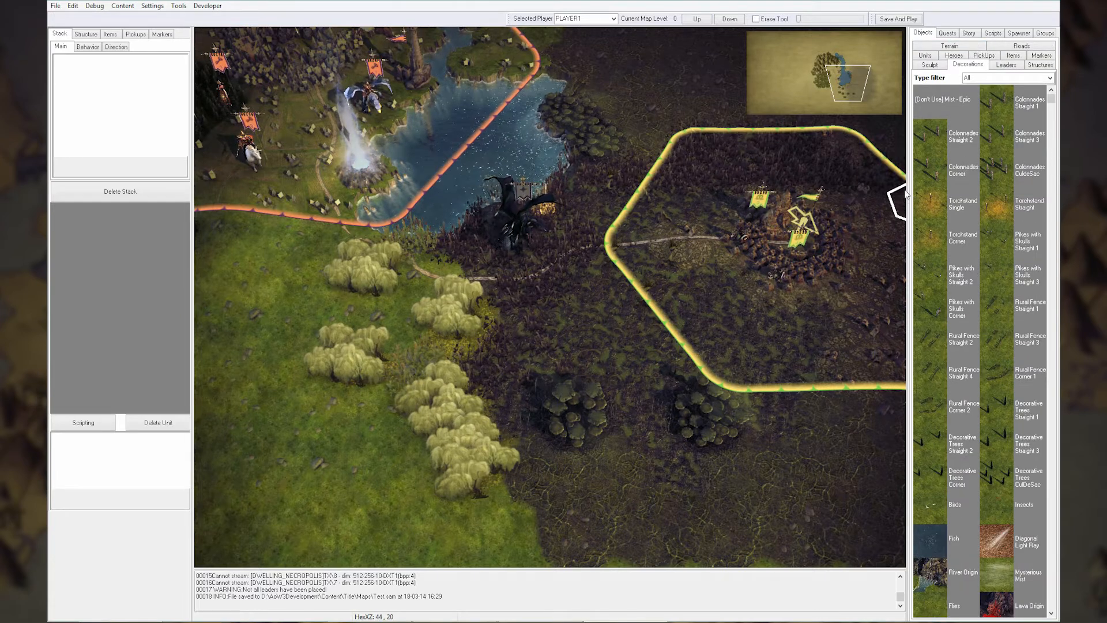
left_click(836, 81)
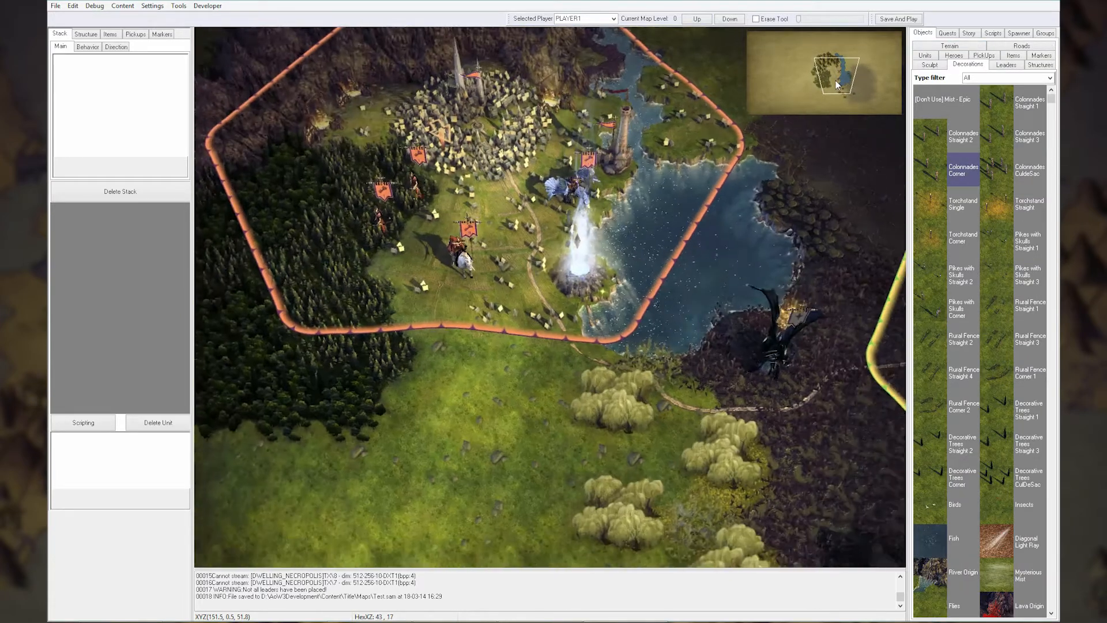
left_click(537, 209)
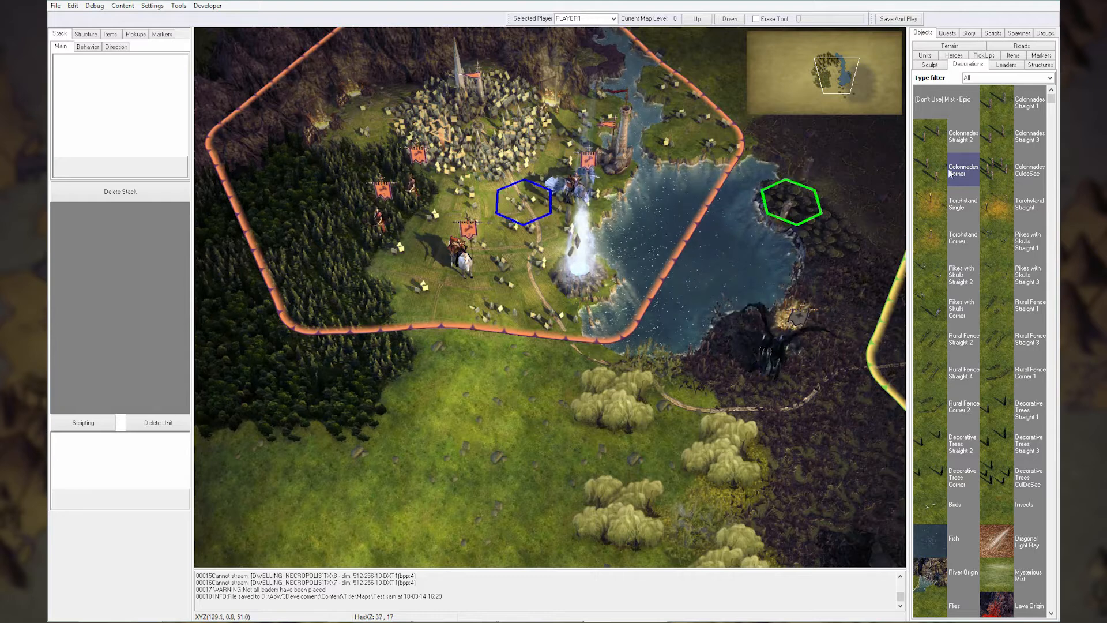
left_click(1012, 135)
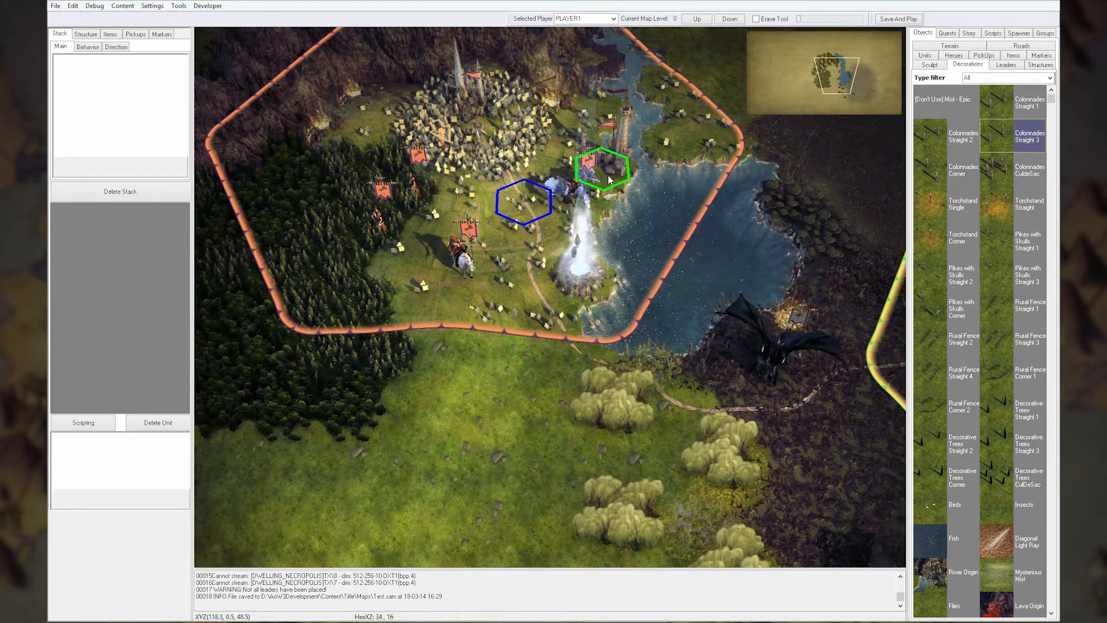
left_click(520, 201)
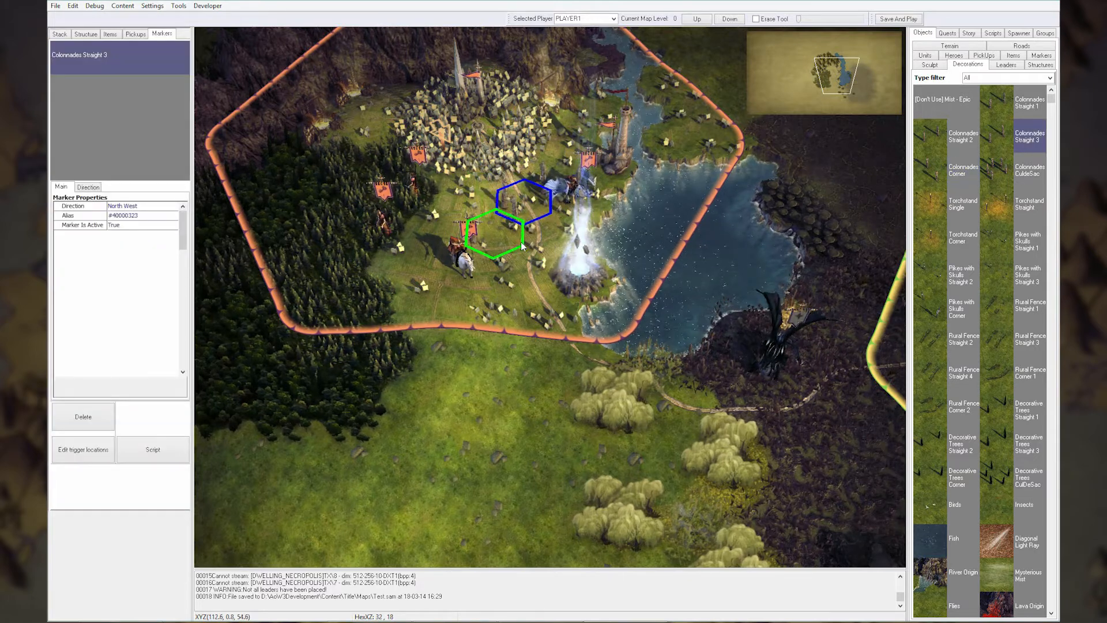
right_click(548, 245)
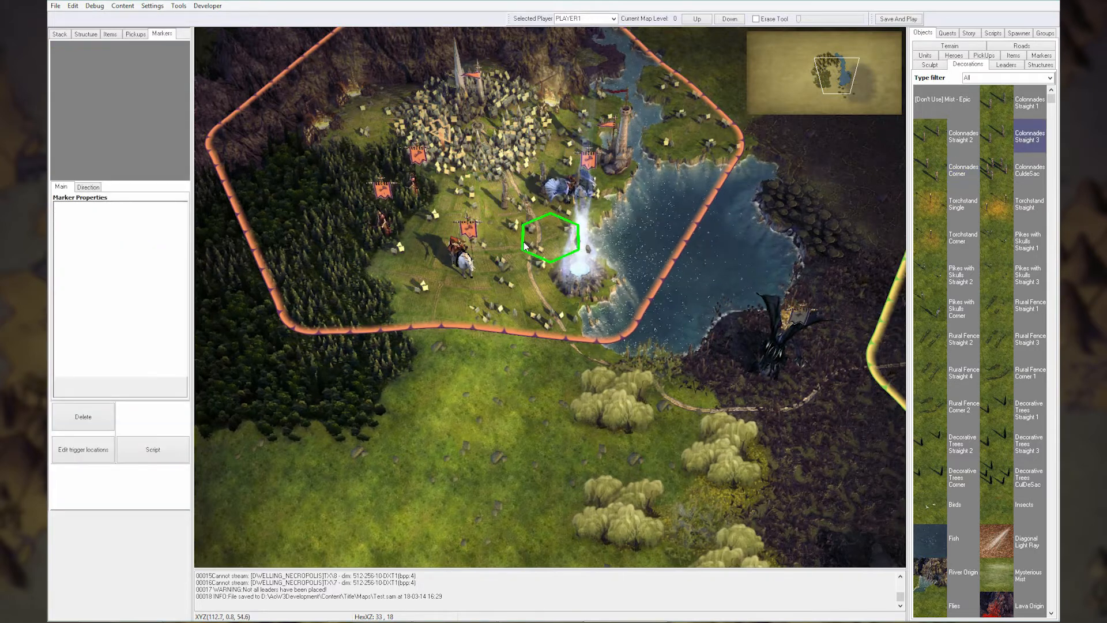
left_click(545, 308)
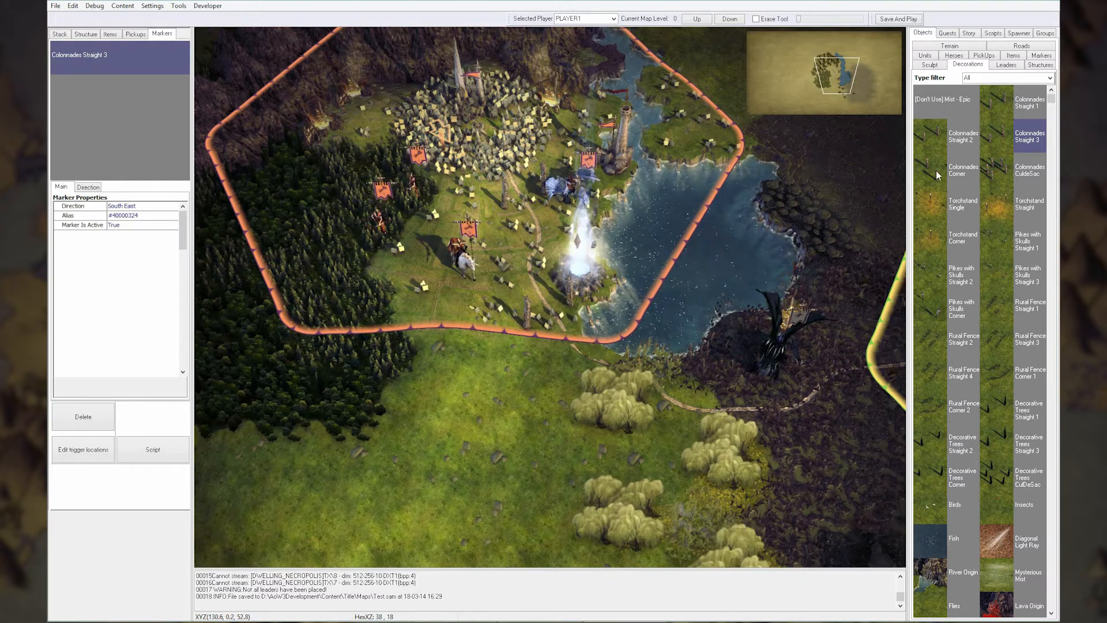
Add Colonnades Corner decorations beside the road west of the magical fountain
left_click(937, 175)
right_click(520, 274)
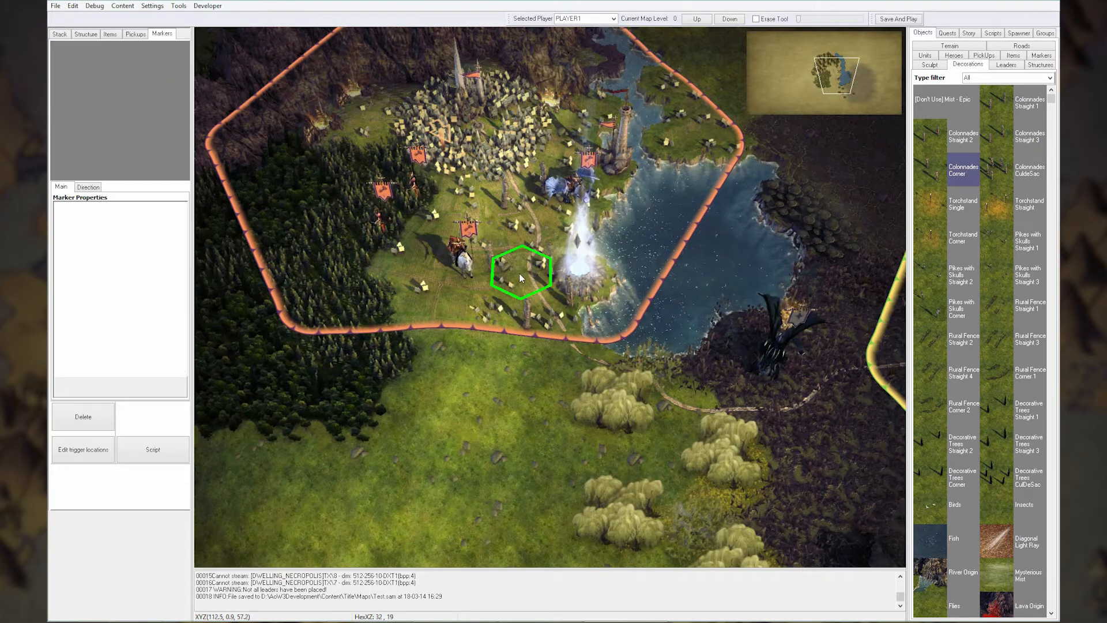
left_click(520, 273)
right_click(529, 248)
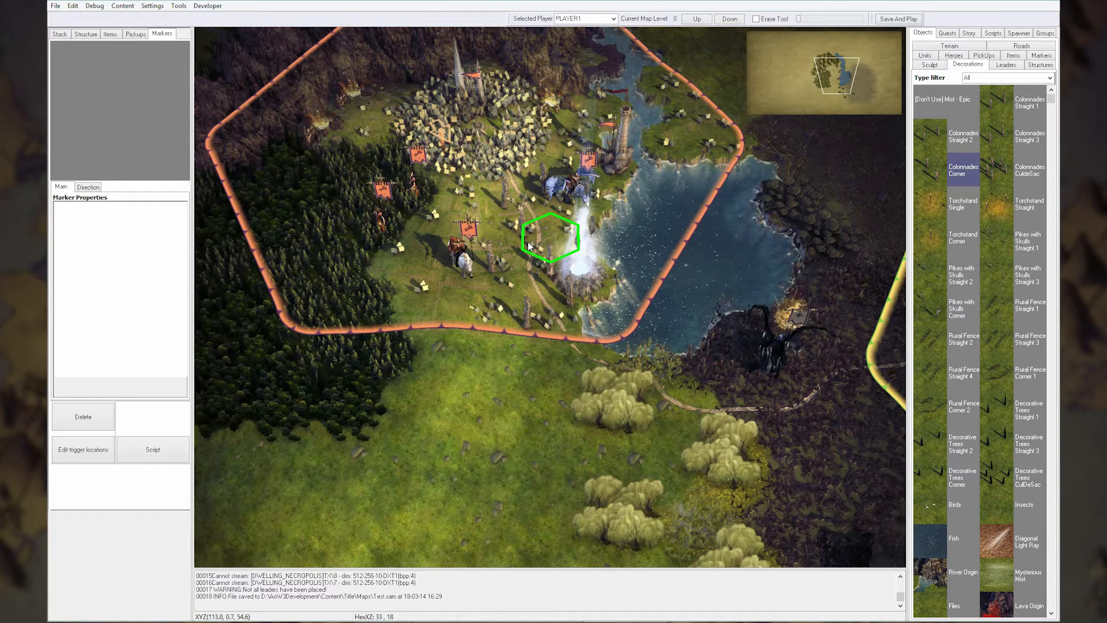
left_click(529, 246)
right_click(536, 247)
right_click(610, 333)
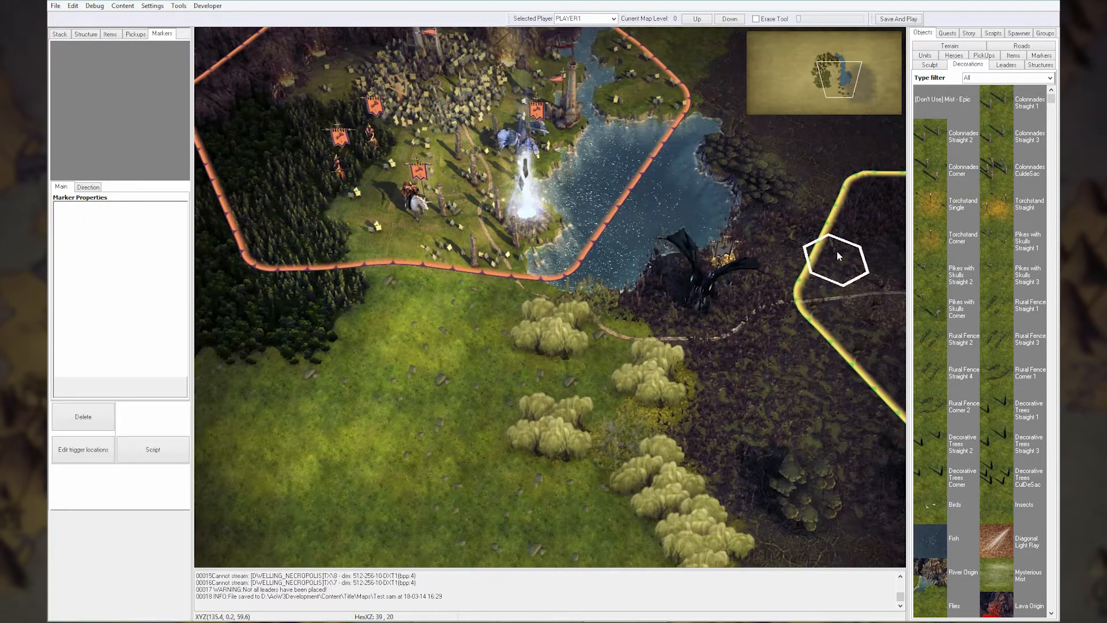
Place two Torchstand Single decorations just south of the High Elf domain border, near the road and willow trees
left_click(951, 208)
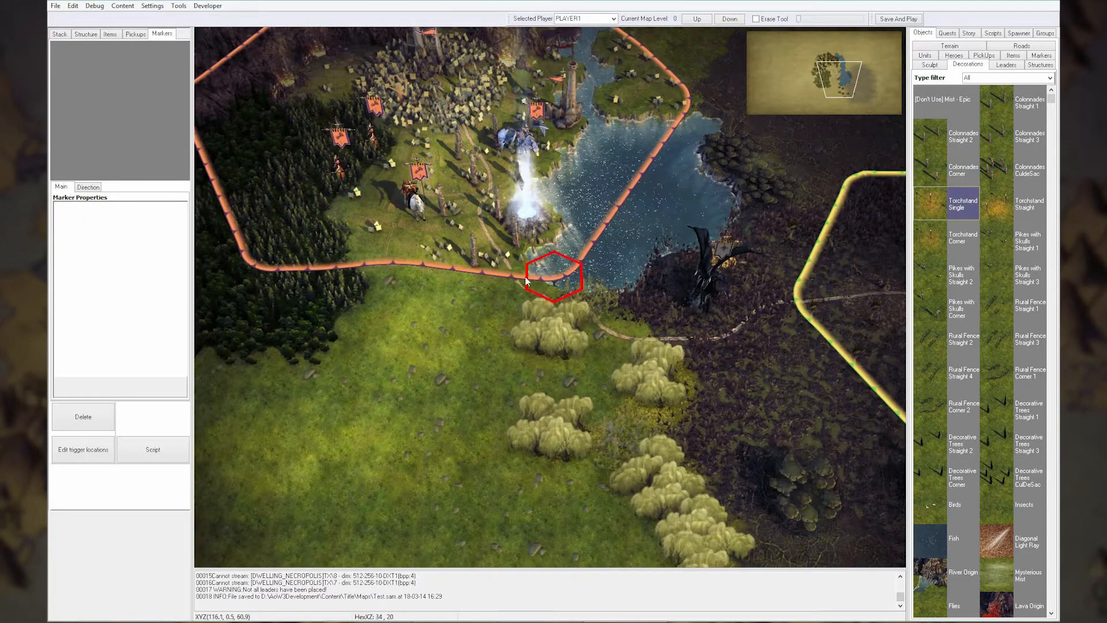
left_click(515, 306)
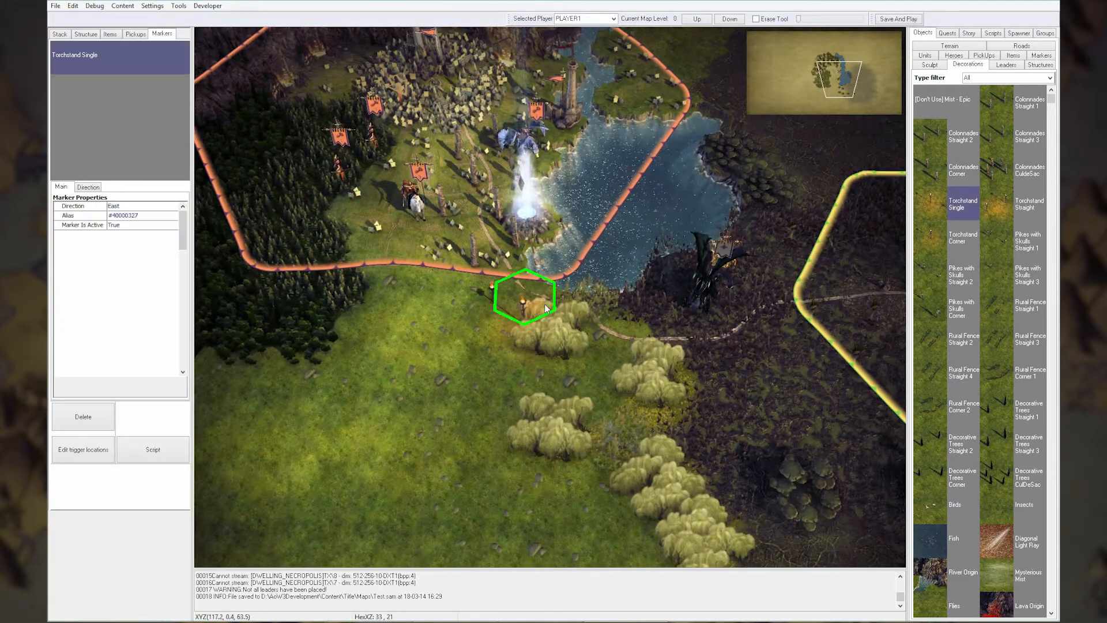
key("r")
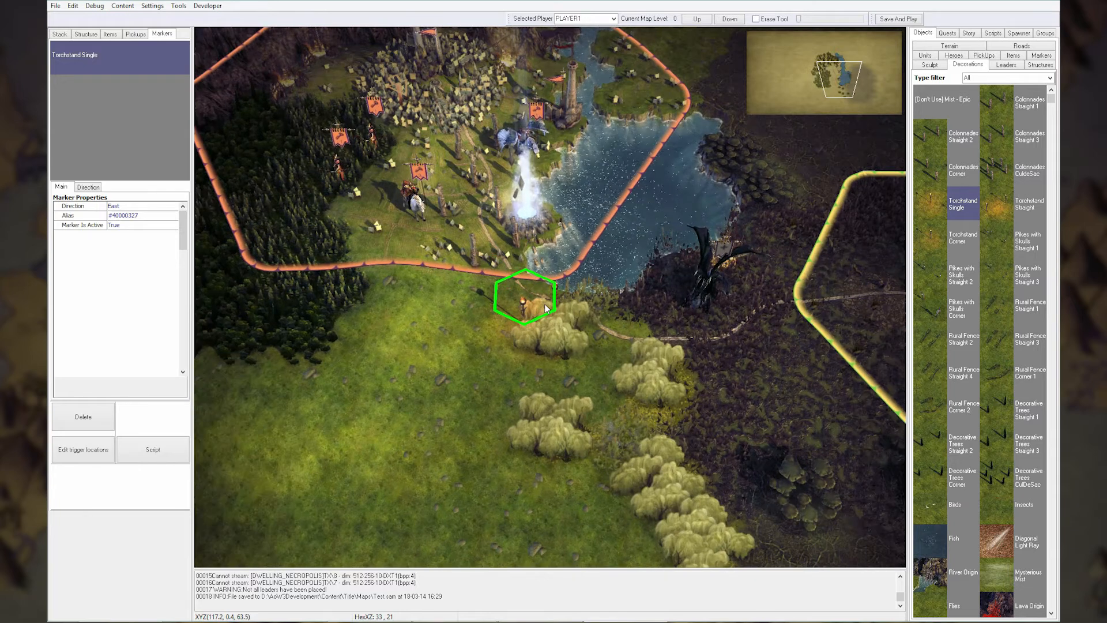
left_click(544, 305)
right_click(629, 303)
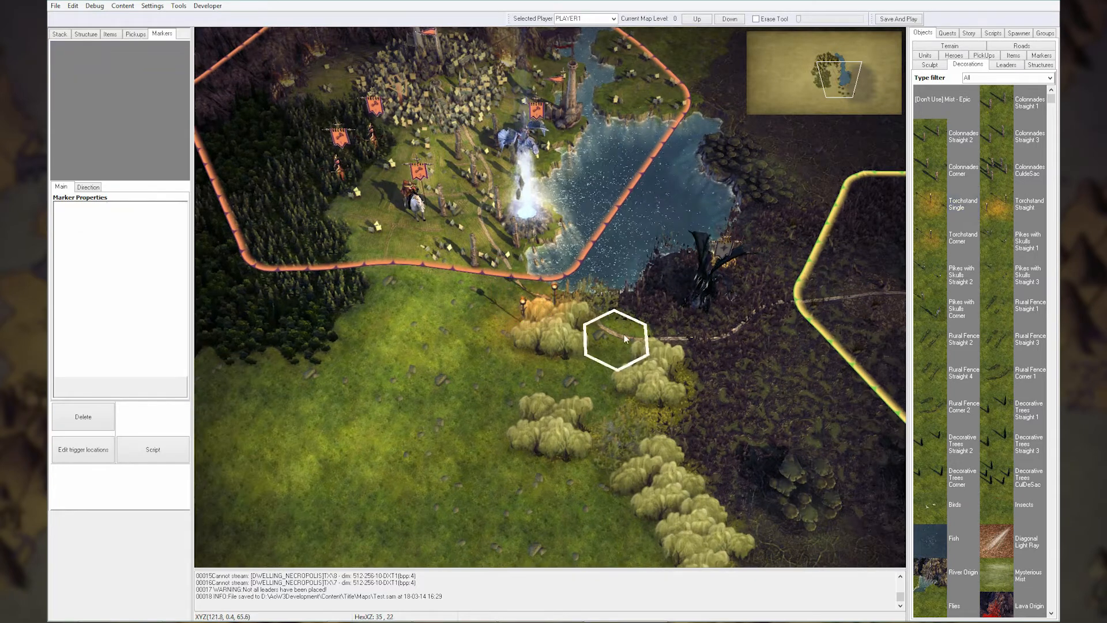
Replace the willow forest beside the torchstands with Temperate Fertile Plains 00: Grass
left_click(948, 45)
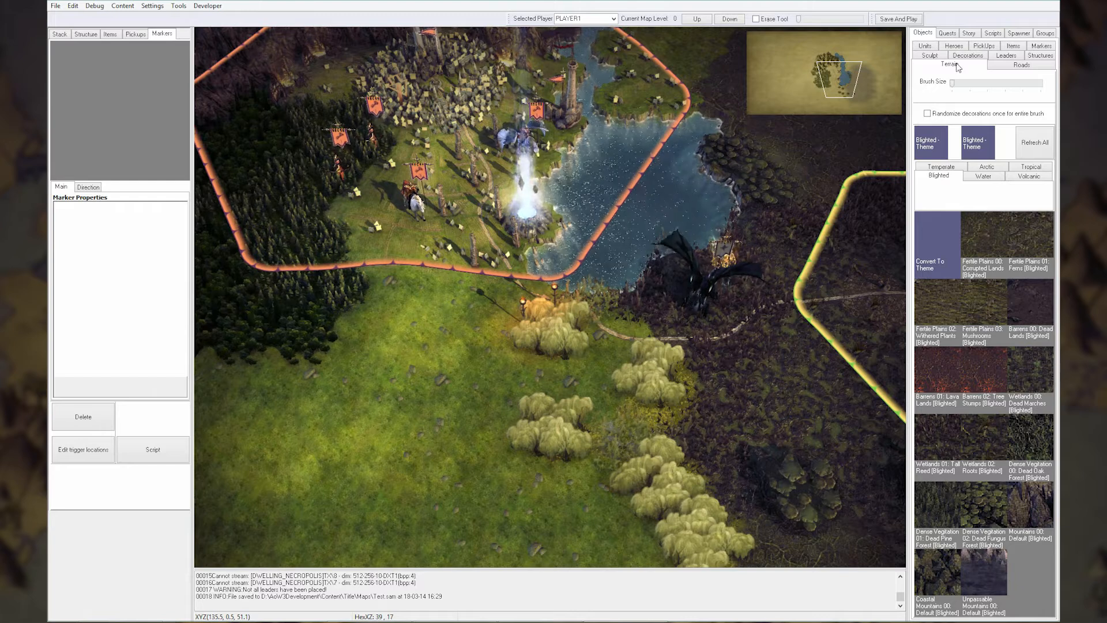
left_click(940, 166)
left_click(986, 242)
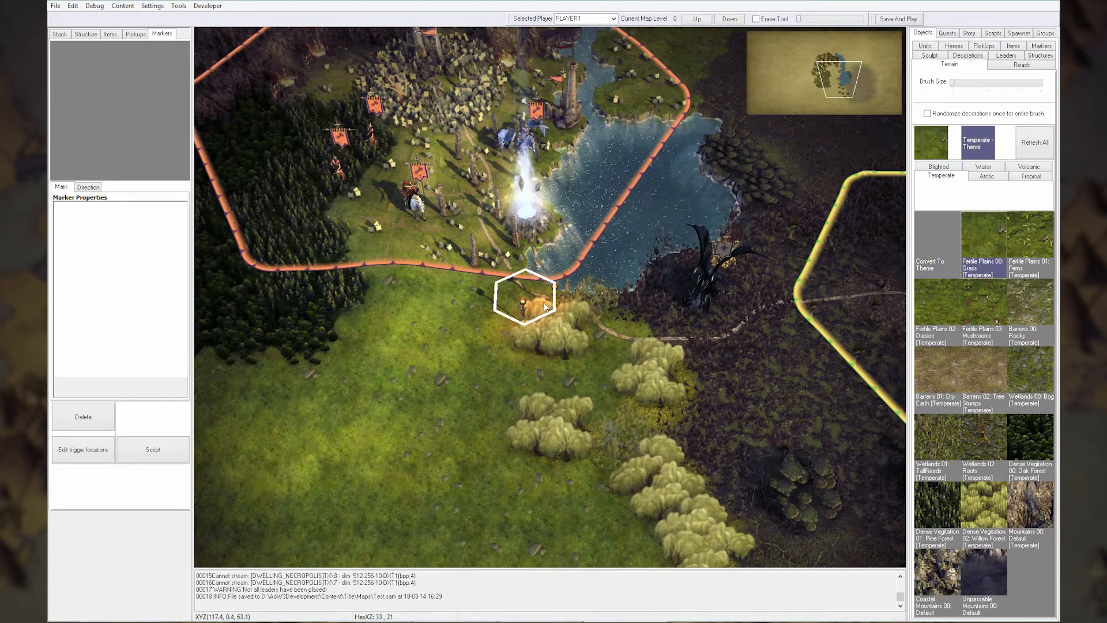
key("Down")
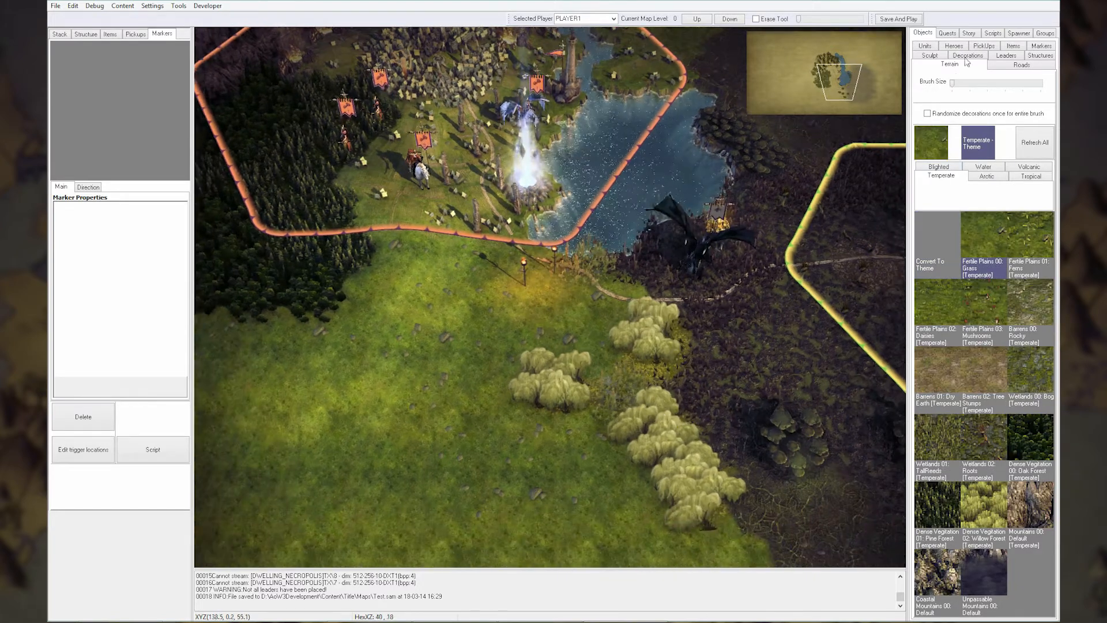
Draw a road from the High Elf domain border past the torchstands to the existing road heading east
left_click(1021, 65)
mouse_move(521, 249)
left_mouse_down()
mouse_move(554, 297)
mouse_move(631, 300)
left_mouse_up()
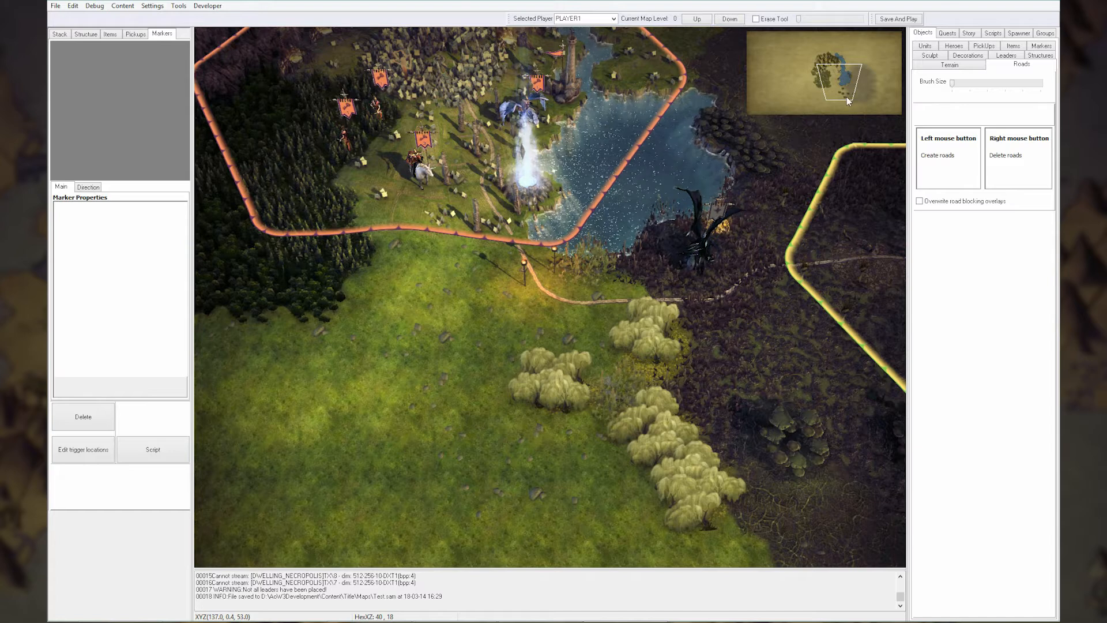
left_click(962, 67)
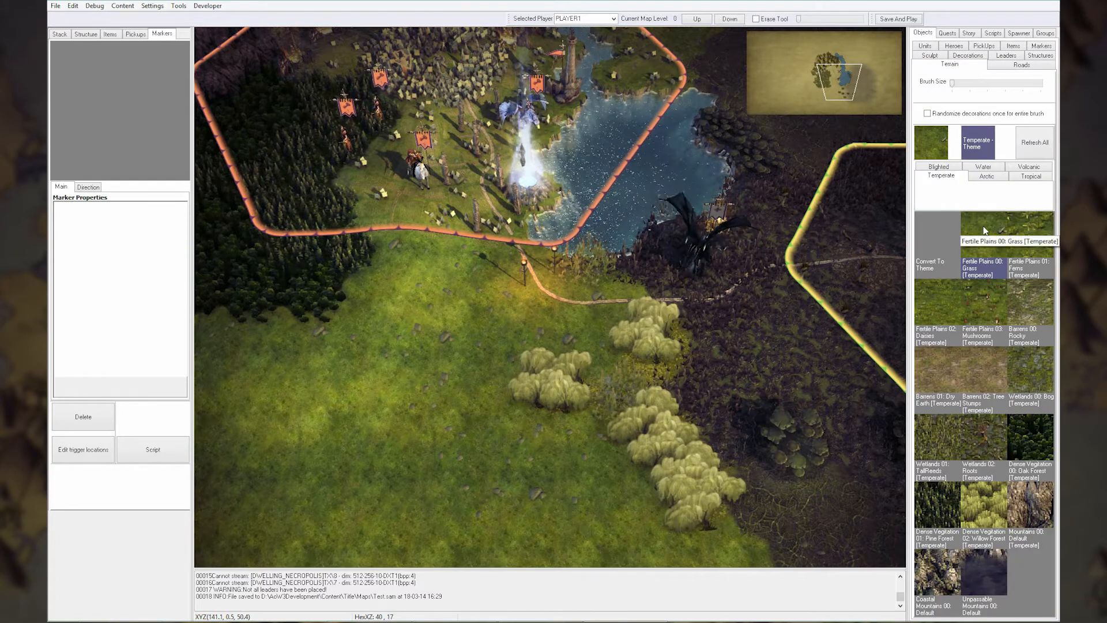
Place Pikes with Skulls Corner decorations along the road just west of the goblin village
left_click(843, 91)
left_click_drag(842, 87, 837, 79)
left_click(968, 56)
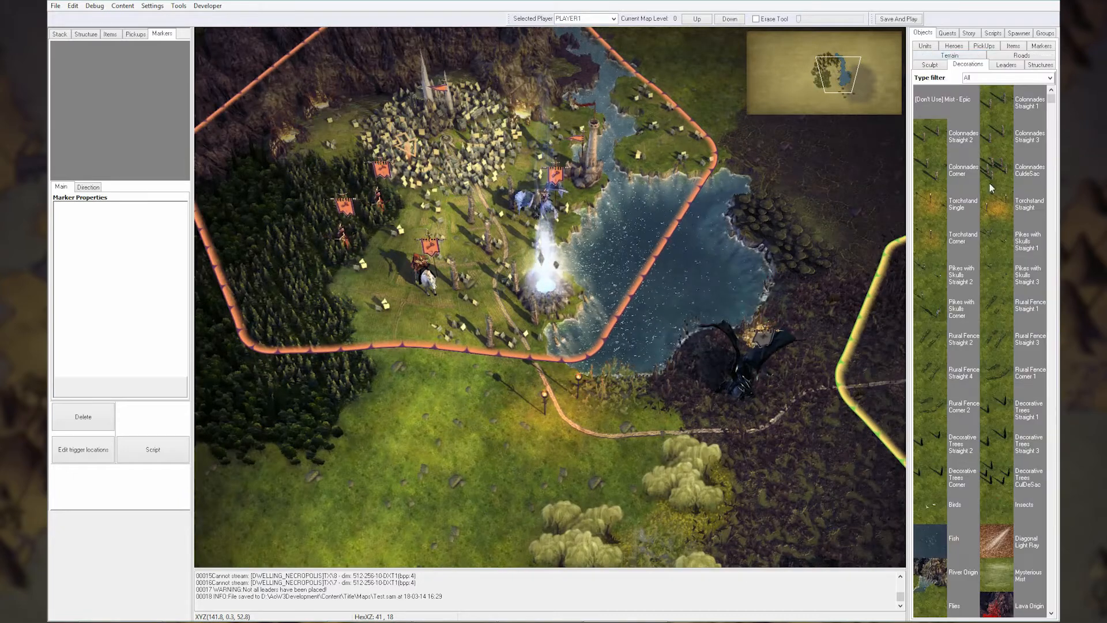
left_click(929, 302)
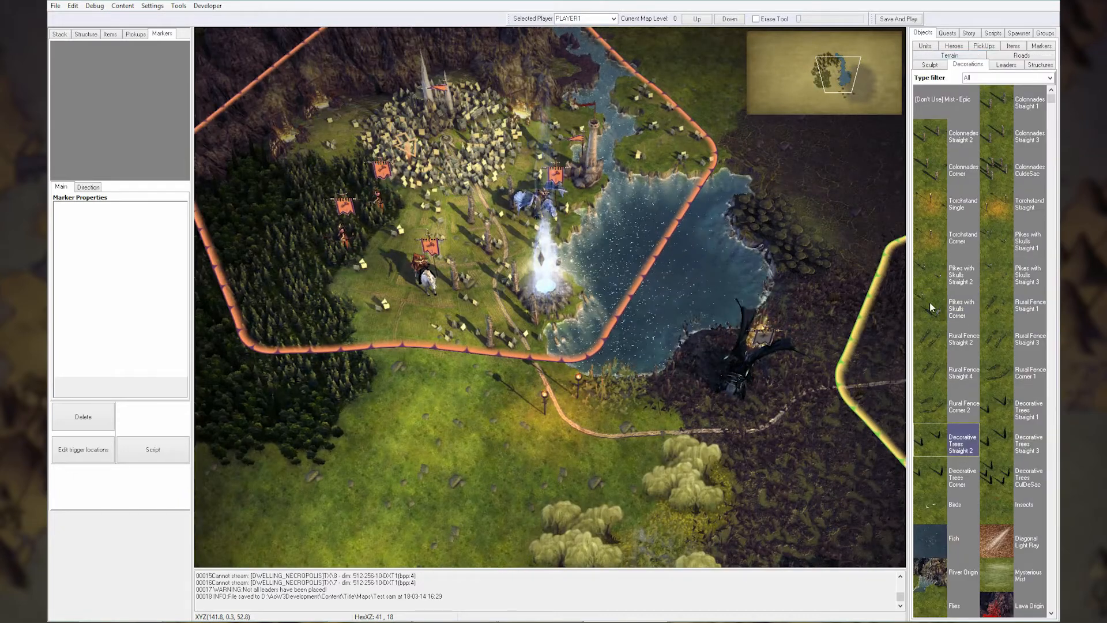
left_click(847, 87)
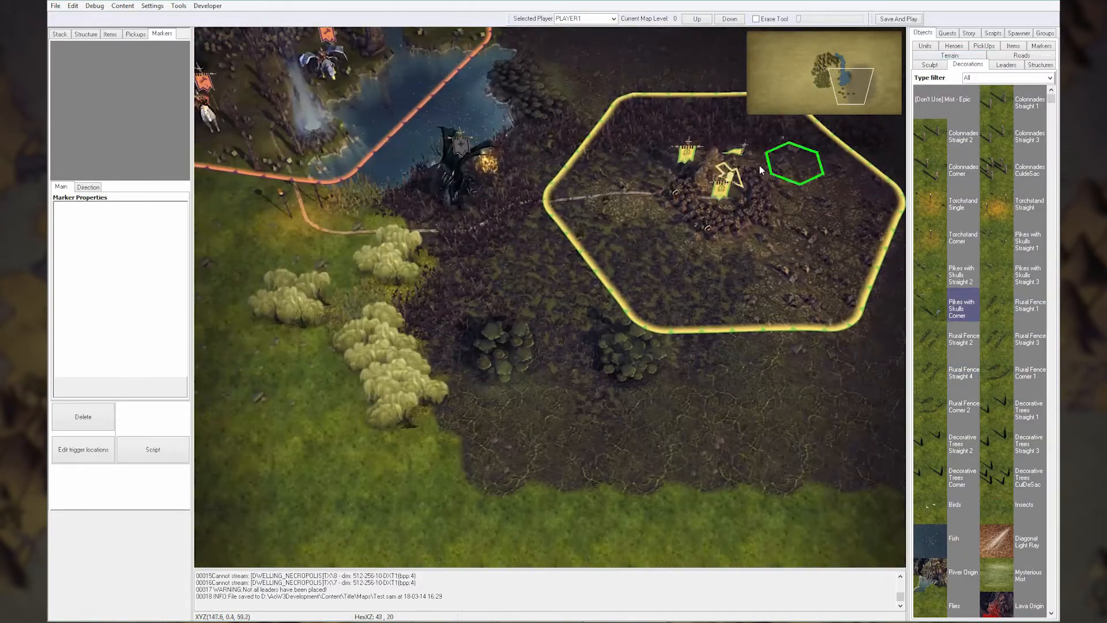
left_click(646, 209)
right_click(600, 216)
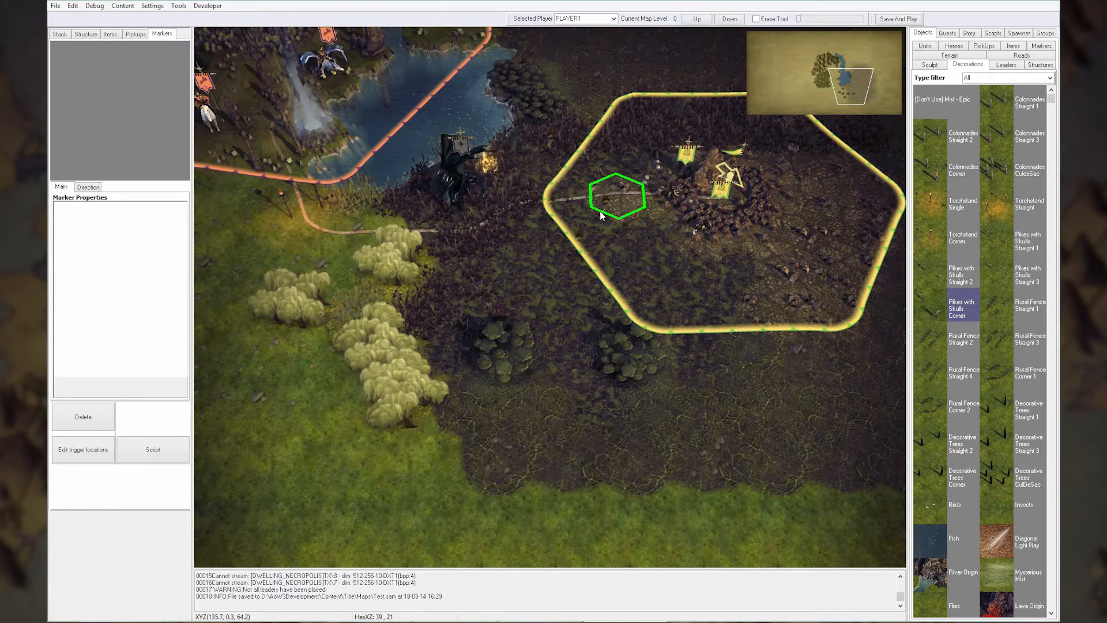
left_click(600, 216)
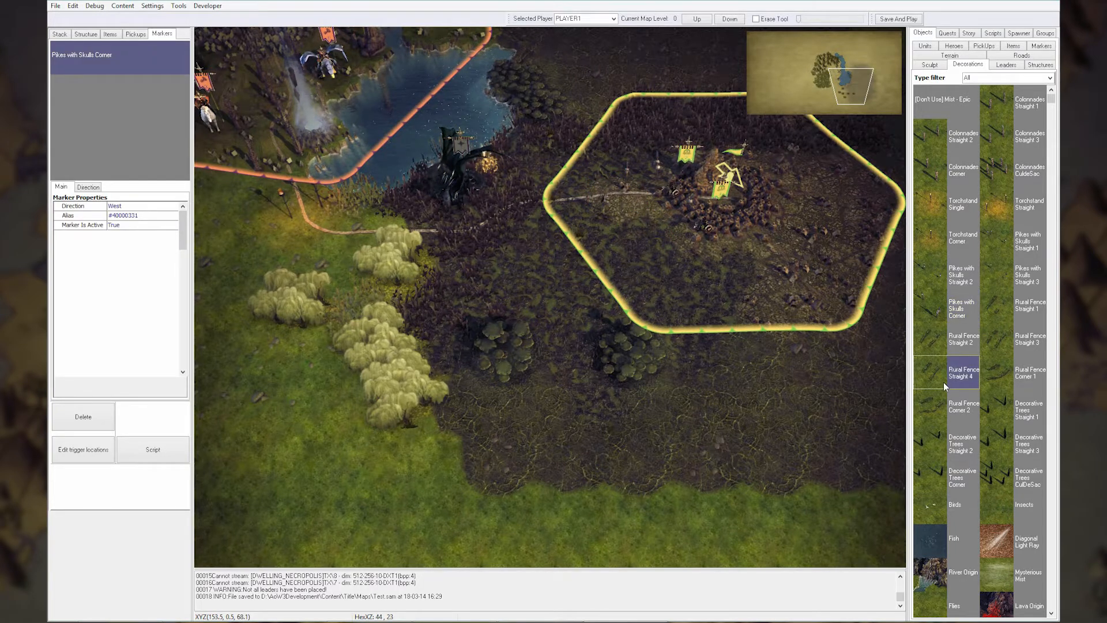
Place two bones 3 decorations along the southwestern edge of the goblin village's domain
scroll(943, 382, "down", 5)
left_click(938, 254)
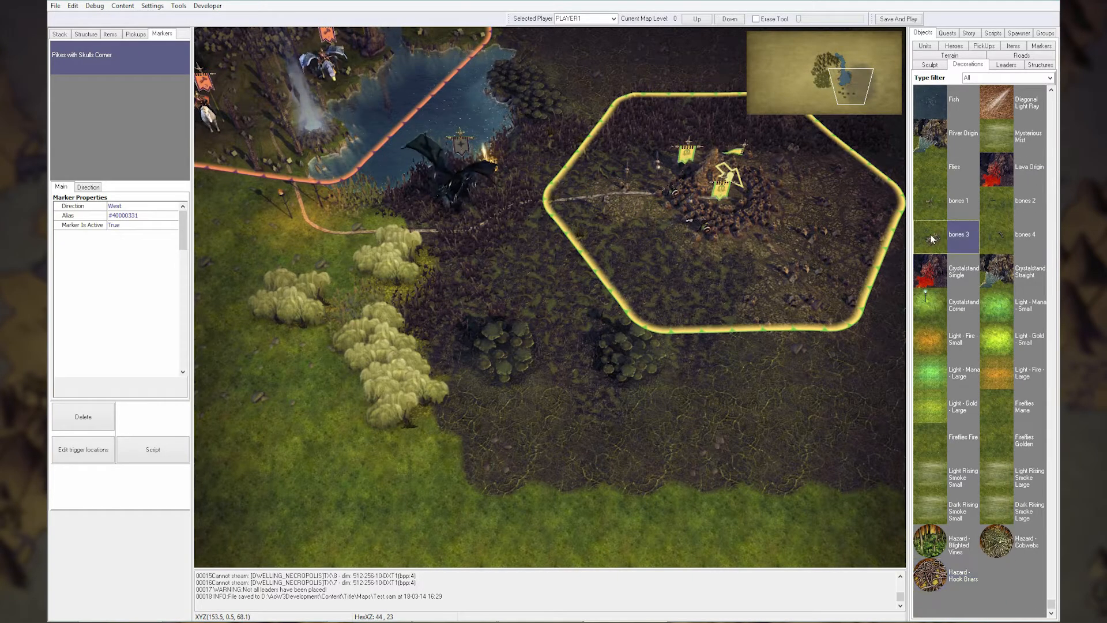
left_click(542, 237)
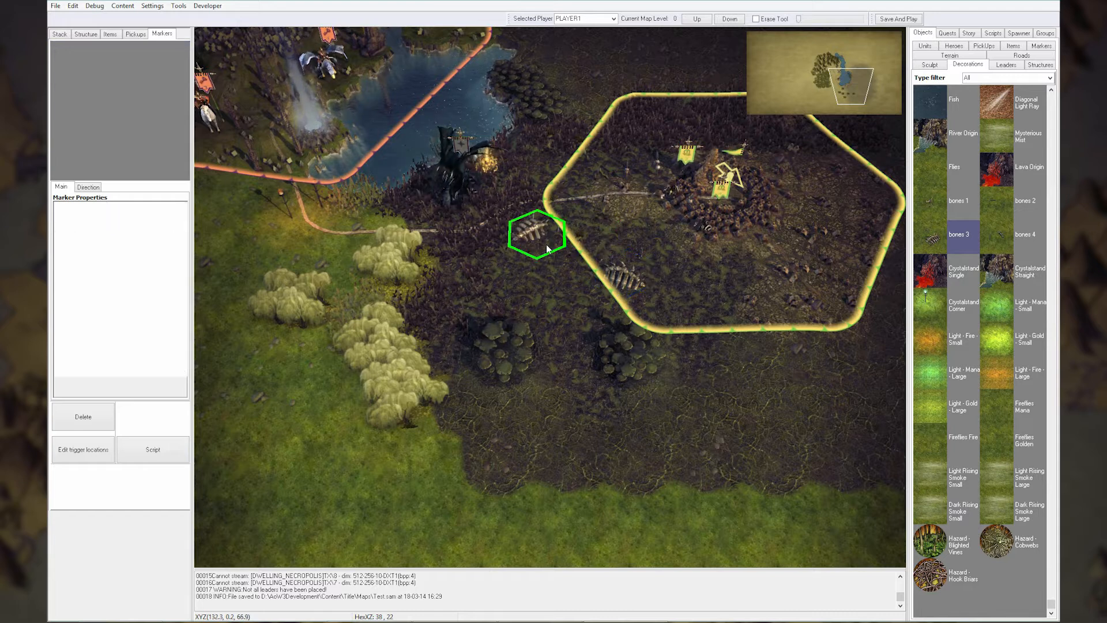
right_click(583, 318)
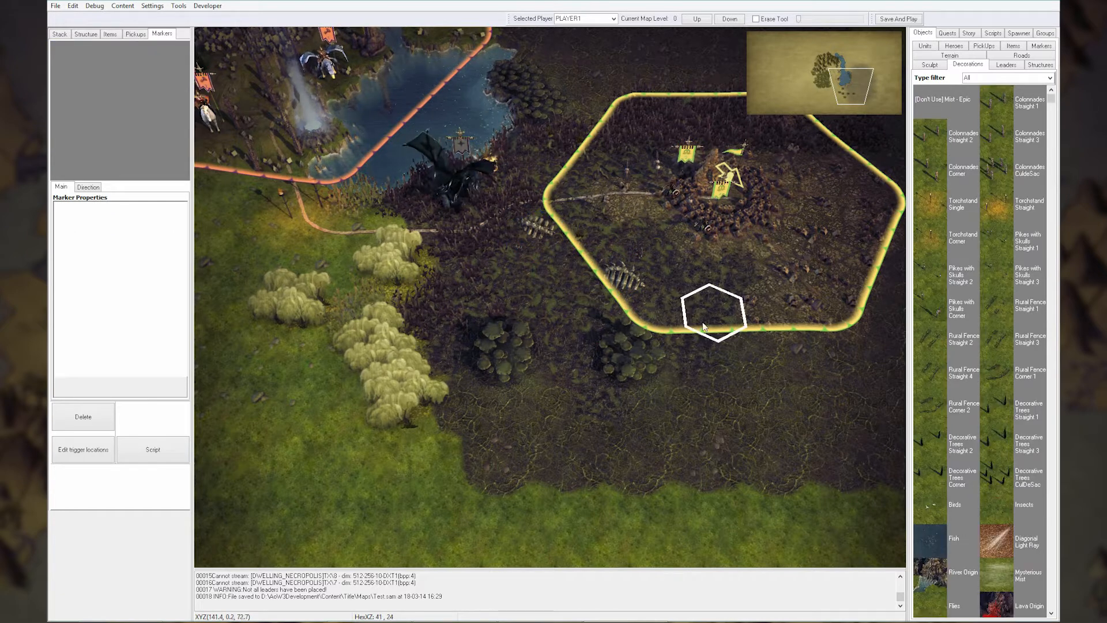
Place Mysterious Mist decorations around the road and lakeshore between the High Elf domain and the goblin village
scroll(940, 424, "down", 5)
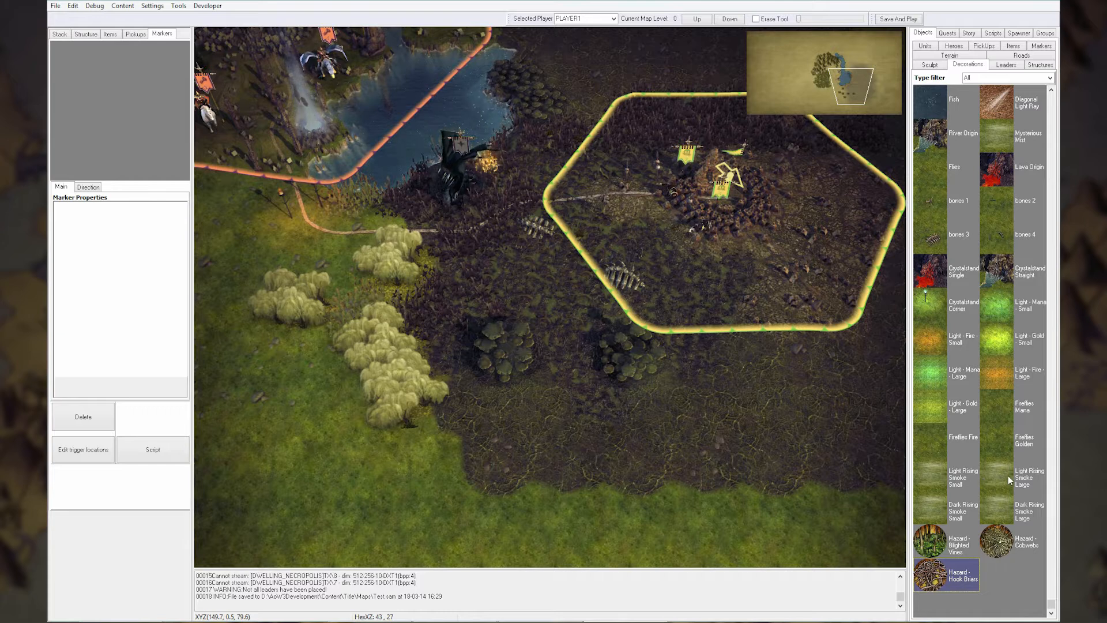
left_click(1001, 139)
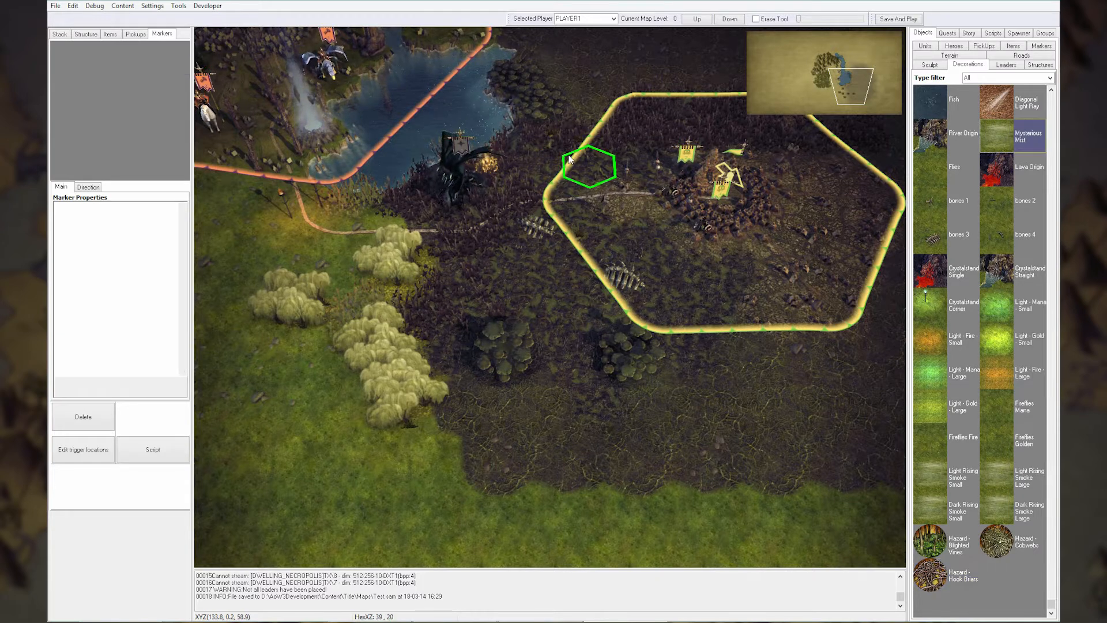
left_click(569, 158)
left_click(499, 184)
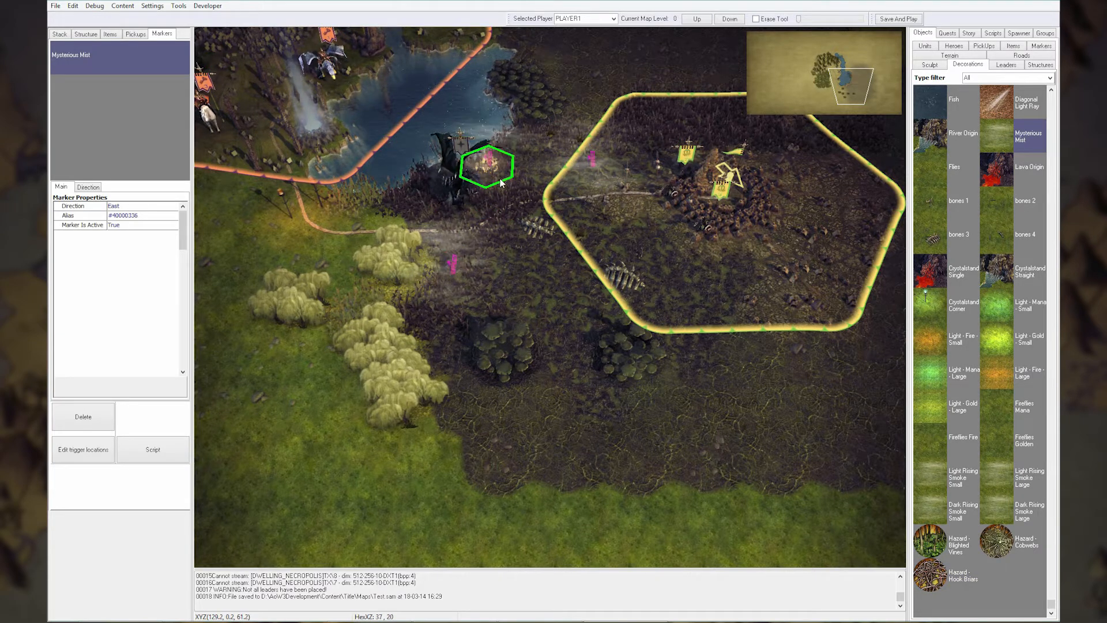
left_click(535, 241)
Place a Light - Fire - Large decoration at the western edge of the goblin village
middle_click_drag(565, 249, 660, 319)
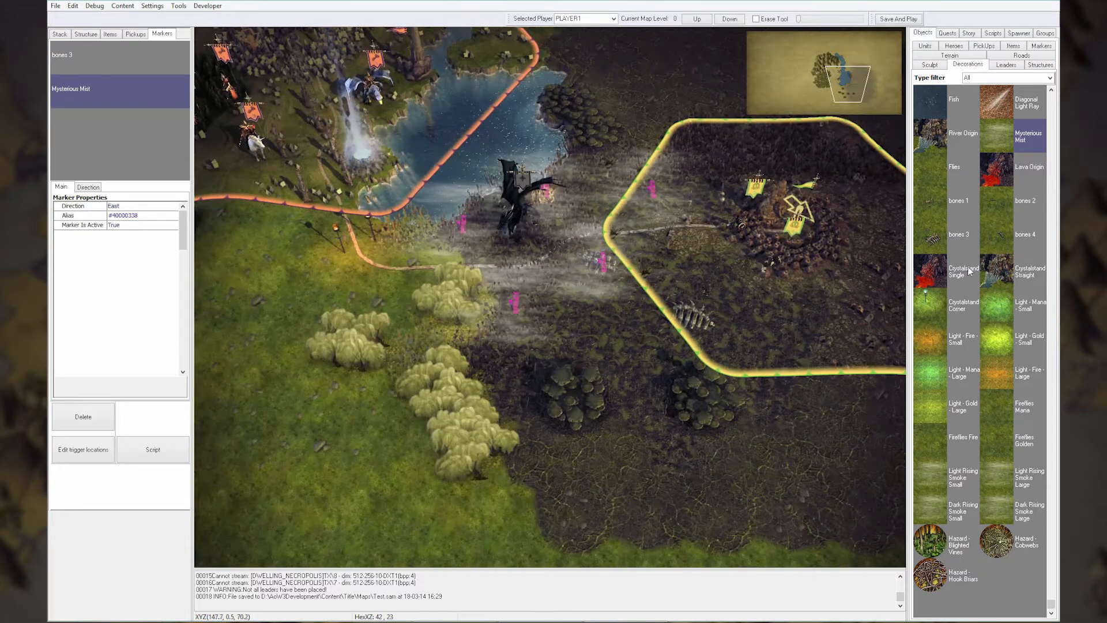
left_click(992, 276)
left_click(995, 240)
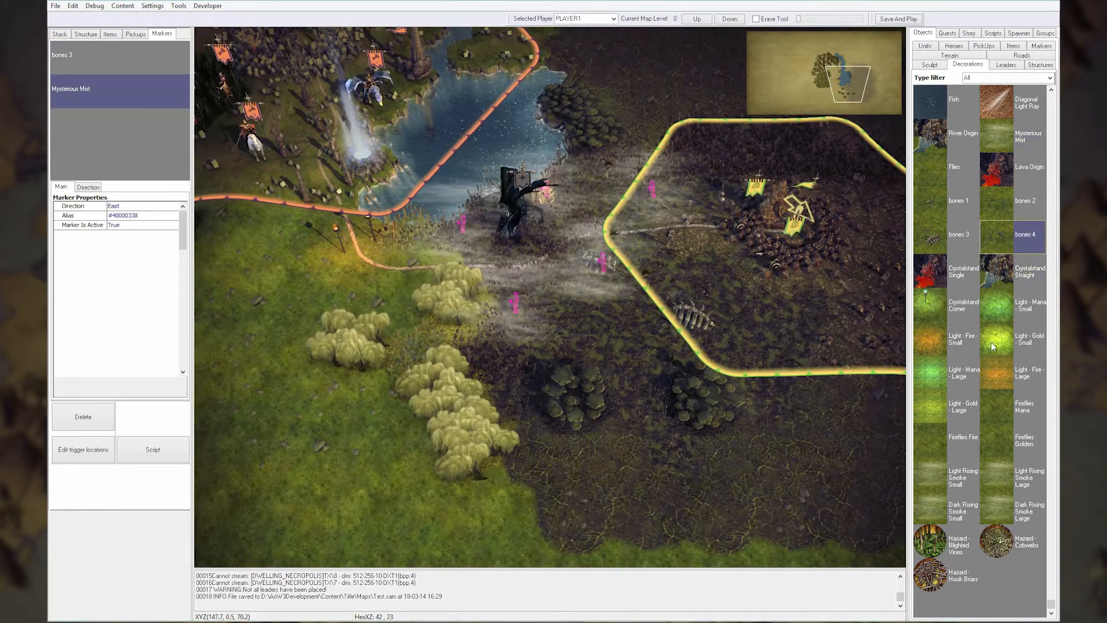
left_click(1003, 379)
left_click(856, 90)
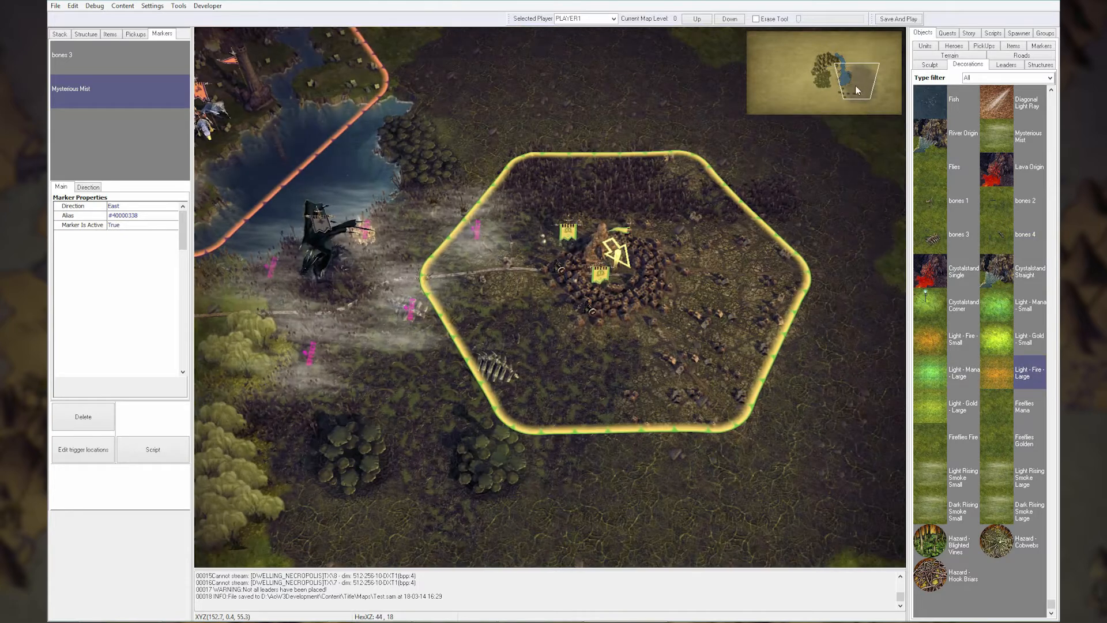
left_click(587, 287)
scroll(701, 314, "up", 2)
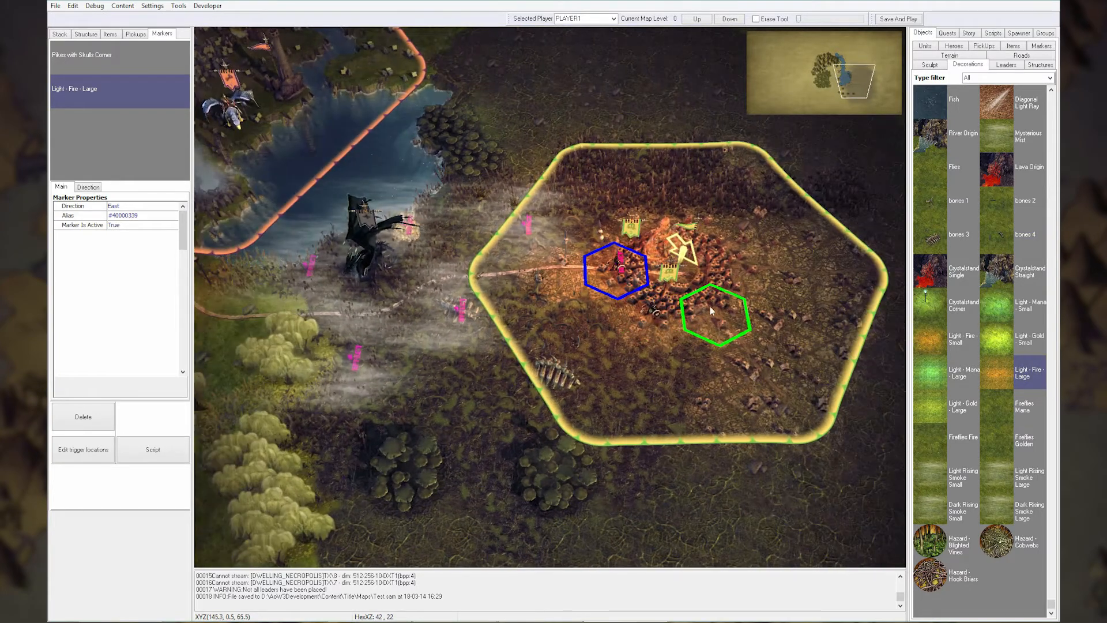
Look over the mist and fire lighting from the goblin village across to the High Elf city
scroll(710, 311, "down", 3)
key("Left")
key("Down")
key("Up")
key("Right")
key("Down")
scroll(710, 311, "up", 2)
middle_click_drag(711, 311, 824, 367)
middle_click_drag(663, 314, 753, 367)
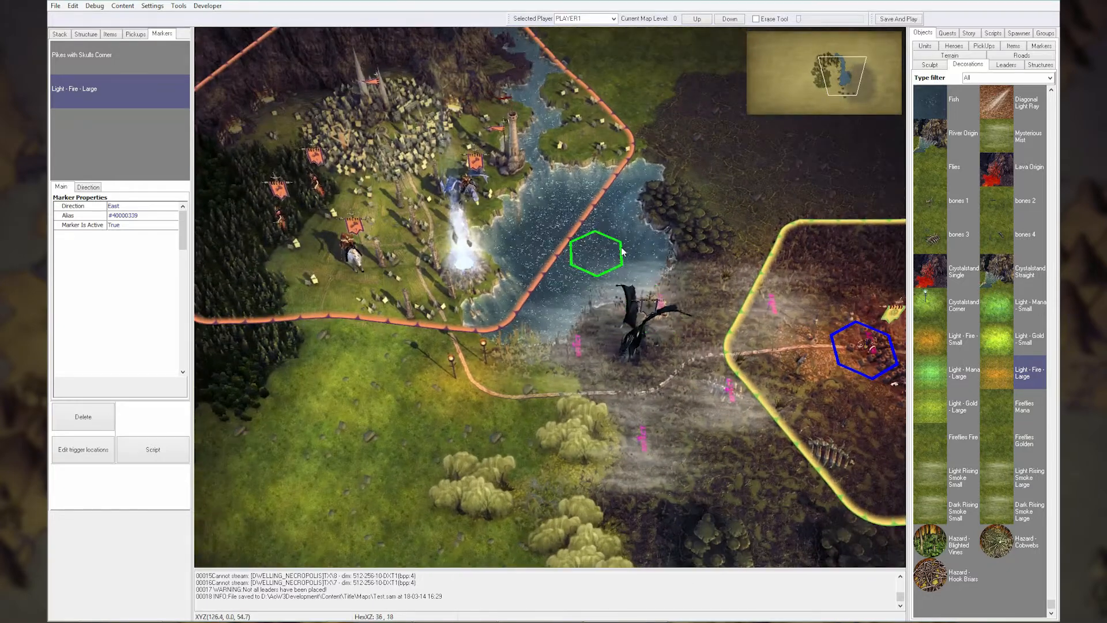
Save and playtest the map, sending the cavalry army out of the High Elf domain along the road toward the goblin village
left_click(885, 20)
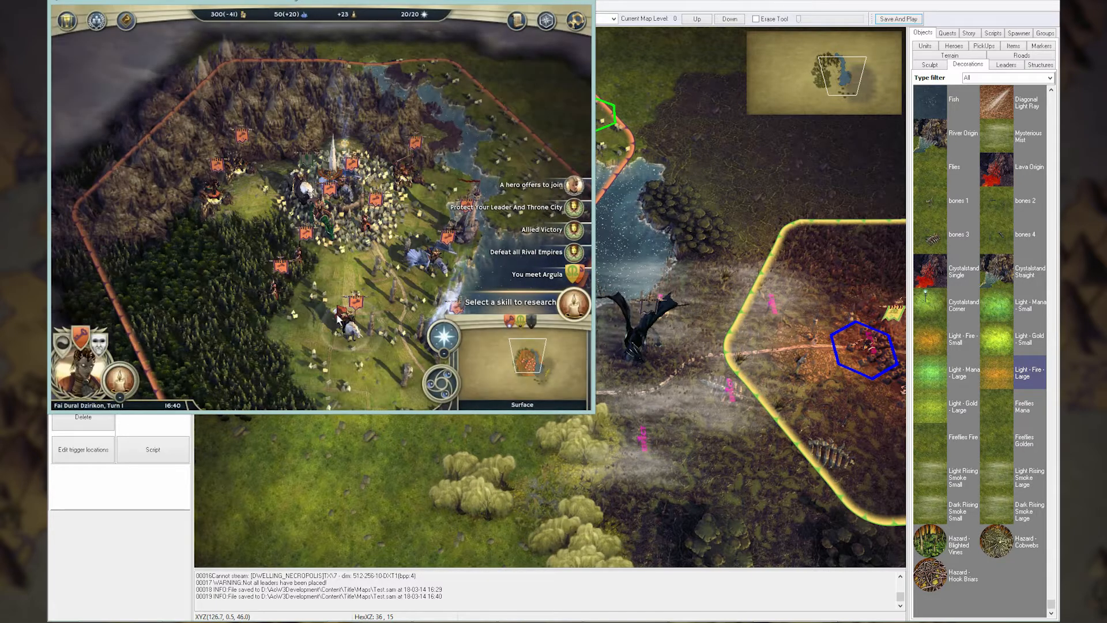
left_click_drag(354, 206, 350, 128)
left_click_drag(419, 223, 281, 116)
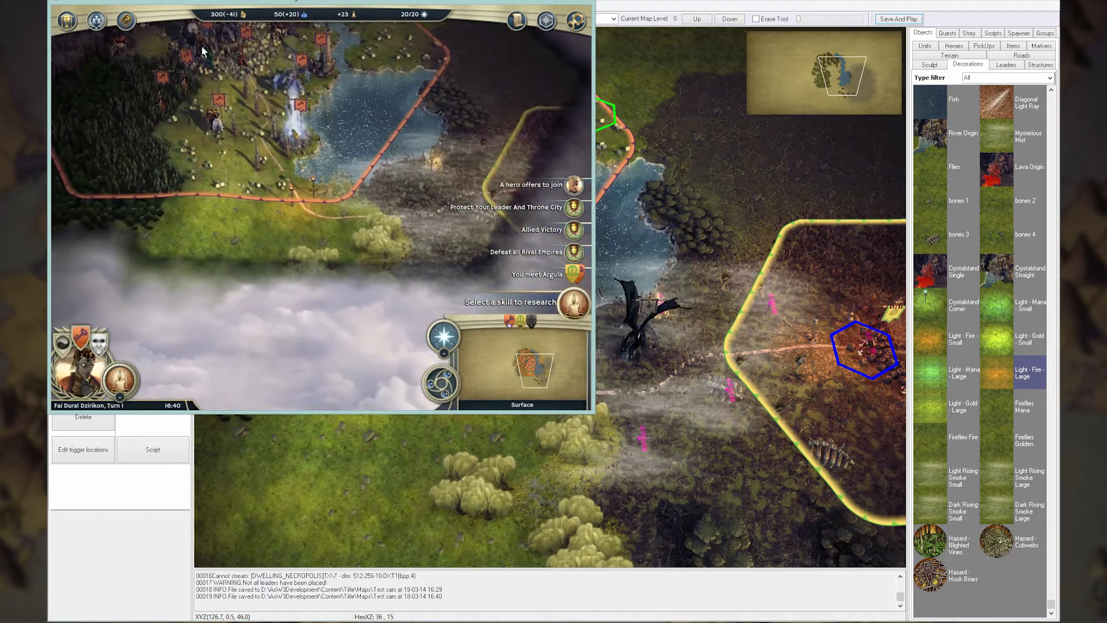
left_click_drag(336, 203, 411, 282)
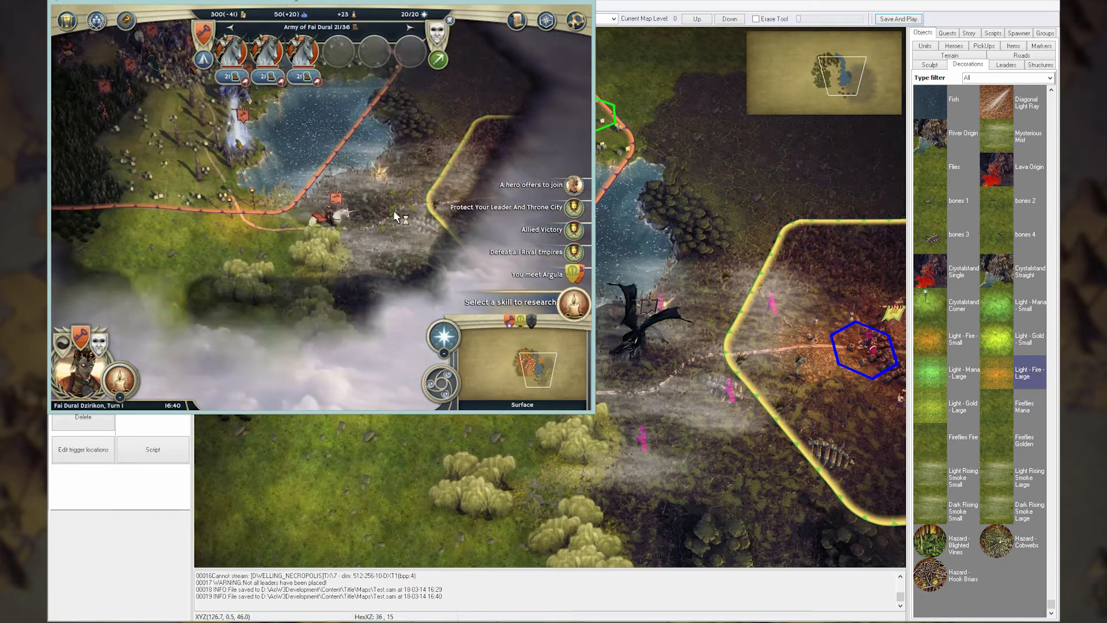
right_click(355, 204)
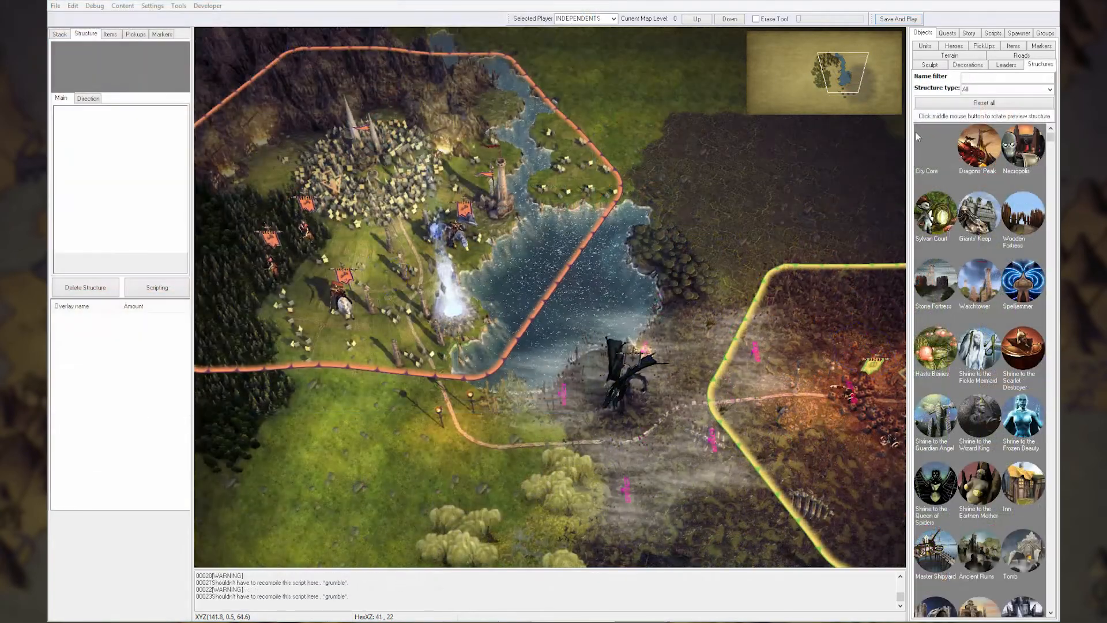
Open the main map settings and expand User Settings in the map properties
left_click_drag(842, 81, 841, 79)
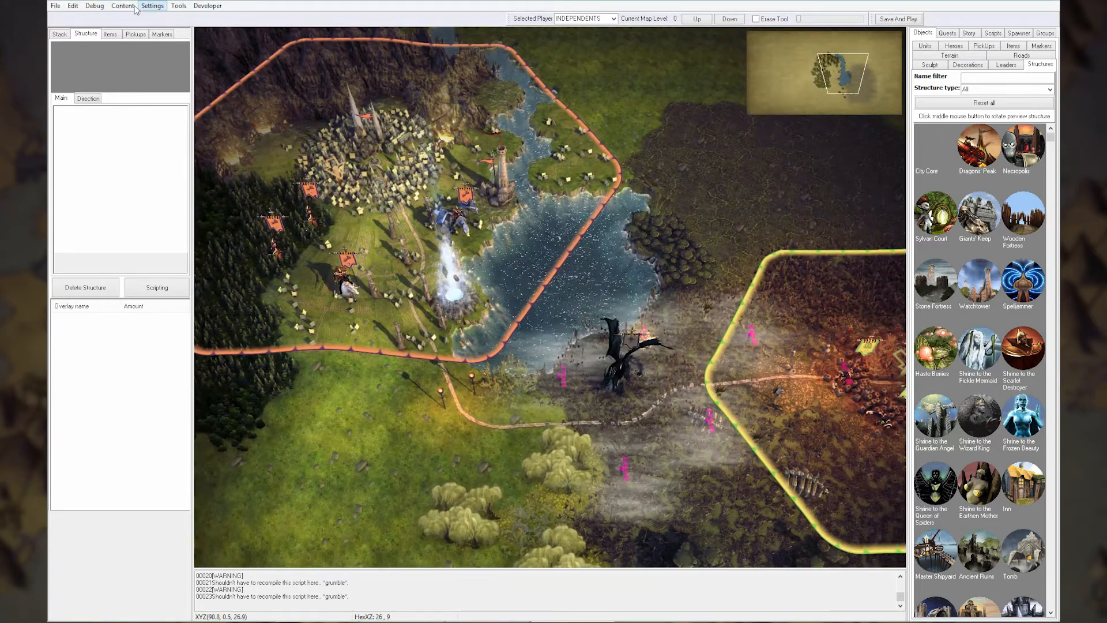
left_click(154, 7)
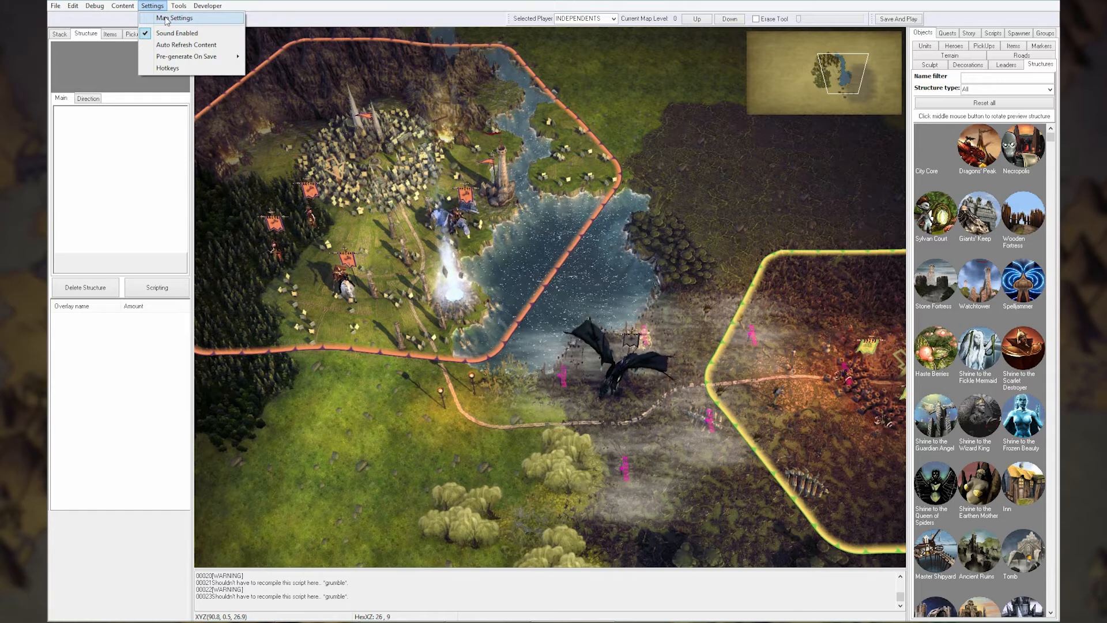
left_click(167, 18)
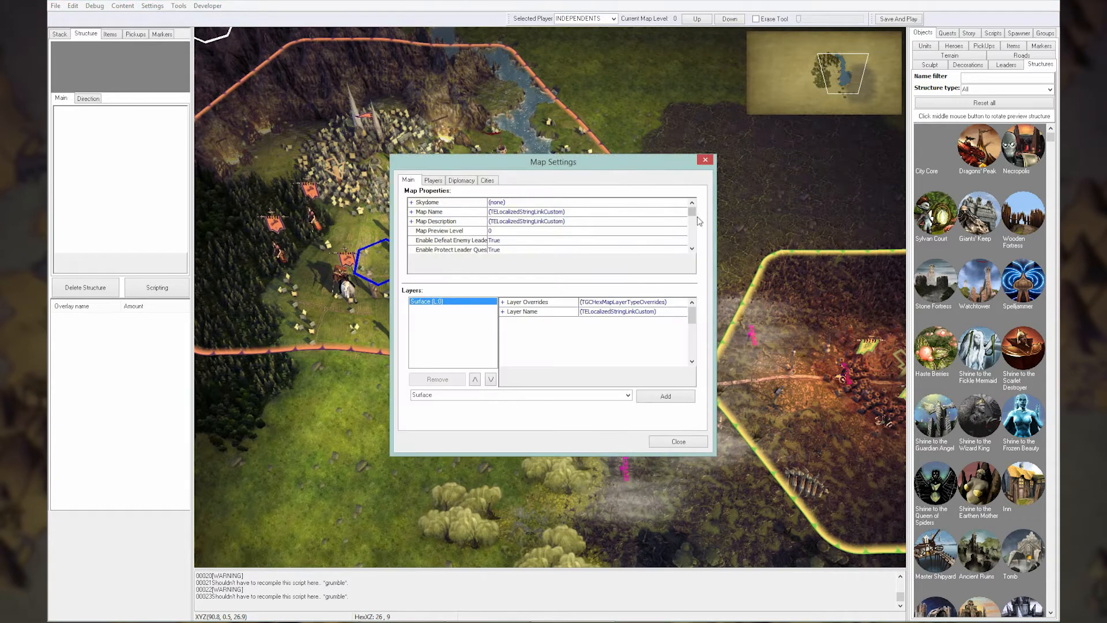
left_click_drag(694, 216, 699, 226)
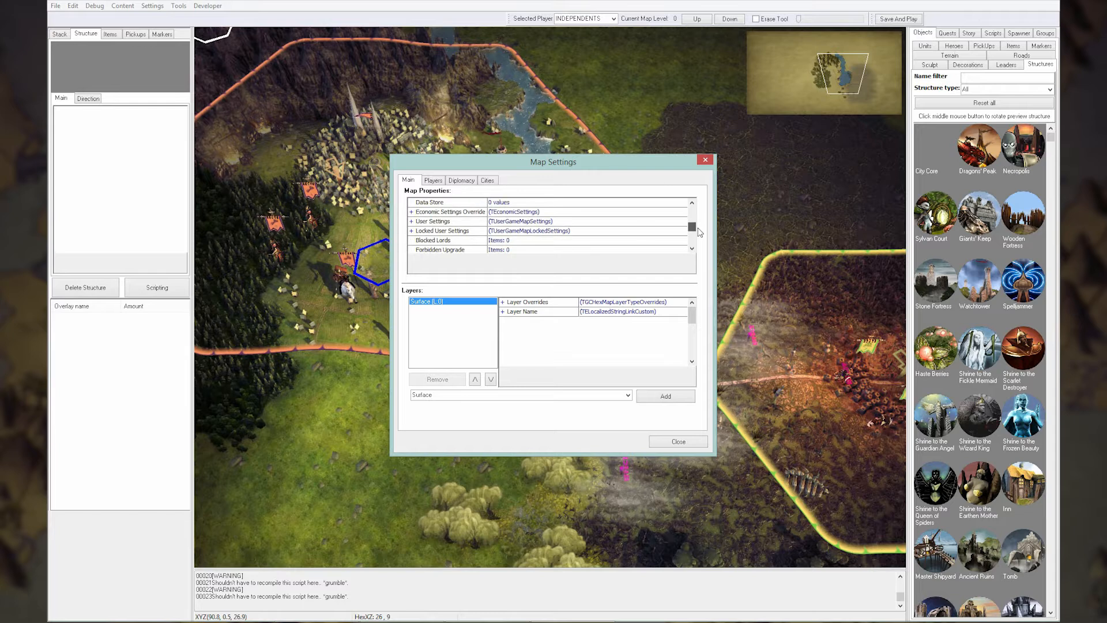
left_click(411, 221)
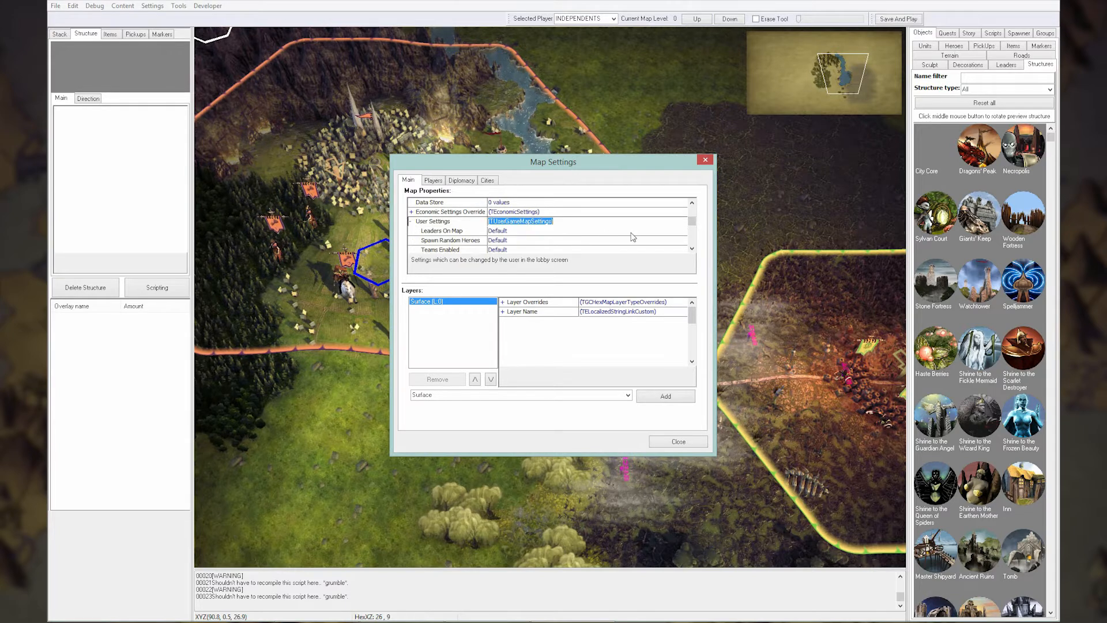
left_click_drag(695, 227, 696, 230)
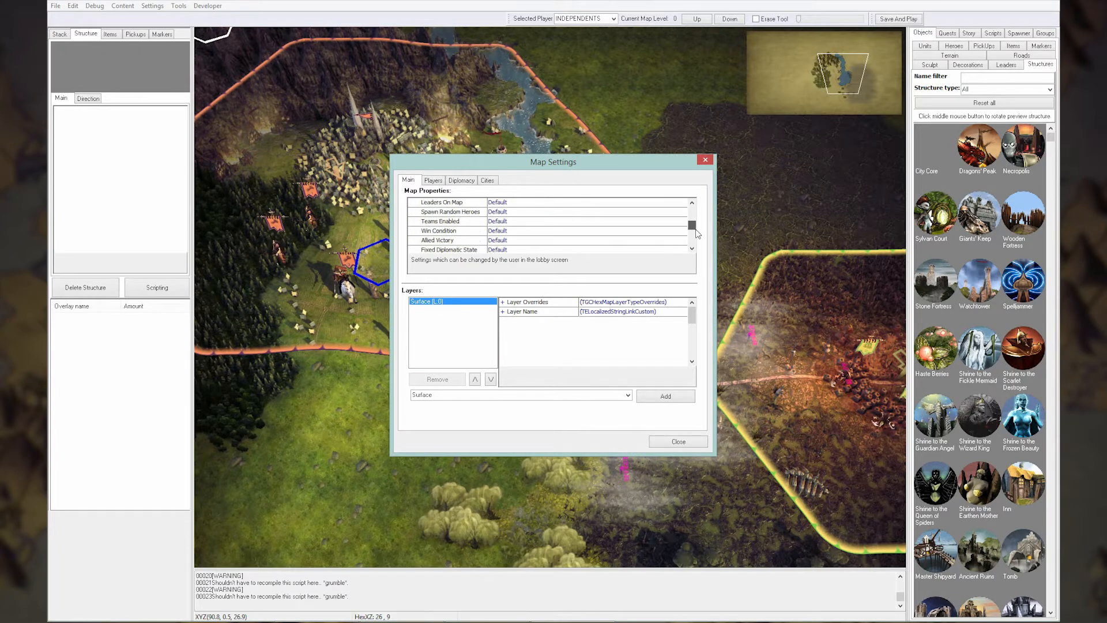
Examine the Win Condition options and keep Default, then review the remaining user settings such as hero limits
left_click(530, 231)
left_click(535, 229)
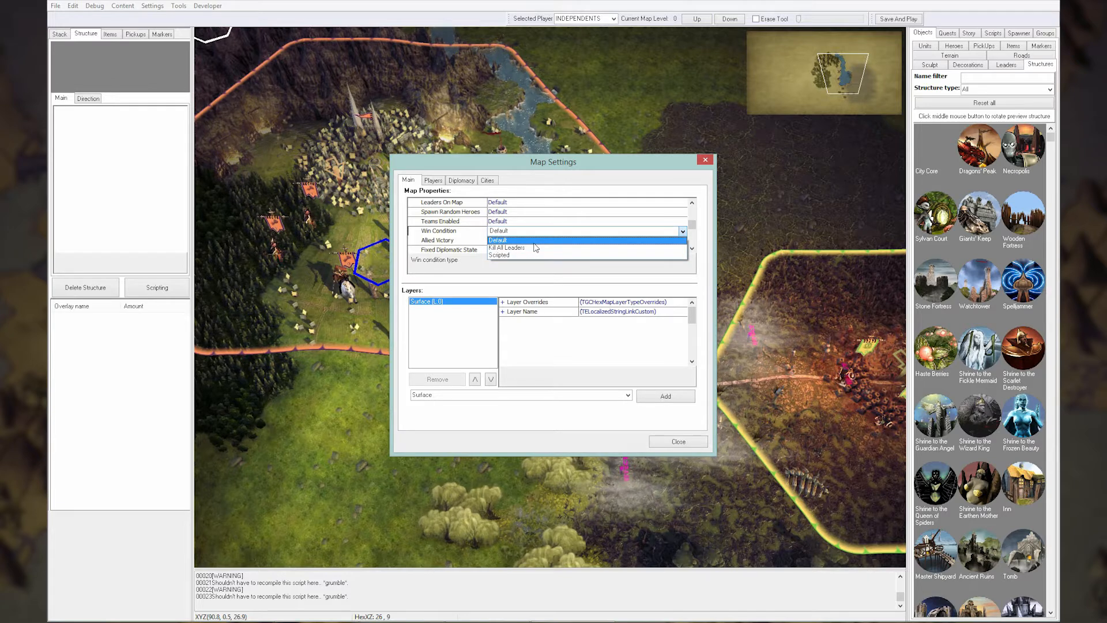
left_click(534, 244)
left_click(694, 248)
left_click(694, 248)
left_click(694, 248)
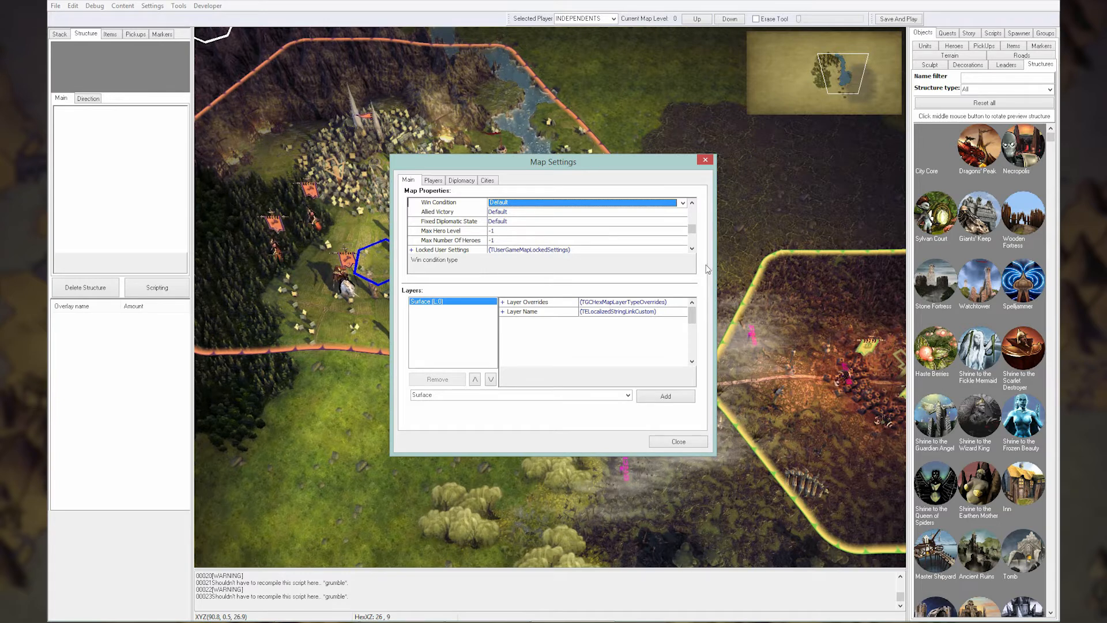
left_click(692, 248)
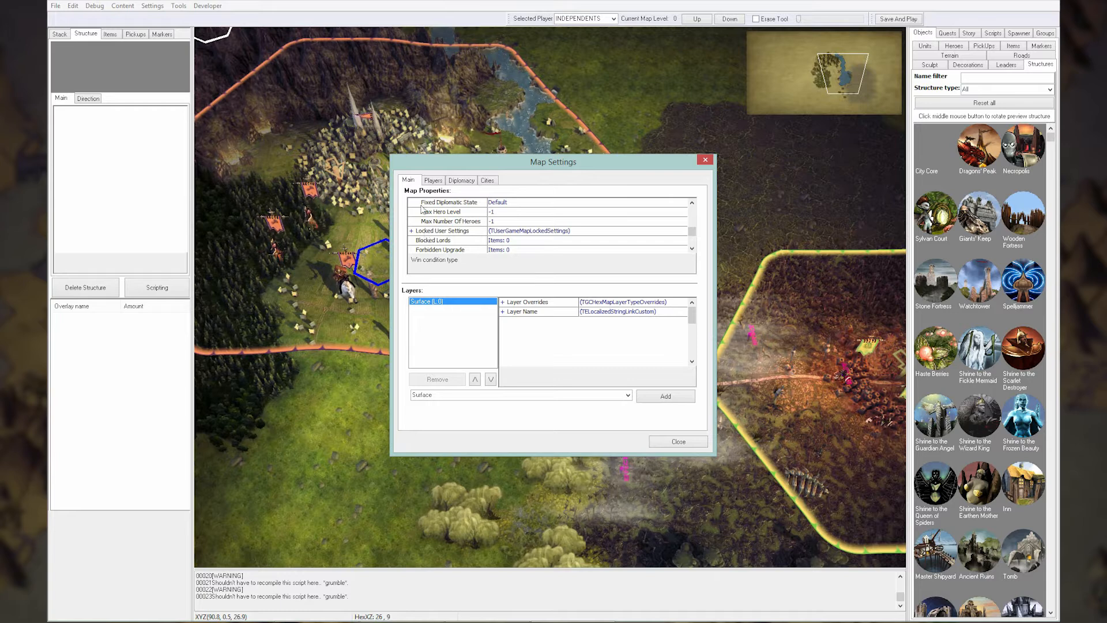
Review the map's player, diplomacy and independent city settings, then close the map settings
left_click(433, 181)
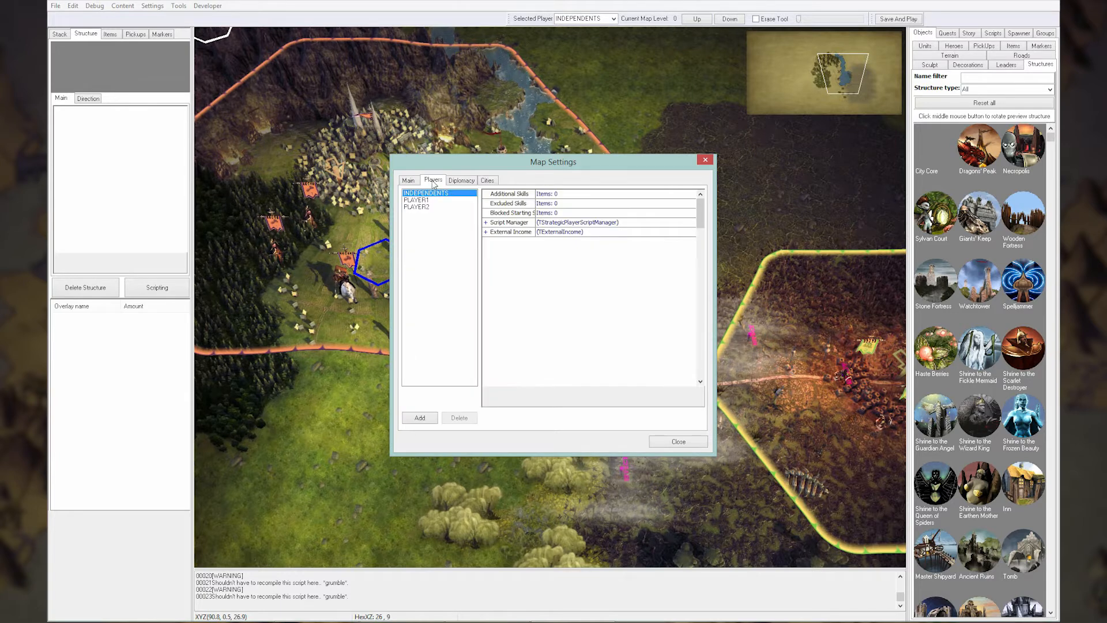
left_click(461, 181)
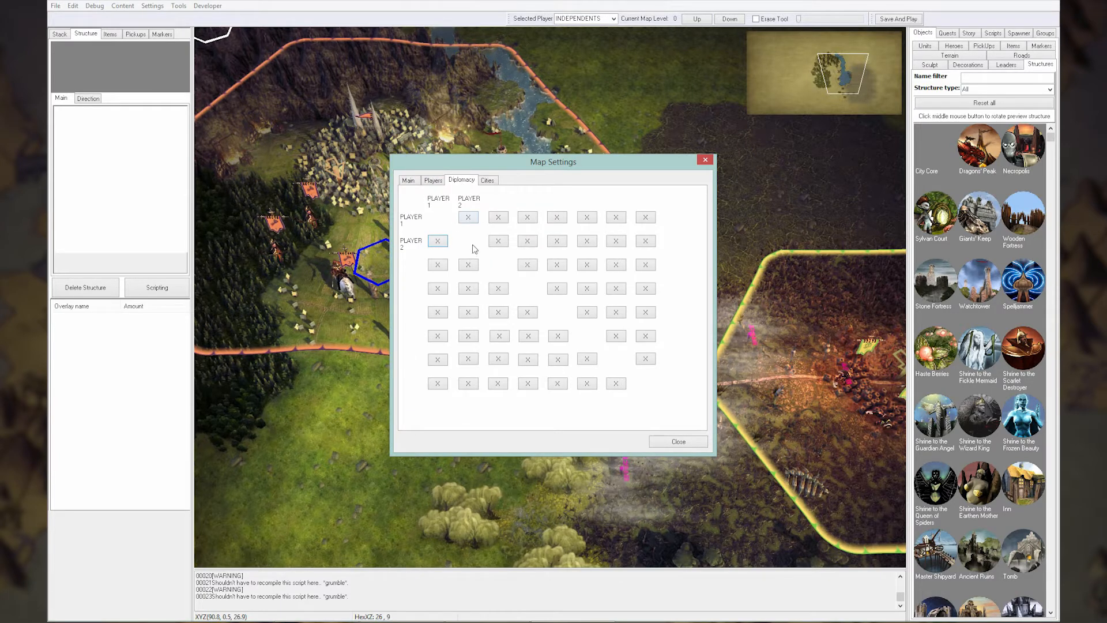
left_click(469, 218)
left_click(469, 218)
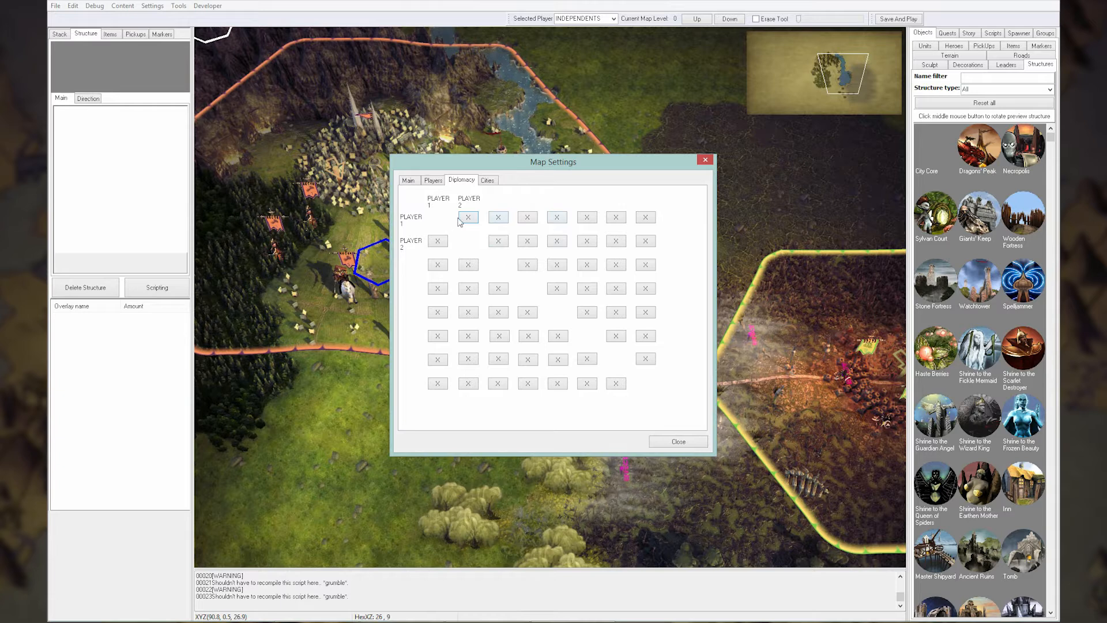
left_click(488, 181)
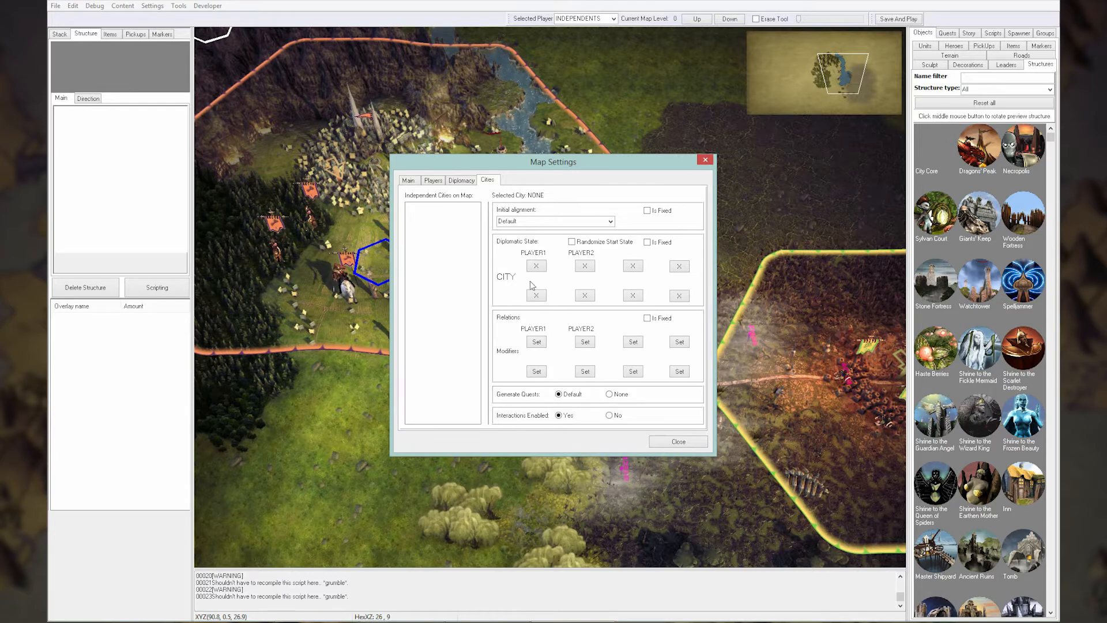
left_click(705, 160)
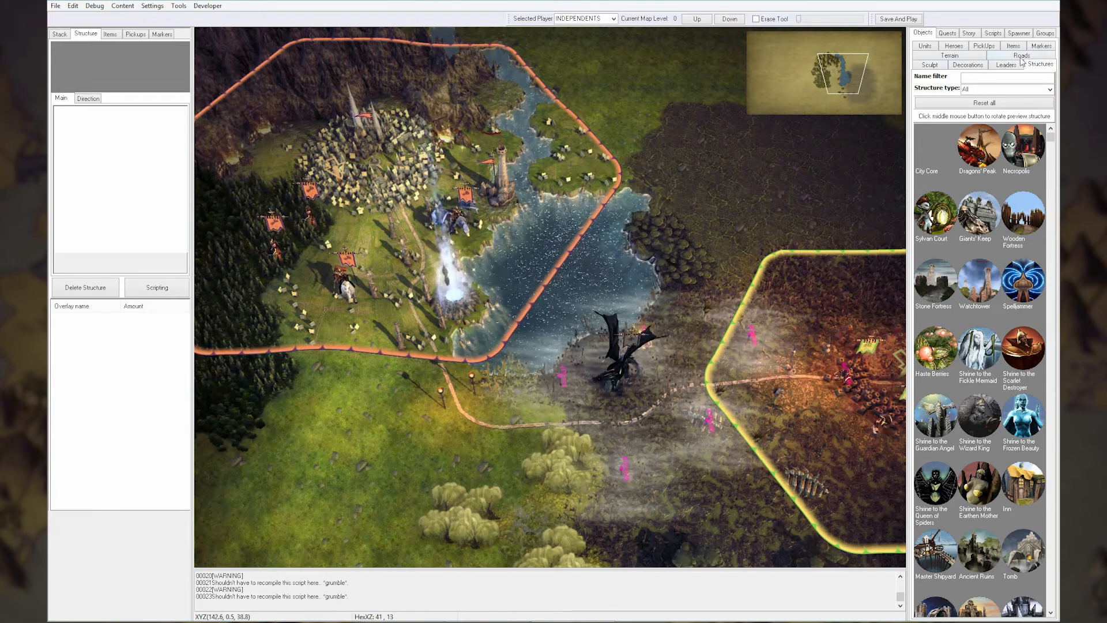
Place a Stack Area Trigger marker beside the lakeside tower in the High Elf domain and open its Player Alias Filter for editing
left_click(1042, 47)
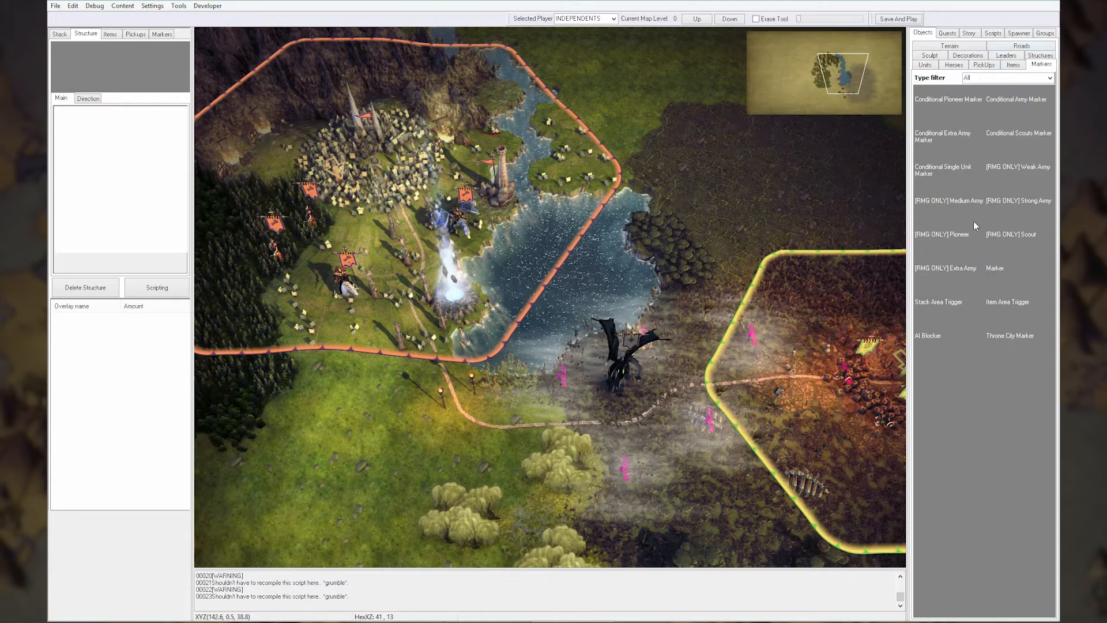
left_click(943, 305)
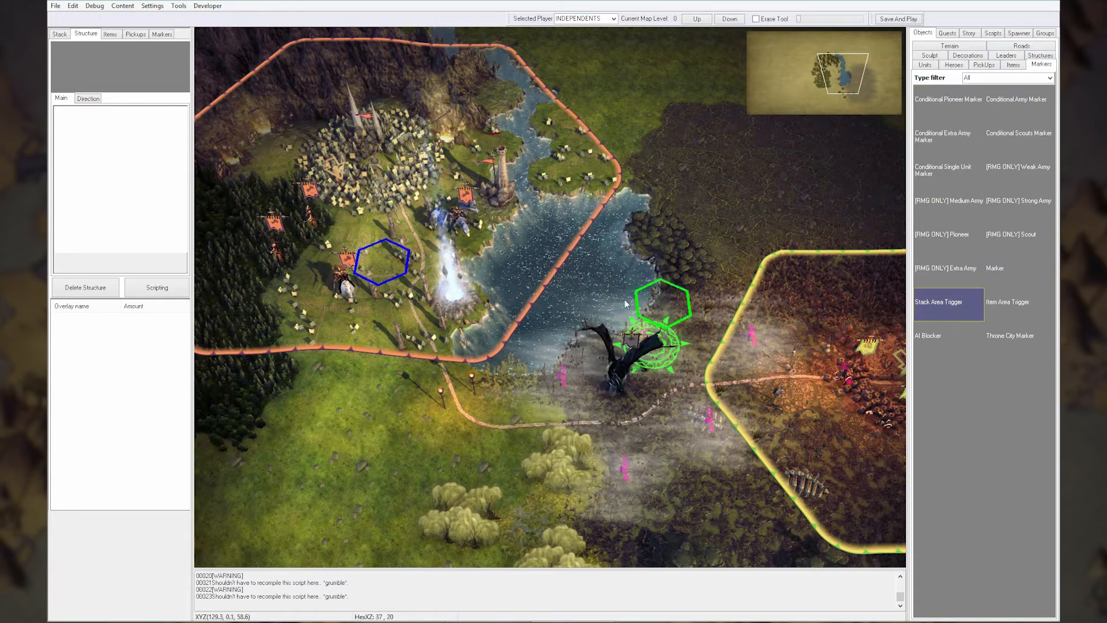
left_click(503, 196)
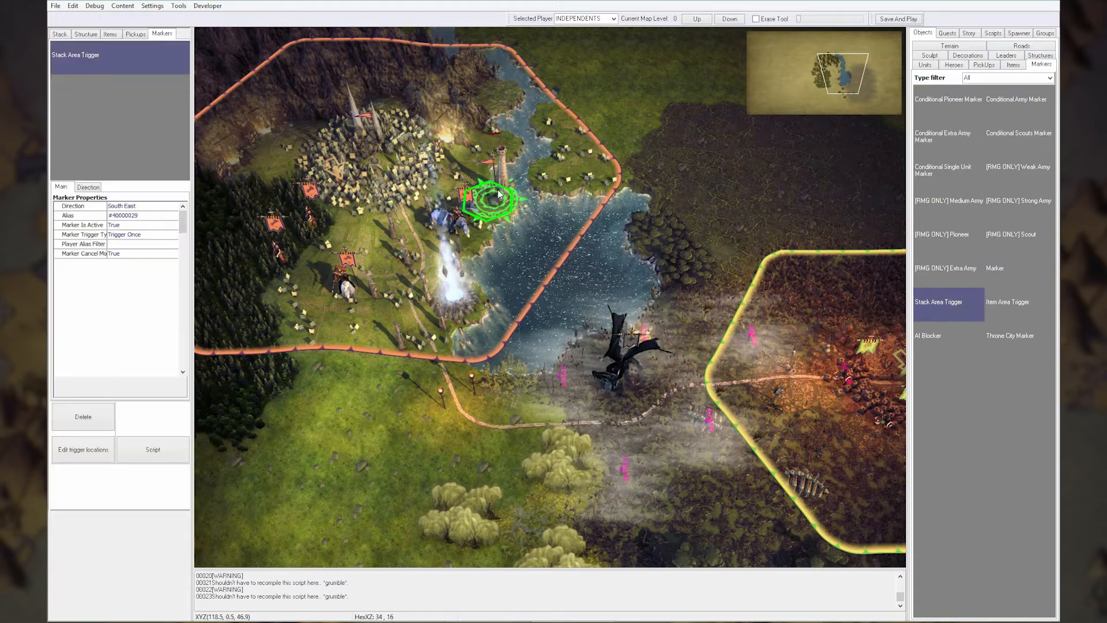
left_click(128, 244)
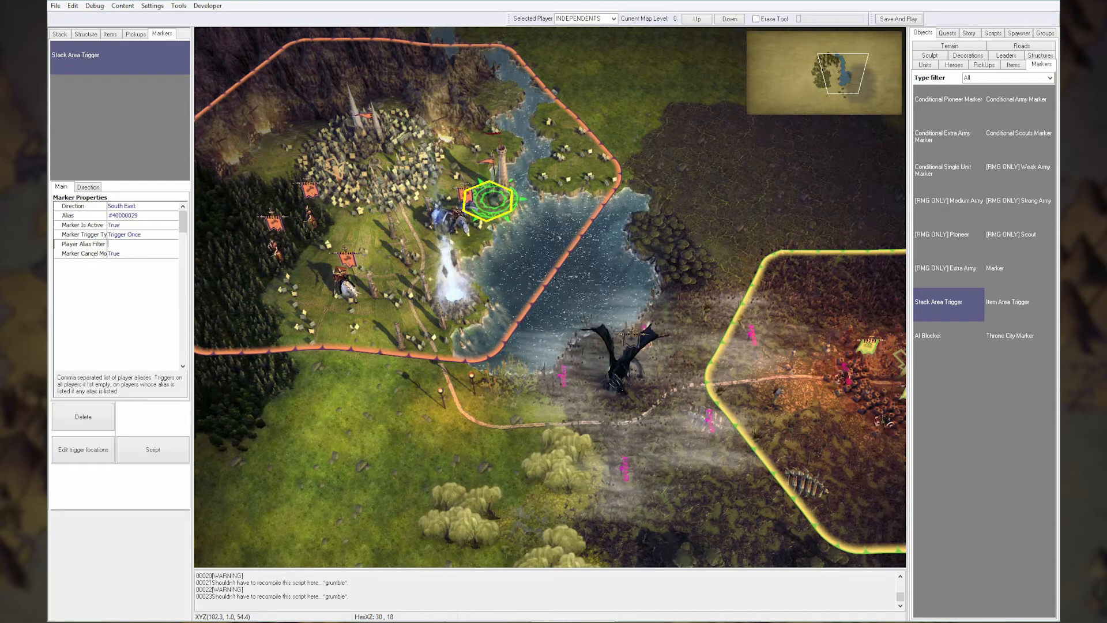
left_click(128, 244)
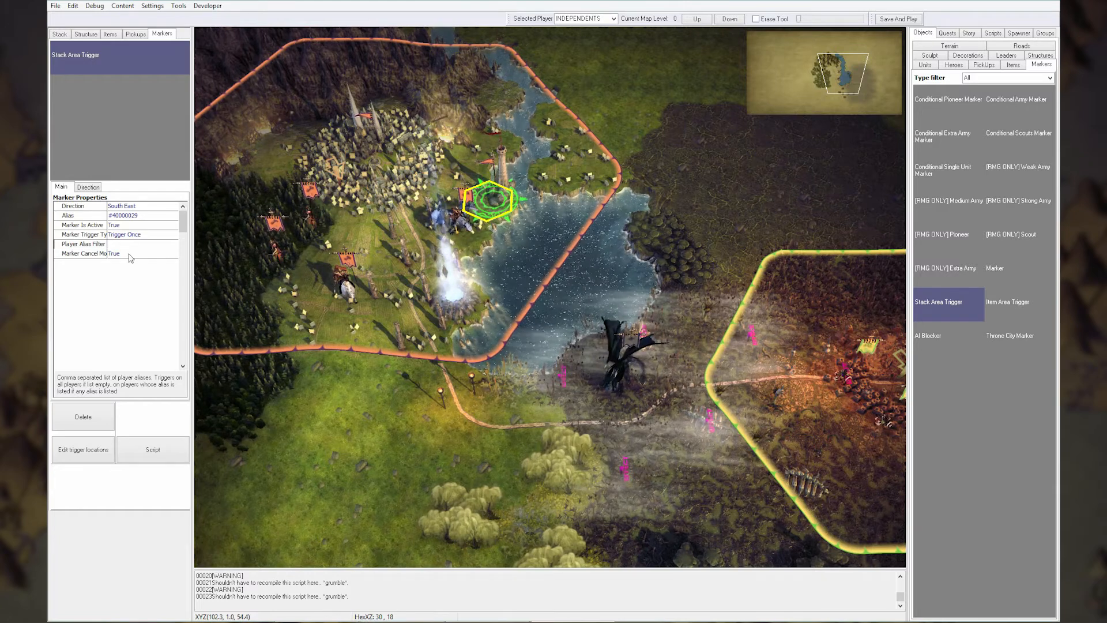
Open the Stack Area Trigger's scripts and declare a new script named EventScript
left_click(152, 447)
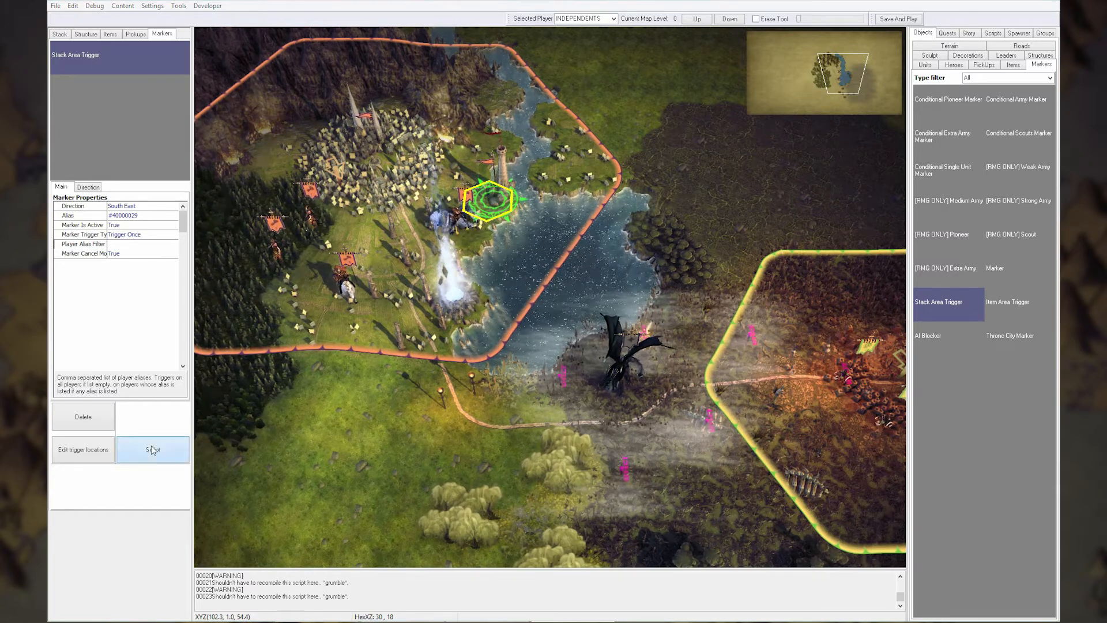
left_click(241, 169)
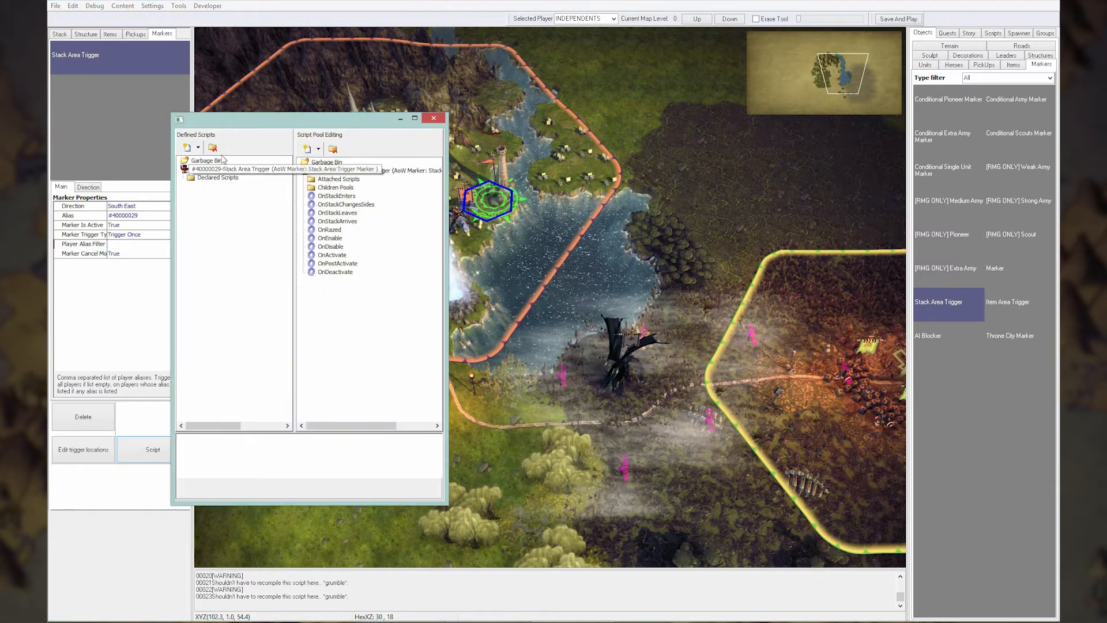
left_click(187, 147)
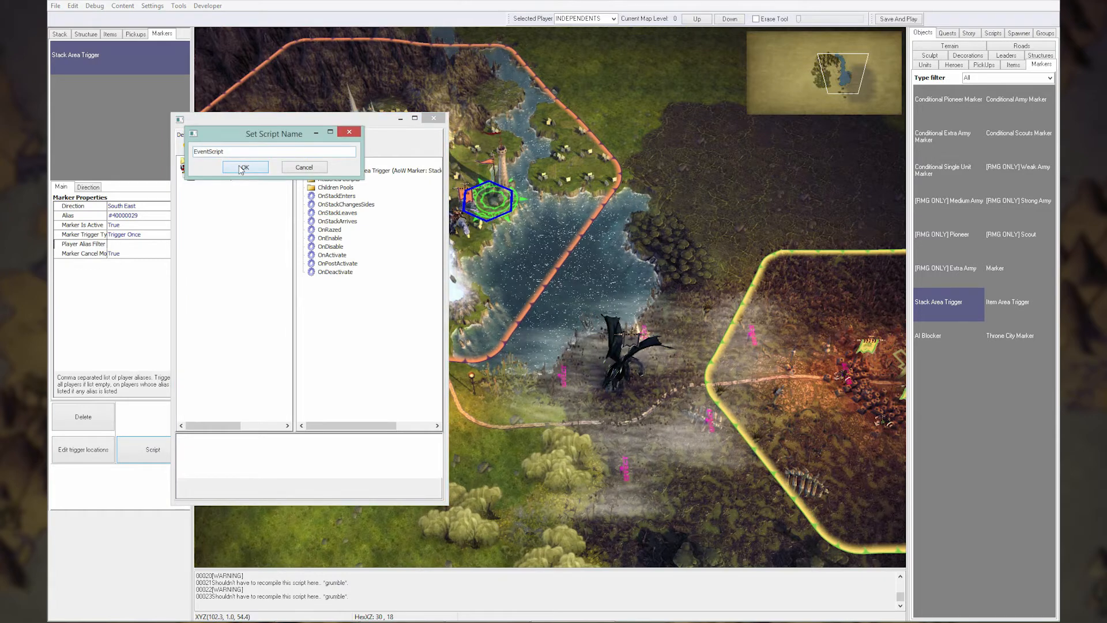
key("Return")
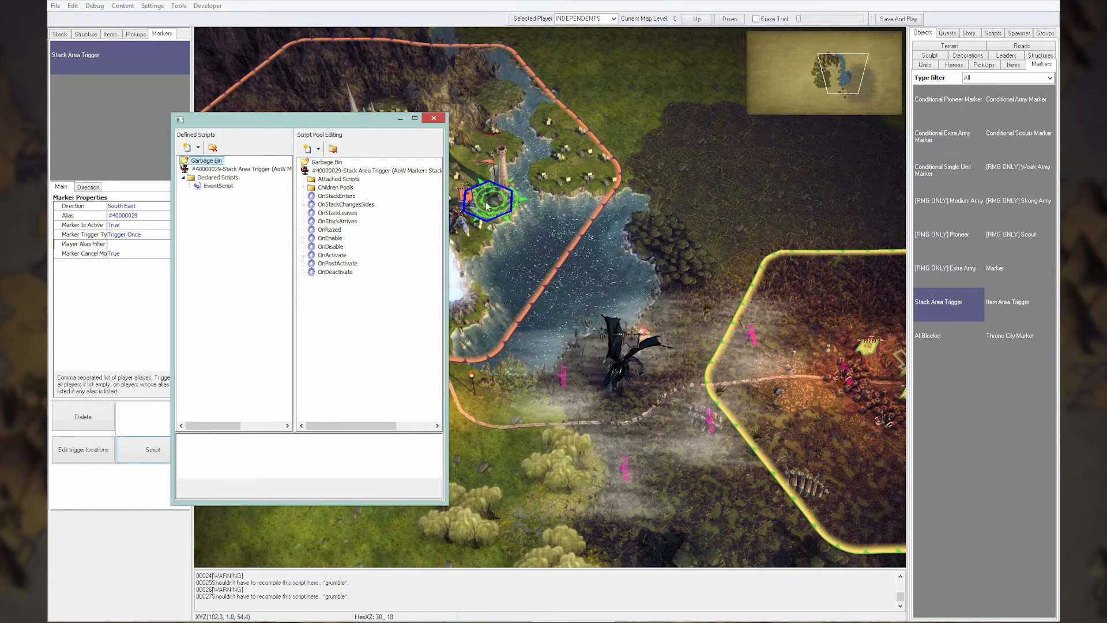
Try adding an OnStackEnters event function to EventScript, discard the unsaved script and close the trigger's script windows
left_click_drag(336, 196, 210, 193)
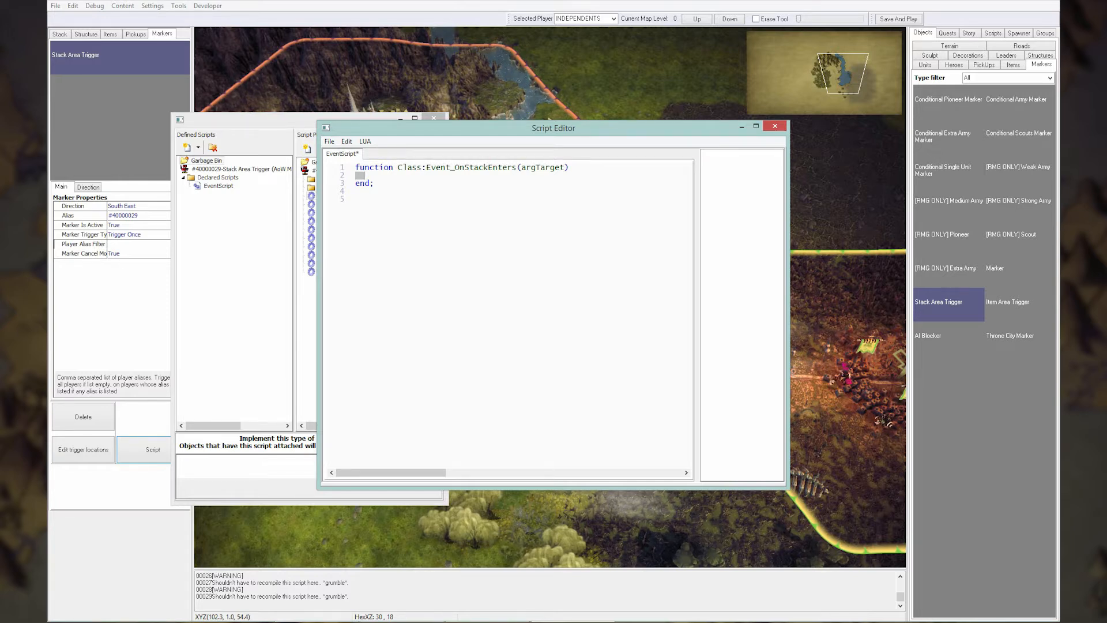
left_click(773, 128)
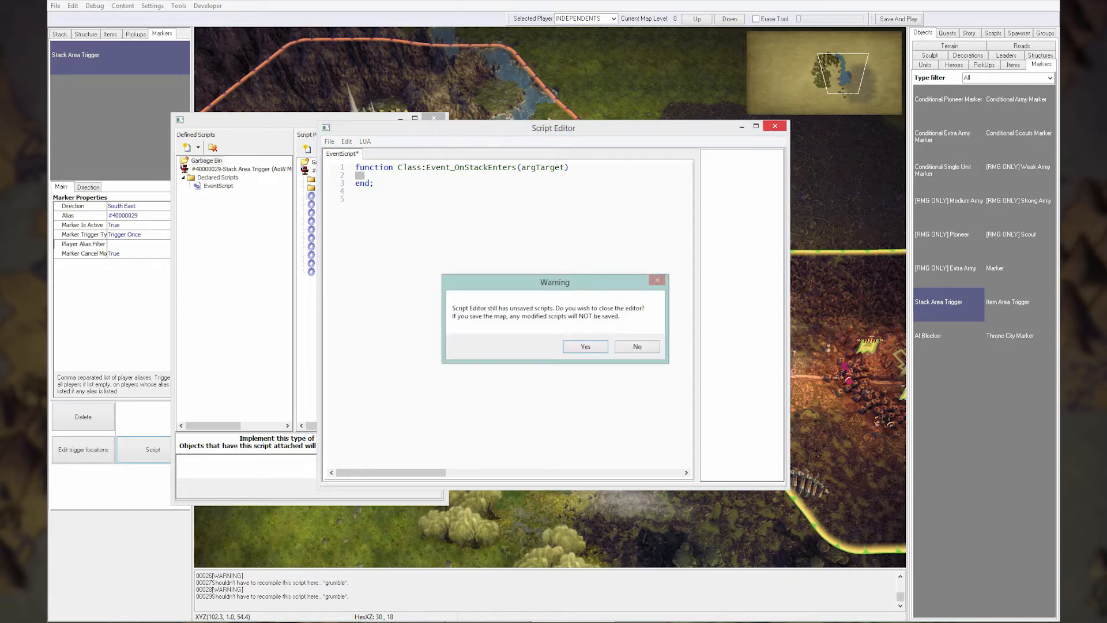
left_click(579, 349)
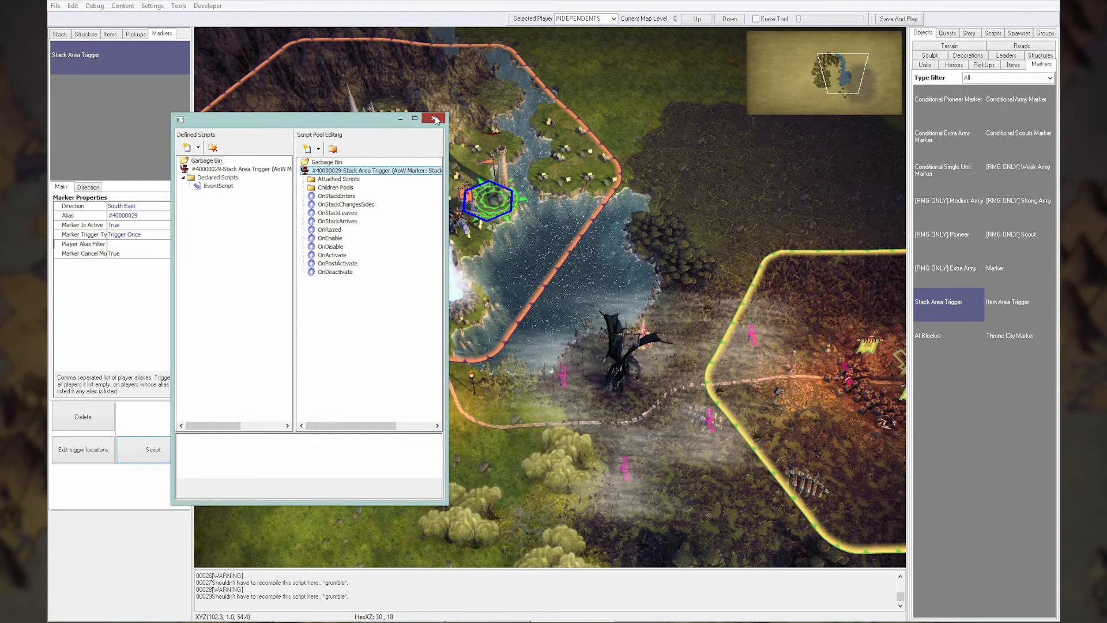
left_click(436, 120)
right_click(602, 223)
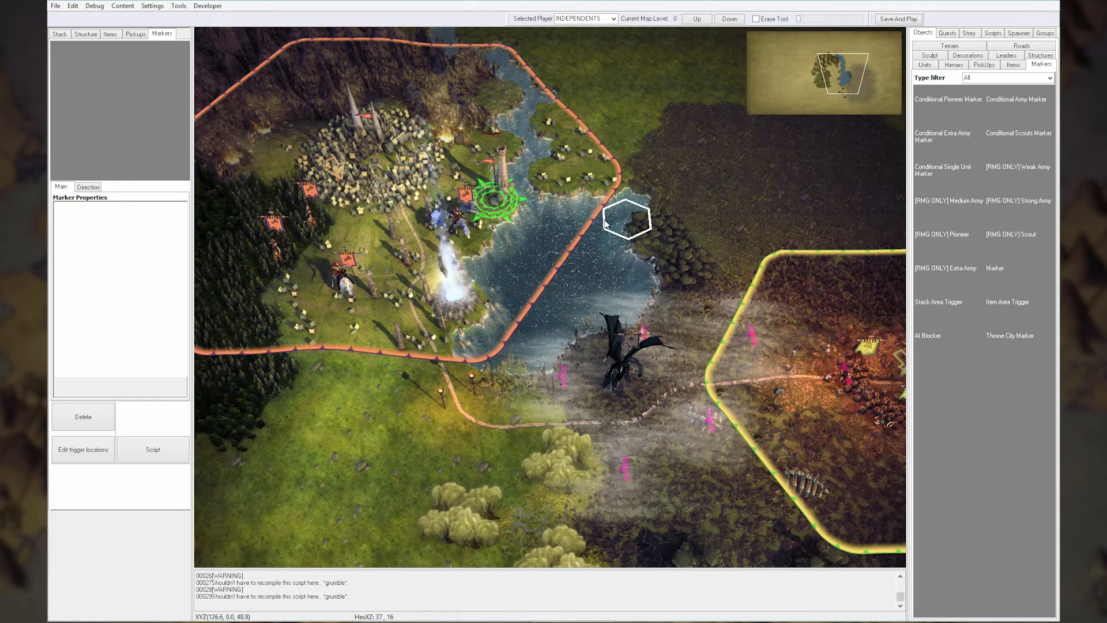
Open the Campaign Editor and add Test.cam from the Maps folder as a campaign scenario
left_click(179, 7)
left_click(196, 41)
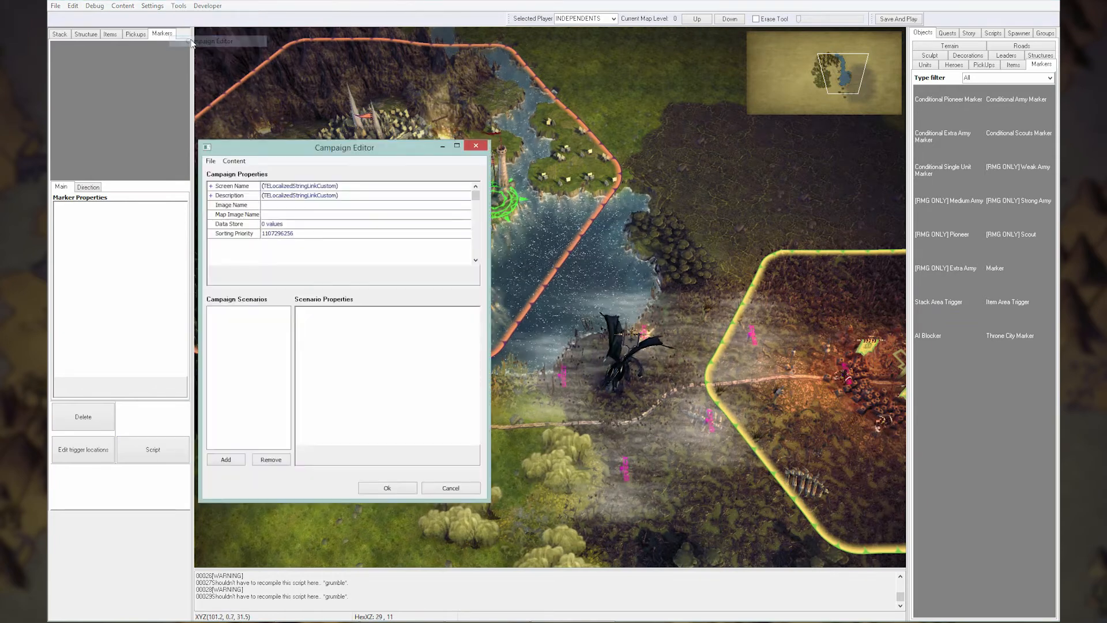
left_click_drag(296, 150, 348, 123)
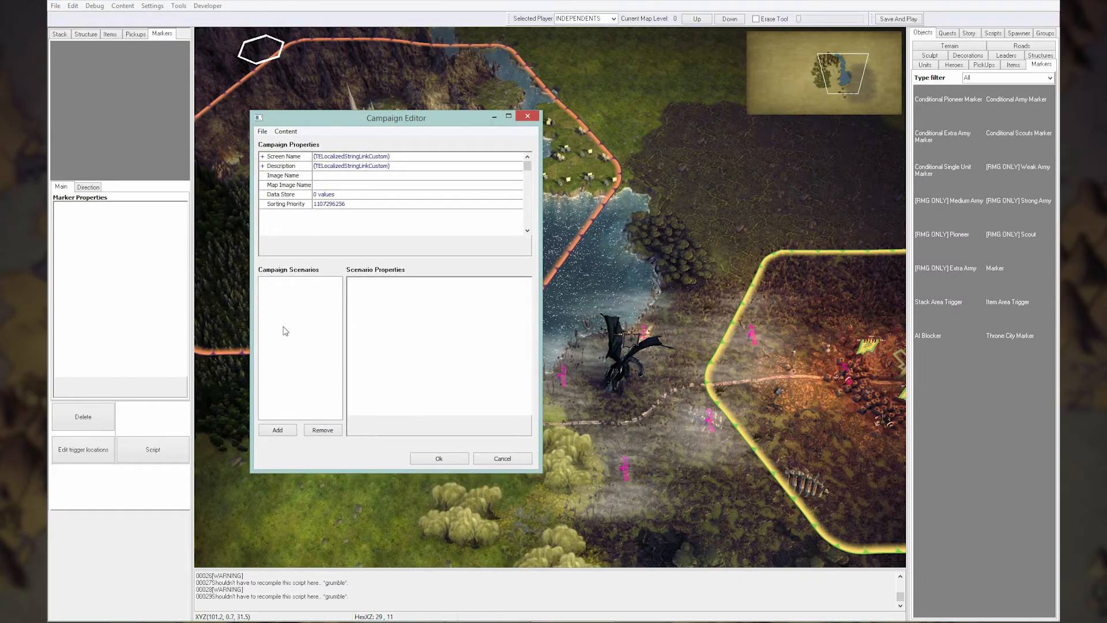
left_click(279, 429)
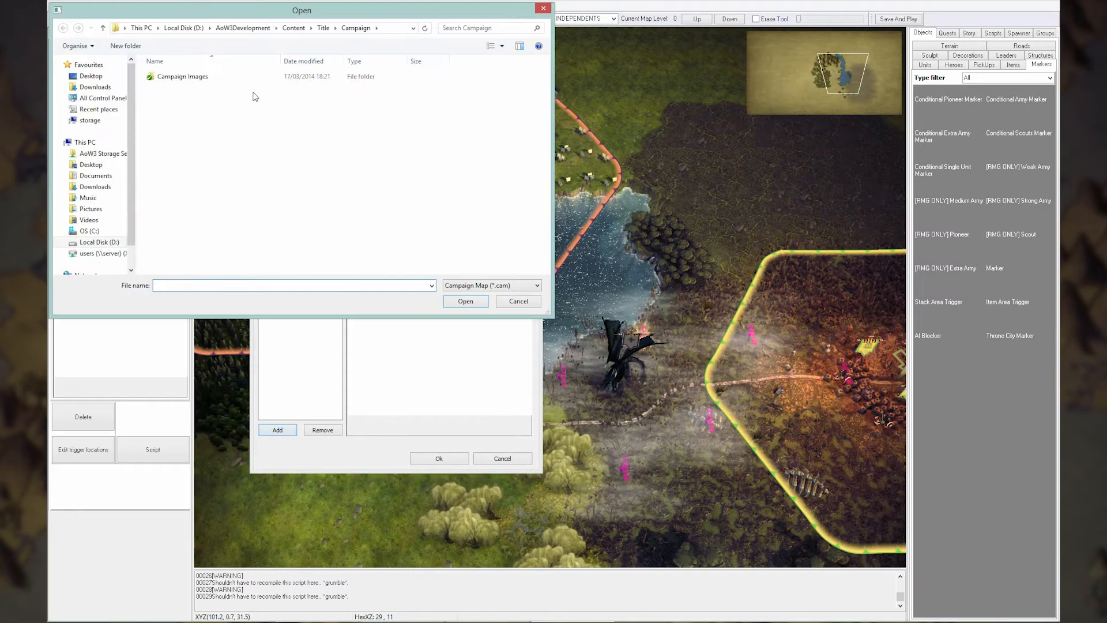
left_click(323, 28)
double_click(182, 132)
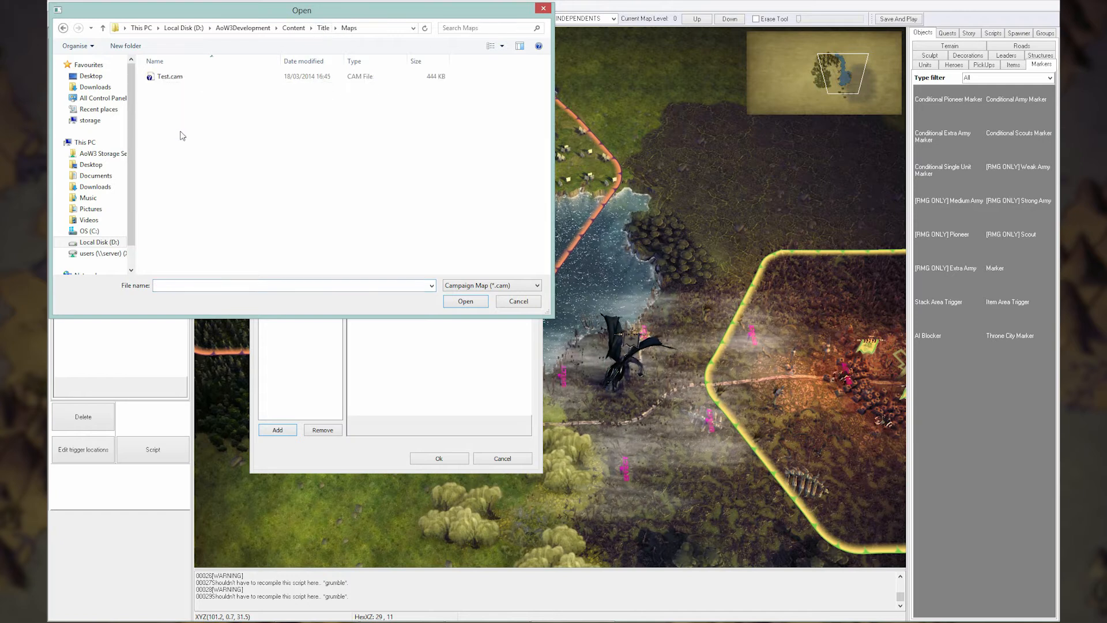
left_click(174, 79)
left_click(465, 302)
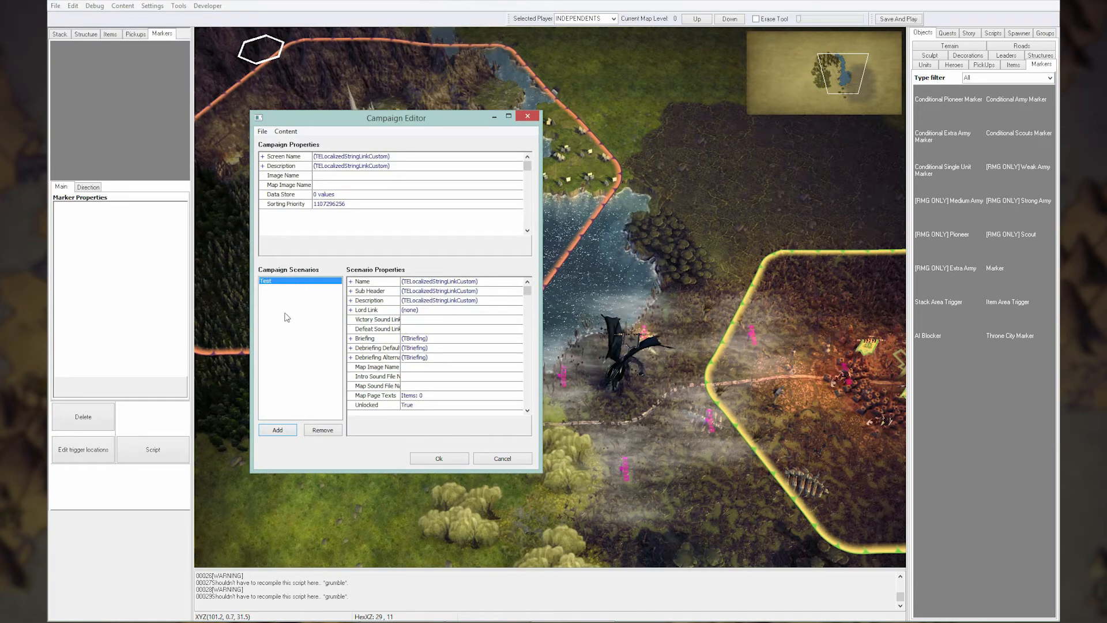
Expand the Test scenario's Description, open its Custom String for editing and look over the scenario properties
left_click(350, 300)
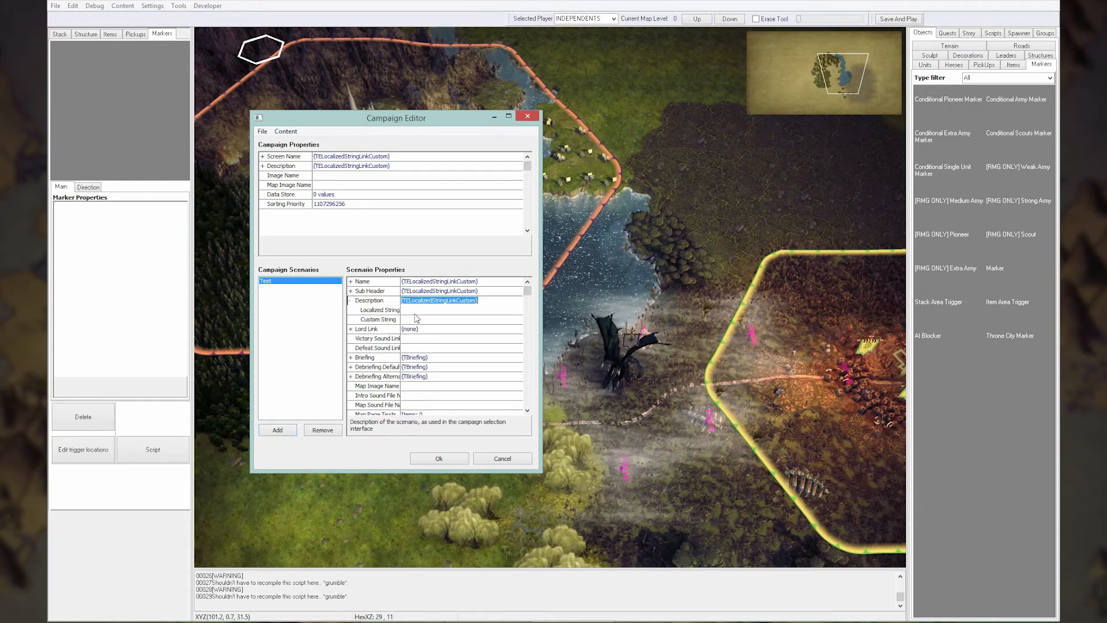
left_click(386, 319)
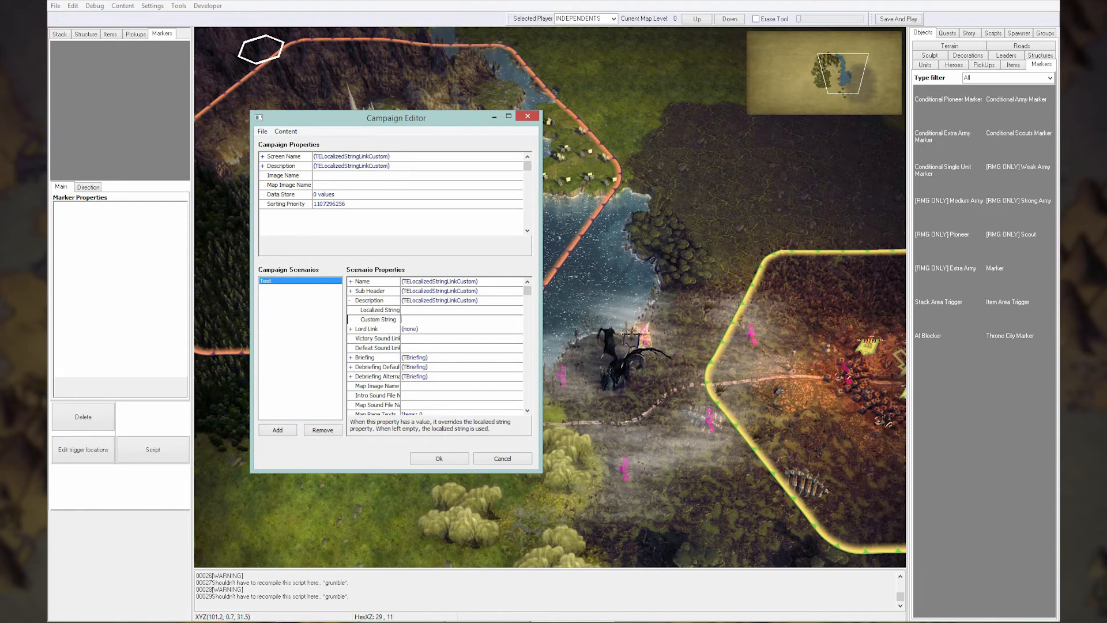
left_click_drag(526, 290, 531, 306)
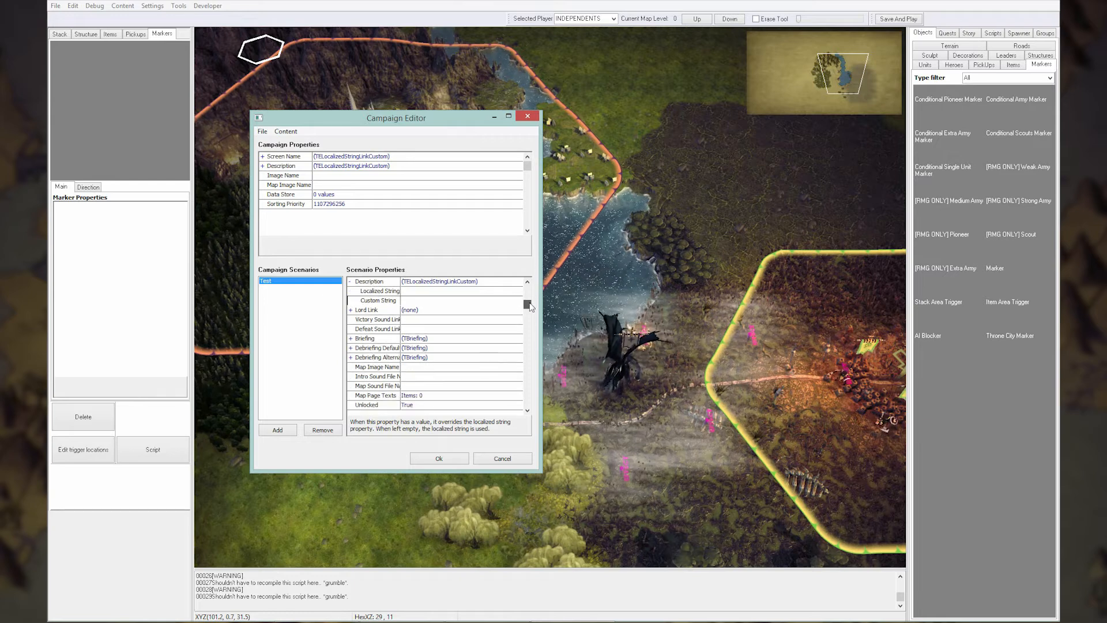
Expand the Test scenario's Briefing and add a new page to its Briefing Pages
left_click(350, 339)
left_click(450, 353)
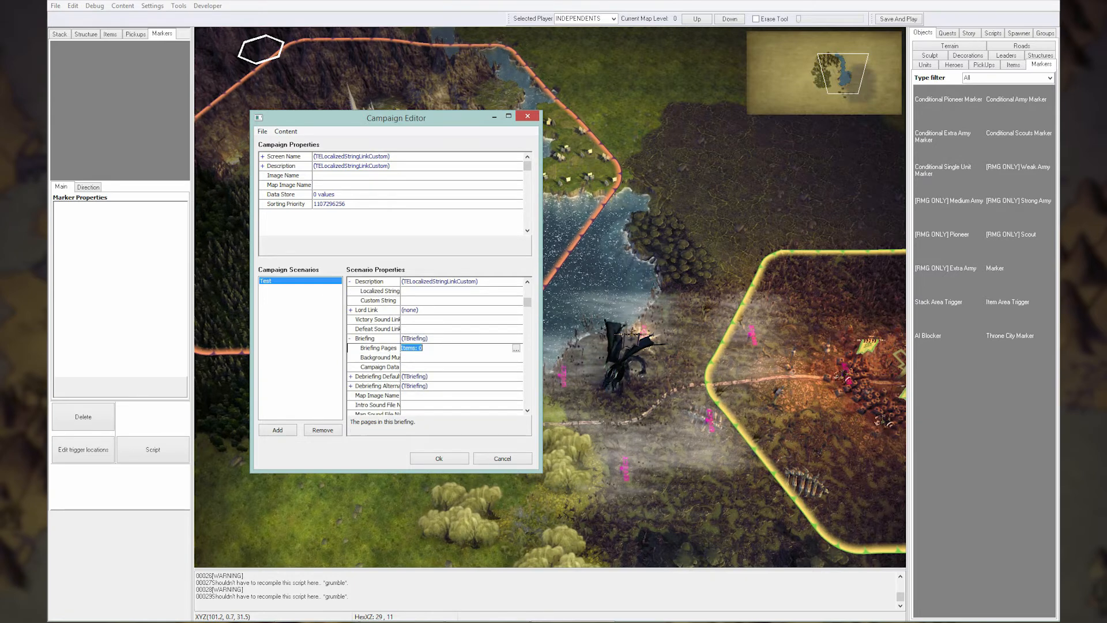
left_click(517, 348)
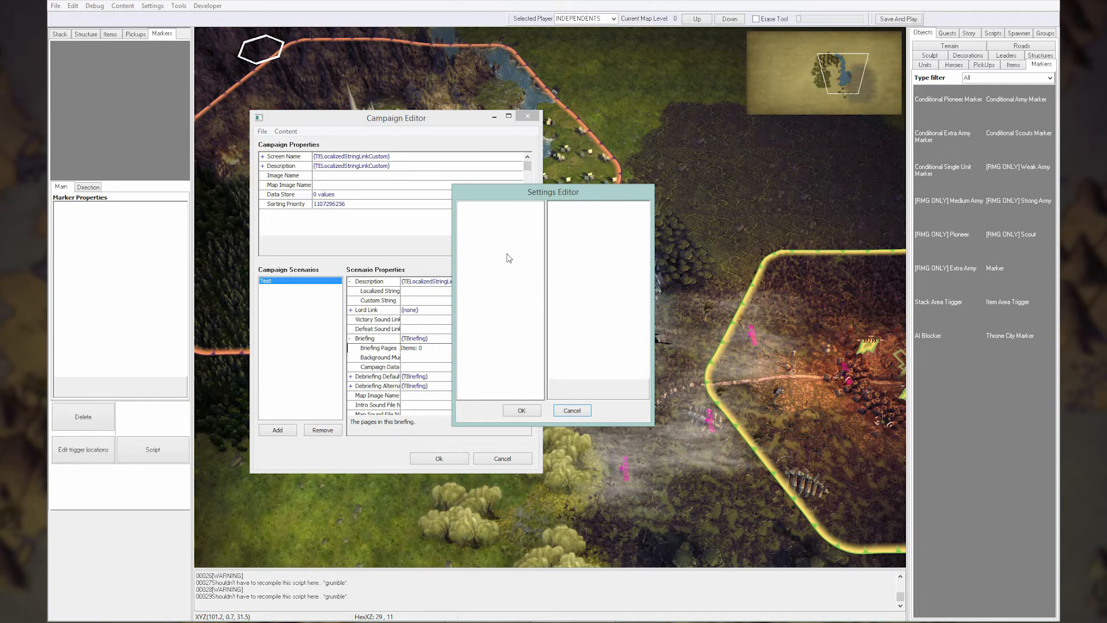
right_click(507, 254)
left_click(526, 260)
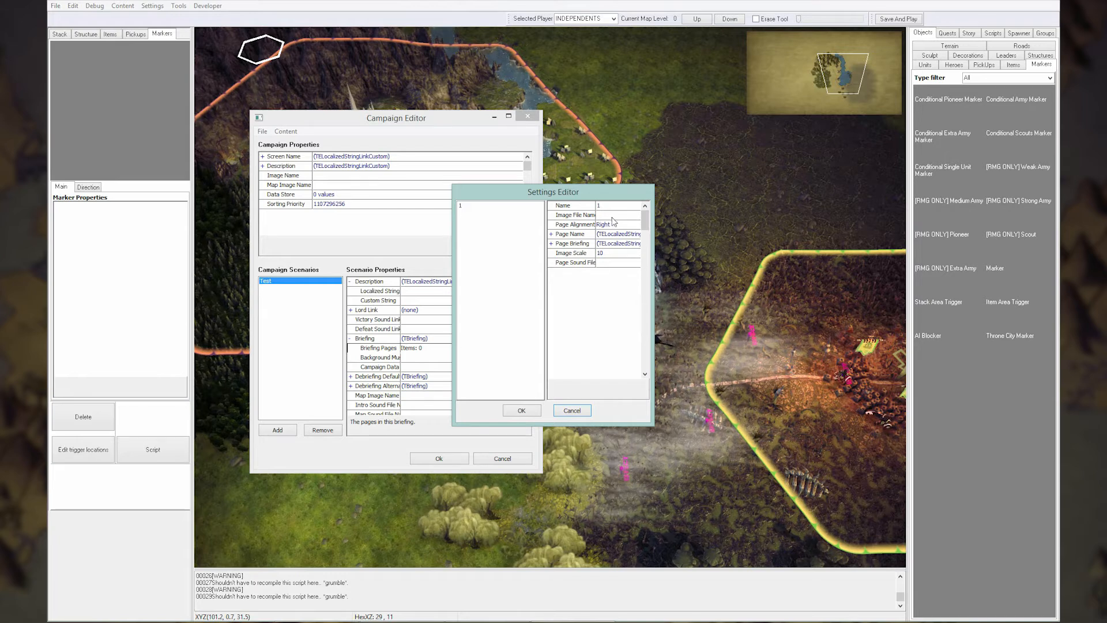
Inspect the new briefing page's Page Name and Page Briefing text properties, then accept the page
left_click(550, 234)
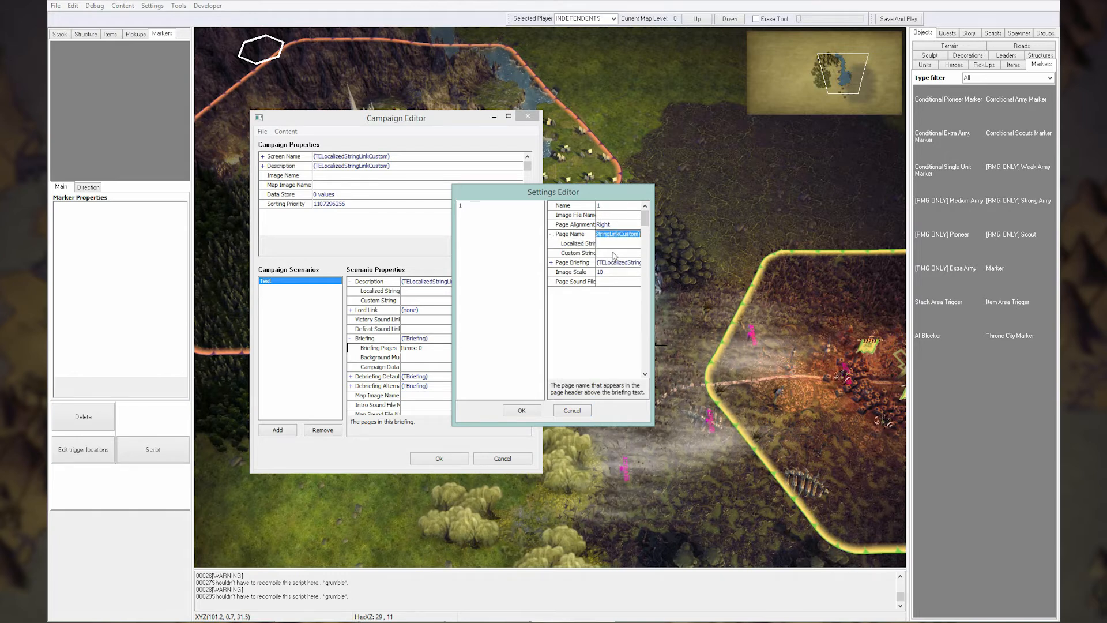
left_click(595, 254)
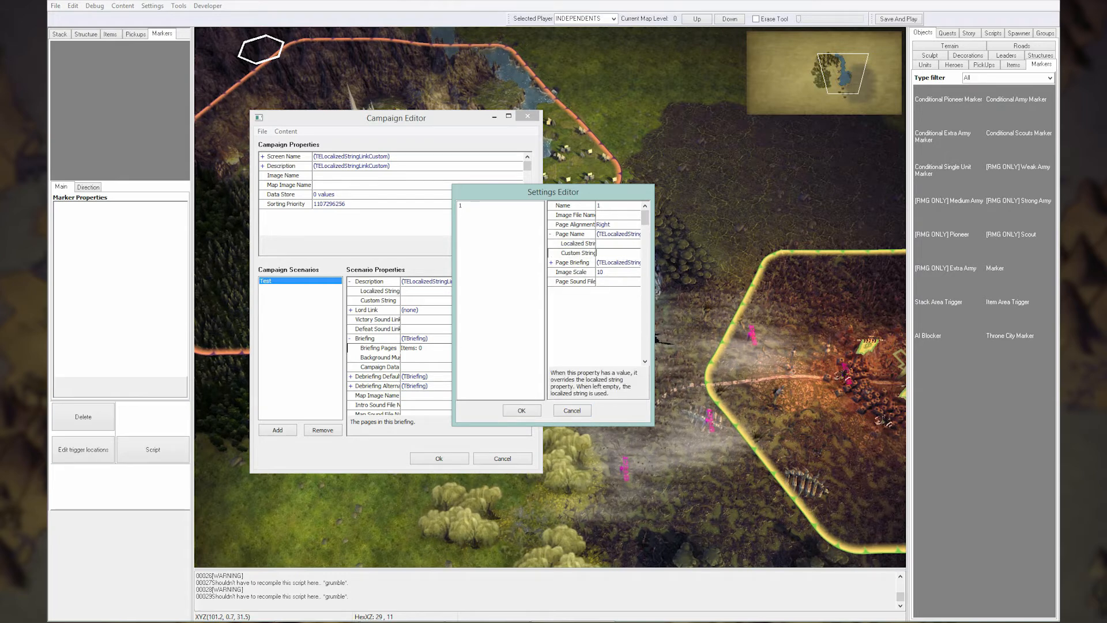
left_click(551, 264)
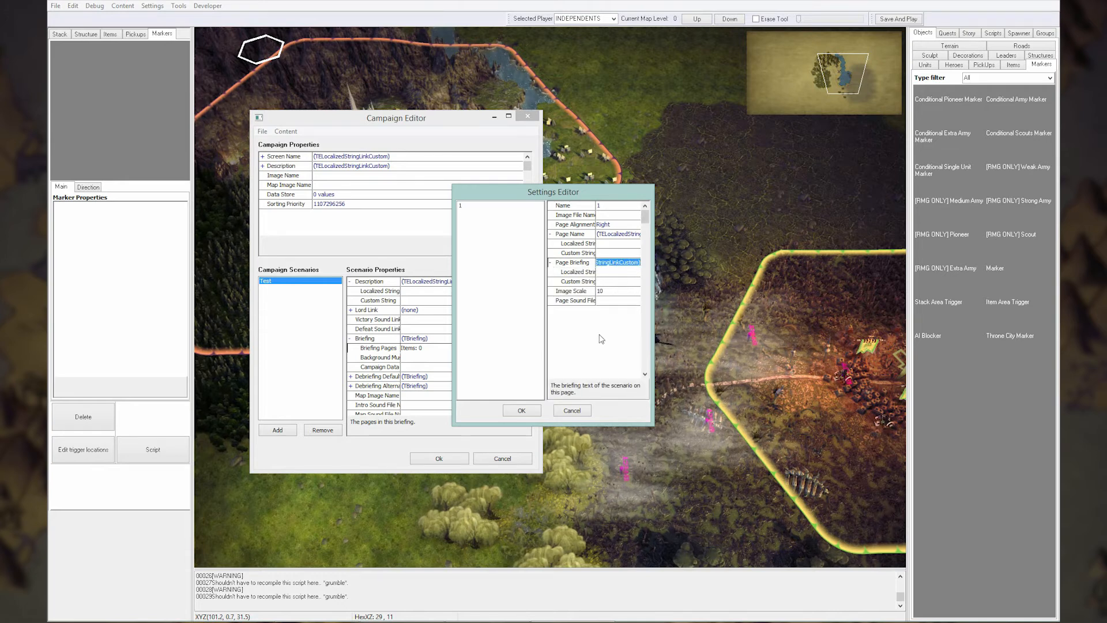
left_click(521, 410)
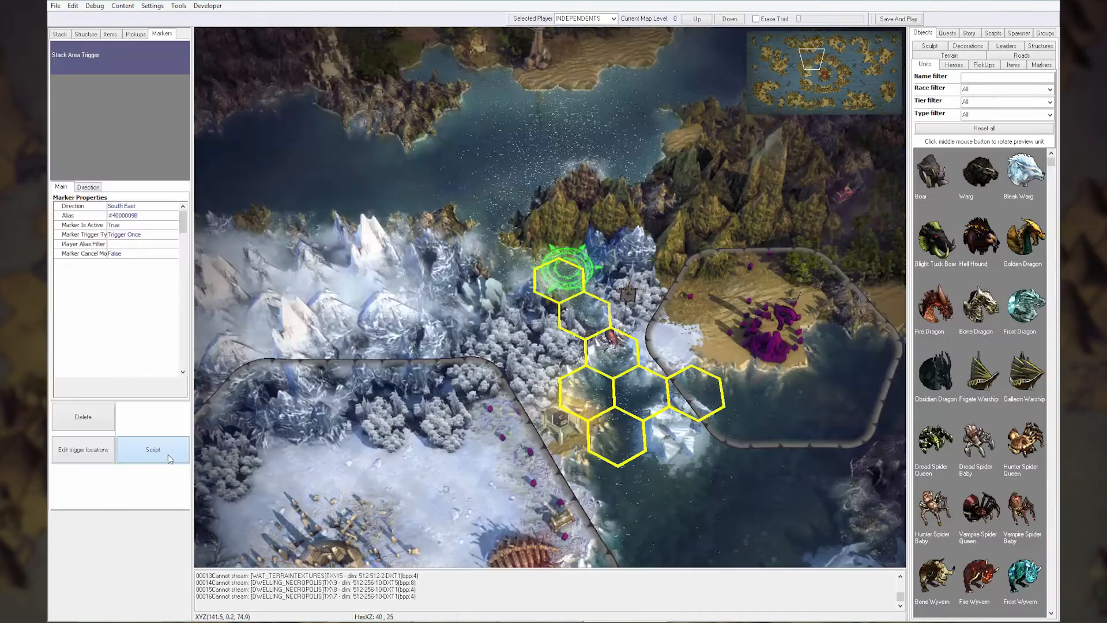
Open the scripts of the Stack Area Trigger on the snowy coast and view its ApproachGuards script
left_click(152, 450)
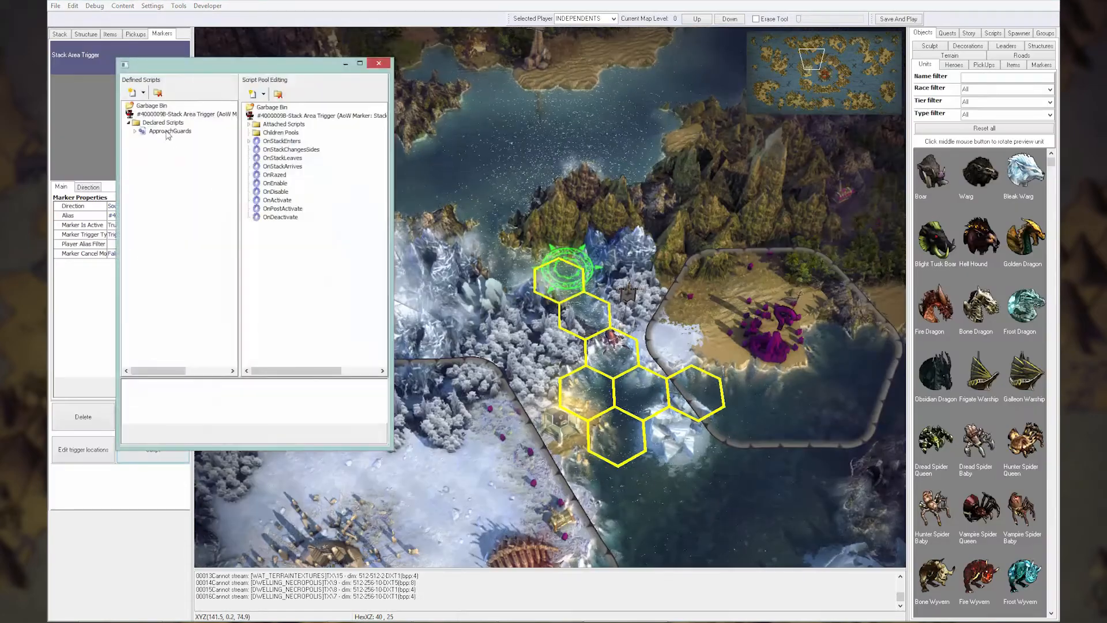
double_click(169, 131)
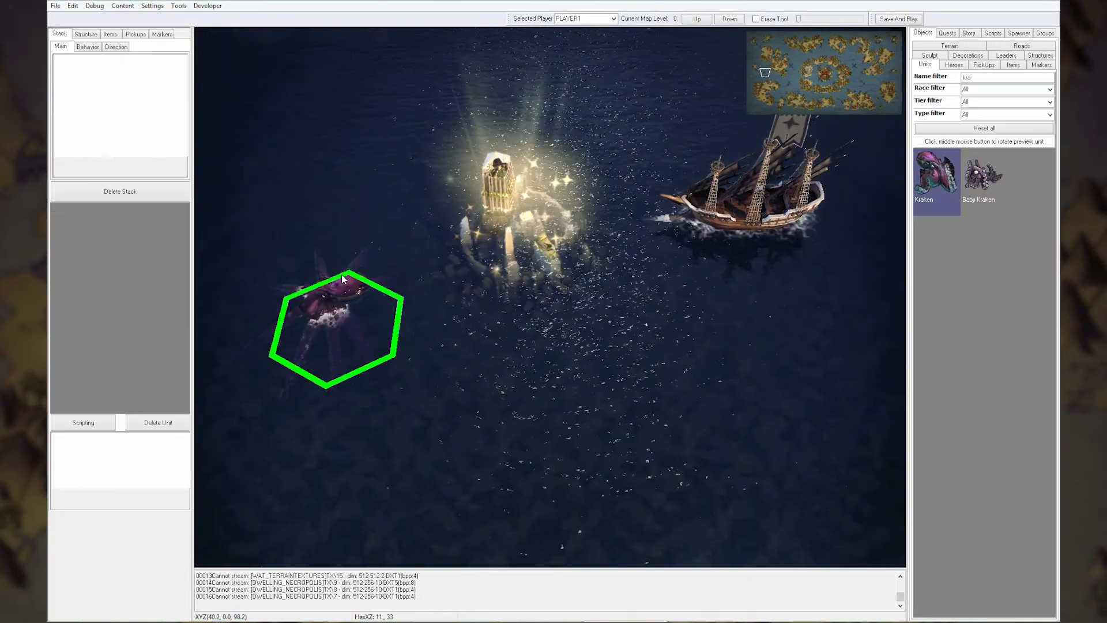
Place a PLAYER1 Kraken in the open sea beside the glowing treasure
left_click(335, 326)
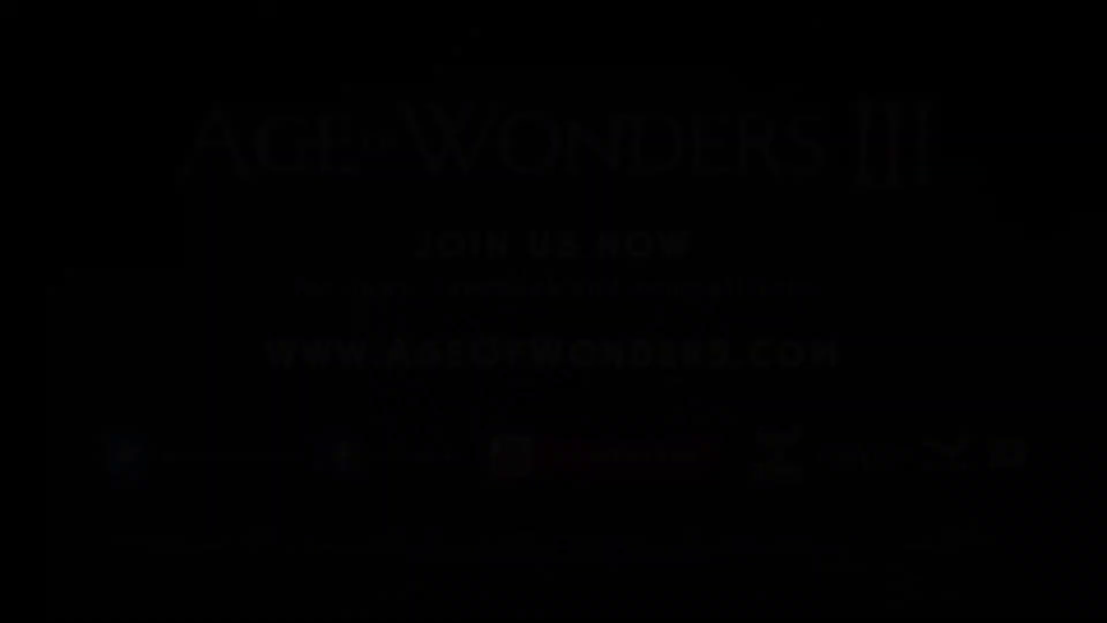